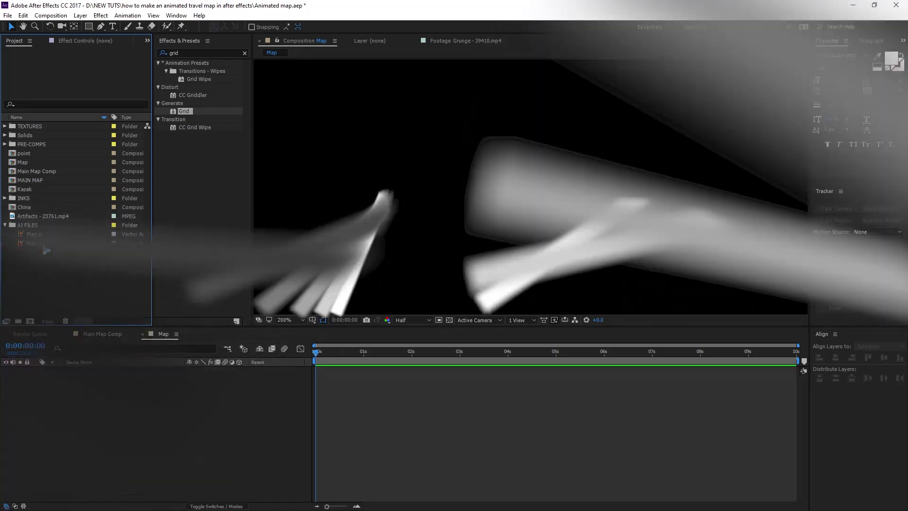
pyautogui.click(70, 234)
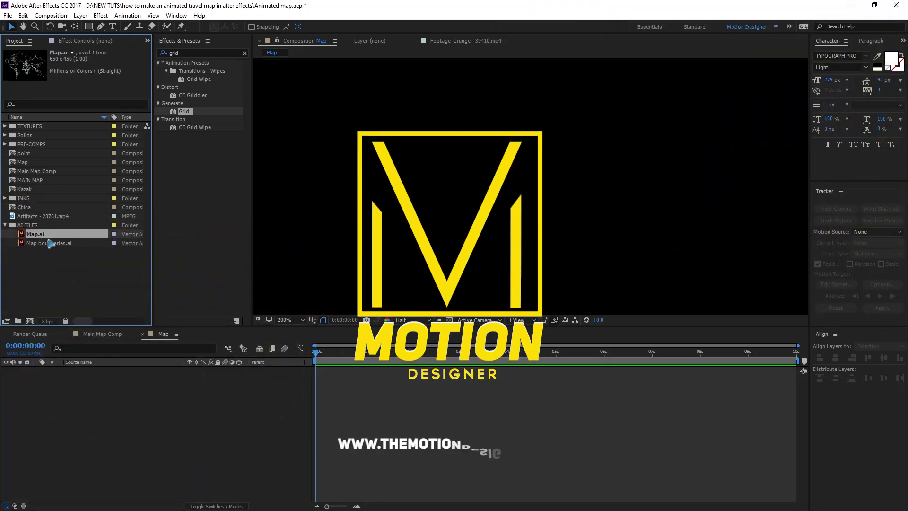
pyautogui.click(49, 242)
pyautogui.click(49, 234)
pyautogui.click(60, 260)
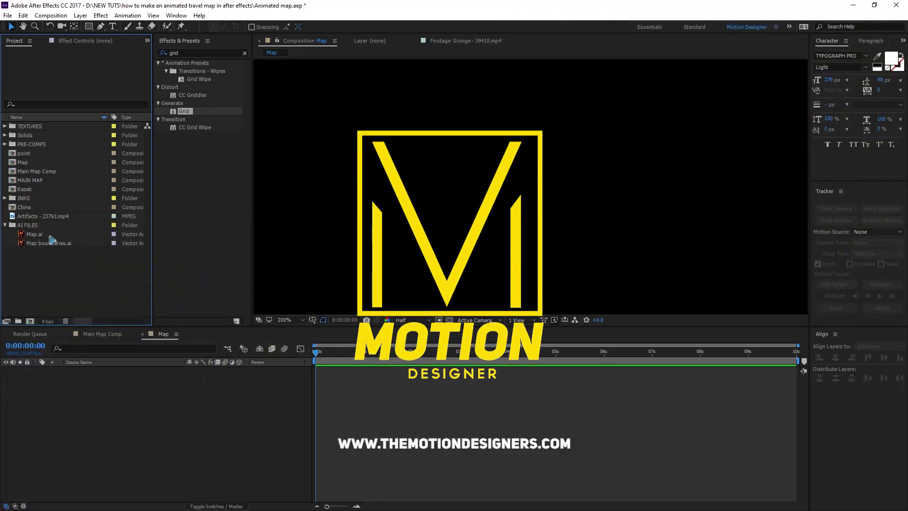
pyautogui.click(50, 235)
pyautogui.click(83, 244)
pyautogui.click(48, 274)
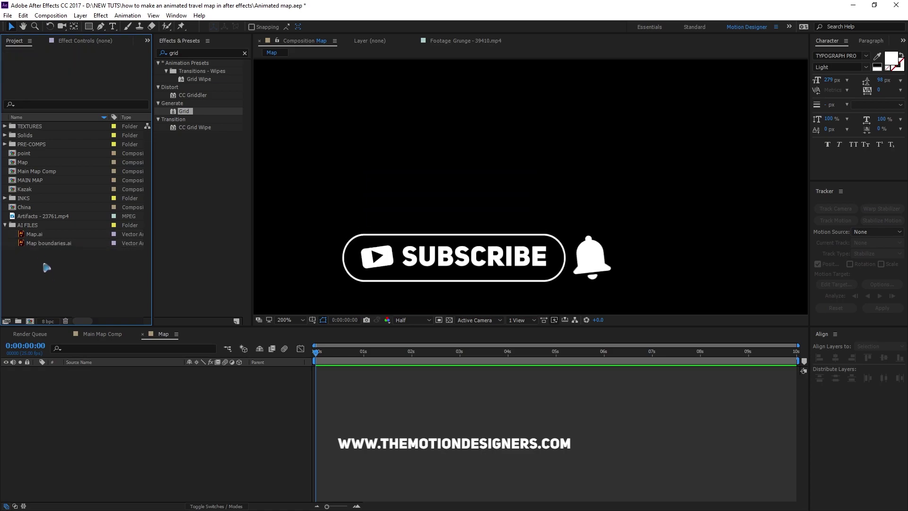
# - Add Map.ai from the AI FILES folder to the Map composition as a layer
pyautogui.click(42, 234)
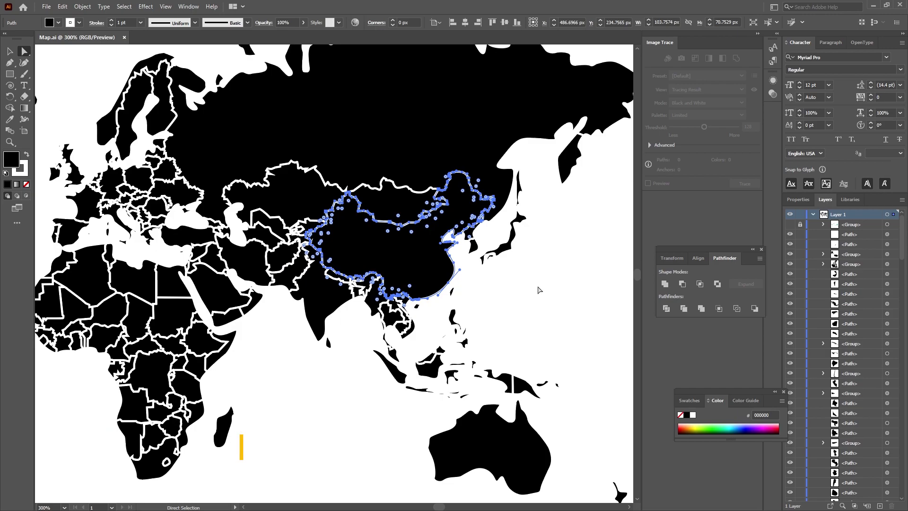
pyautogui.hotkey('ctrl', 'shift', 'a')
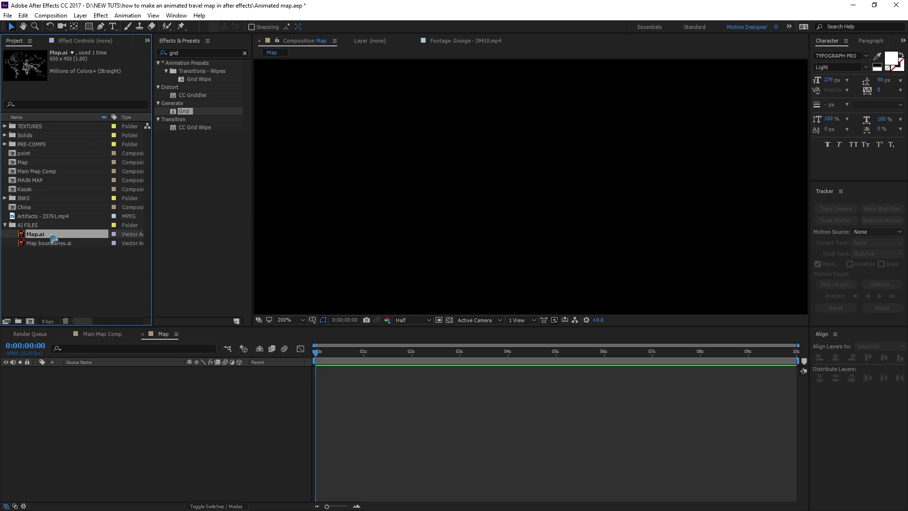
pyautogui.moveTo(42, 236); pyautogui.dragTo(189, 406)
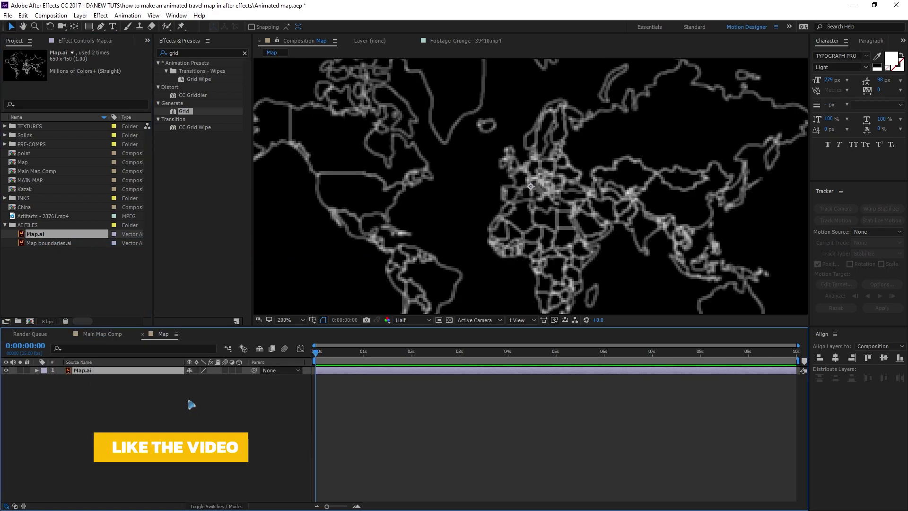
pyautogui.scroll(-2, 488, 222)
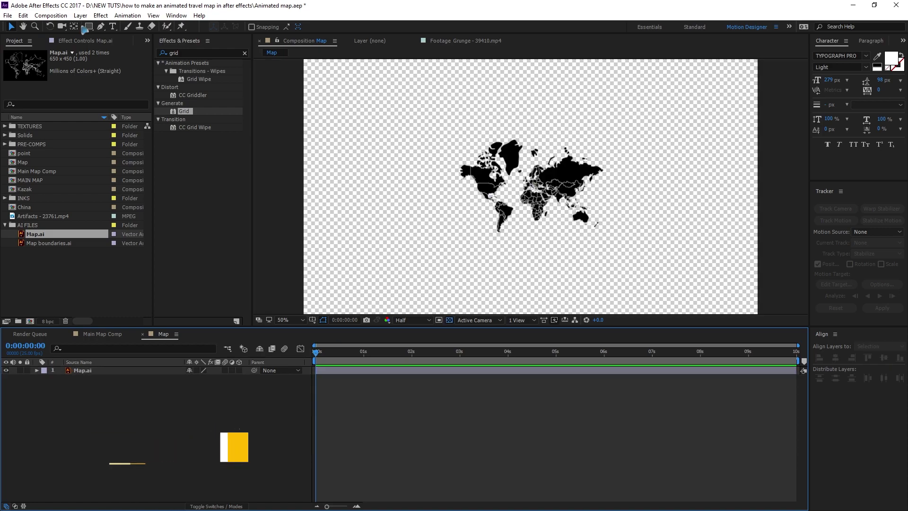
# - Create a white 1920 × 1080 px solid layer named Russia
pyautogui.click(80, 15)
pyautogui.moveTo(161, 26)
pyautogui.click(298, 37)
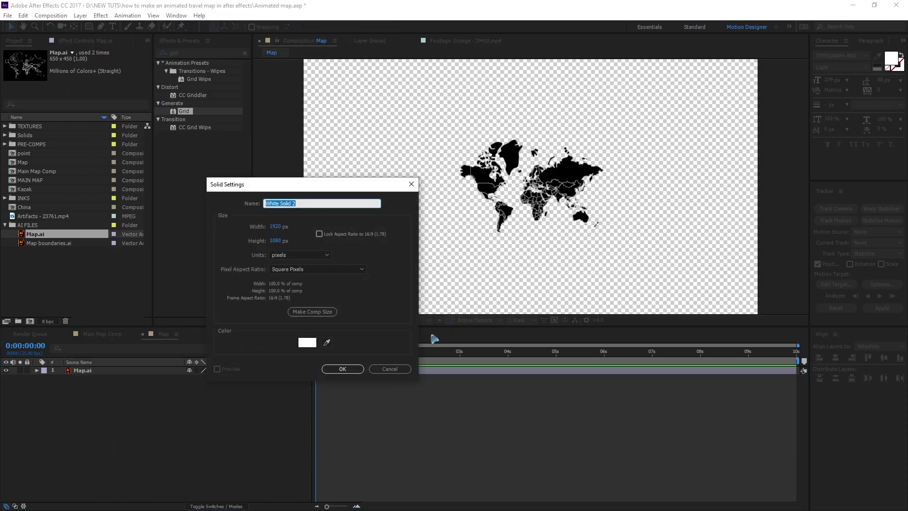
pyautogui.write('Russia')
pyautogui.click(342, 369)
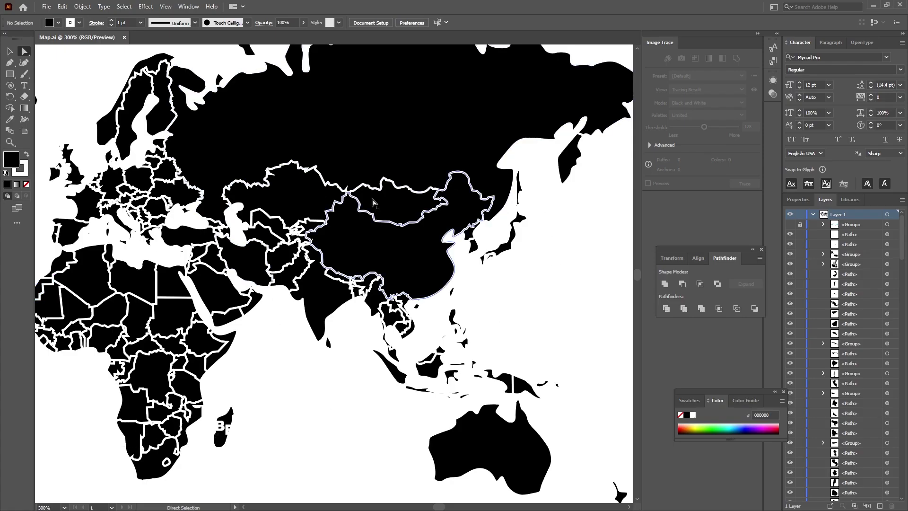
# - Switch to Illustrator and remove the stroke from all country shapes in Map.ai
pyautogui.hotkey('ctrl', '0')
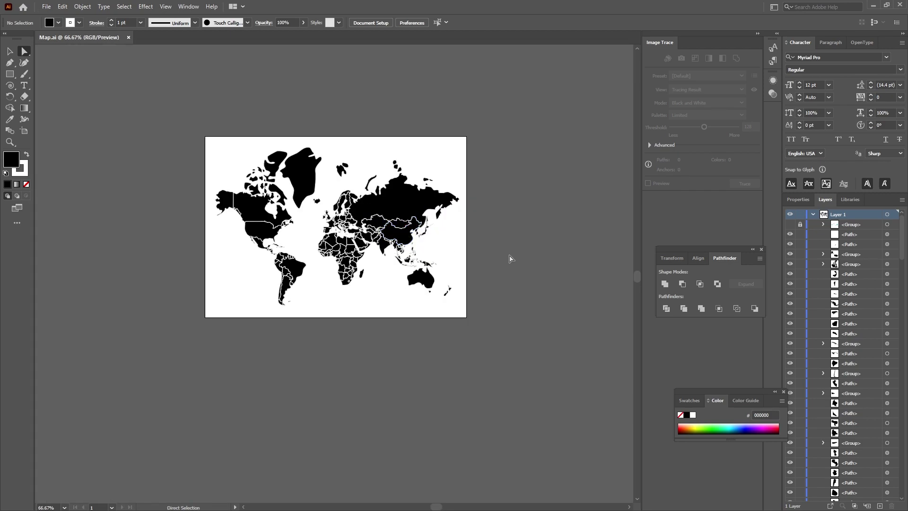
pyautogui.hotkey('ctrl', 'a')
pyautogui.hotkey('ctrl', '1')
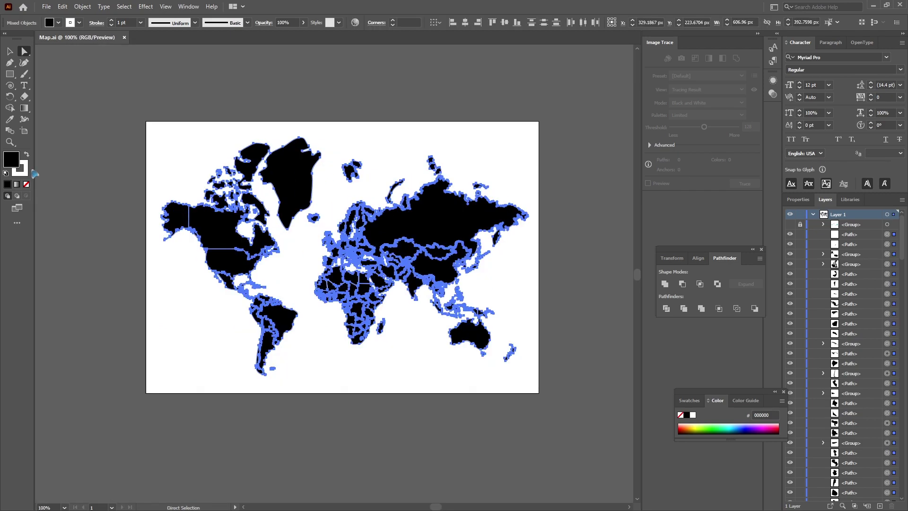
pyautogui.click(21, 170)
pyautogui.click(26, 184)
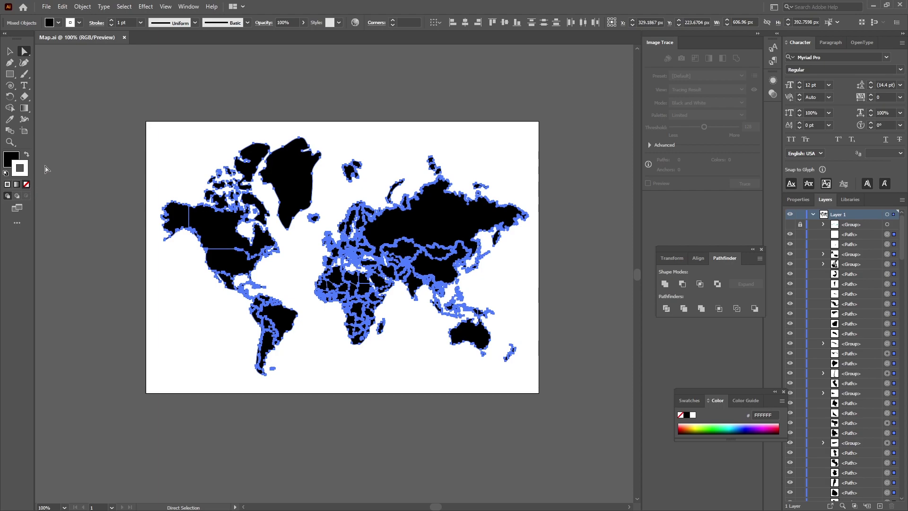
pyautogui.click(72, 246)
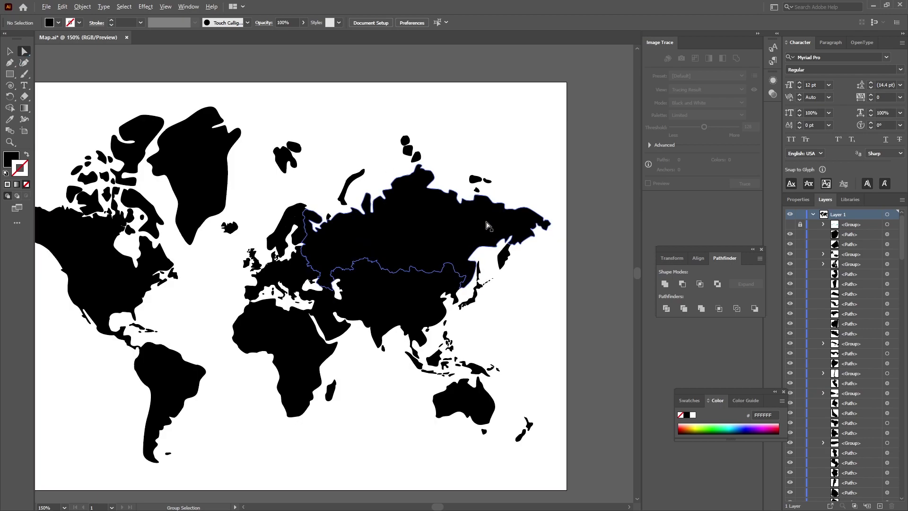
# - Select Russia's country path on the map and copy it
pyautogui.scroll(1, 483, 200)
pyautogui.click(430, 255)
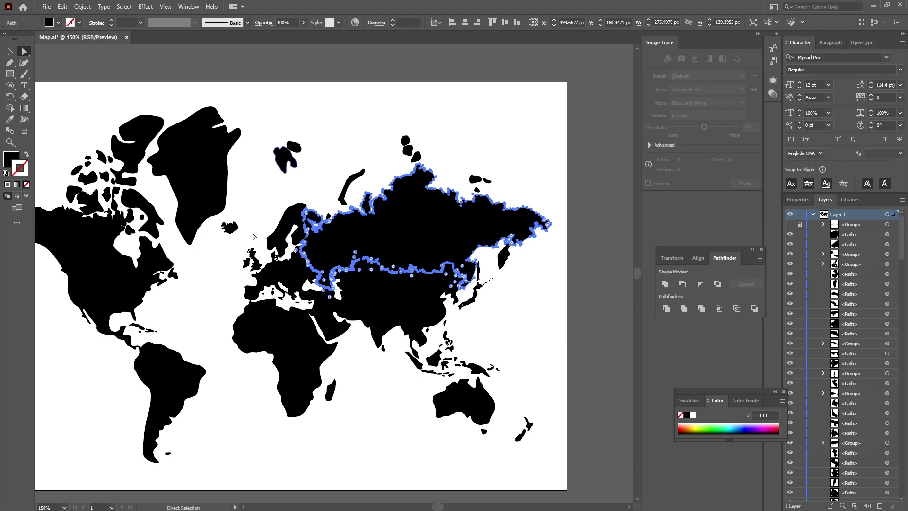
pyautogui.press('v')
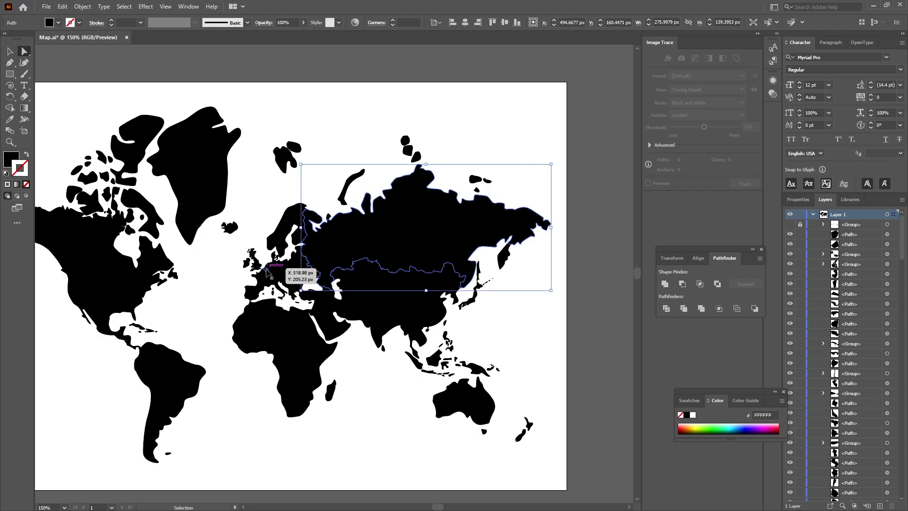
pyautogui.press('a')
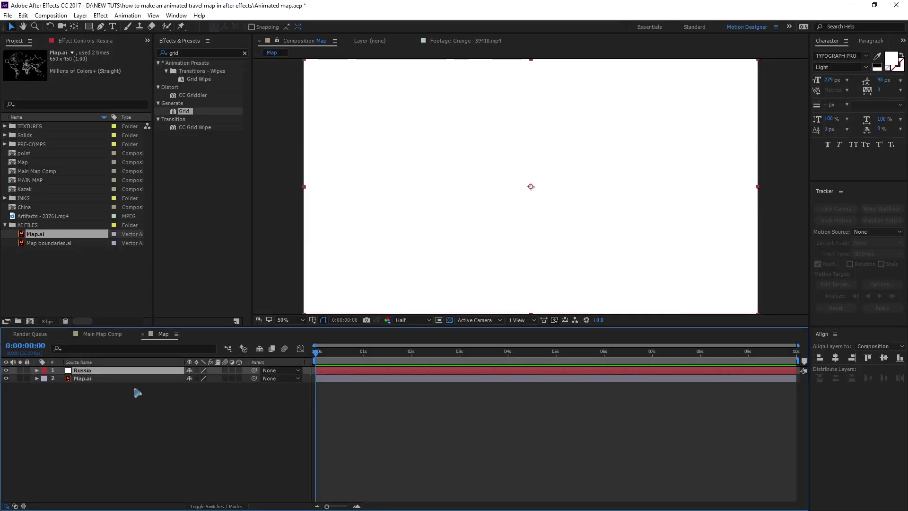
# - Switch back to After Effects and paste the copied outline as a mask on the Russia solid
pyautogui.click(134, 390)
pyautogui.click(84, 372)
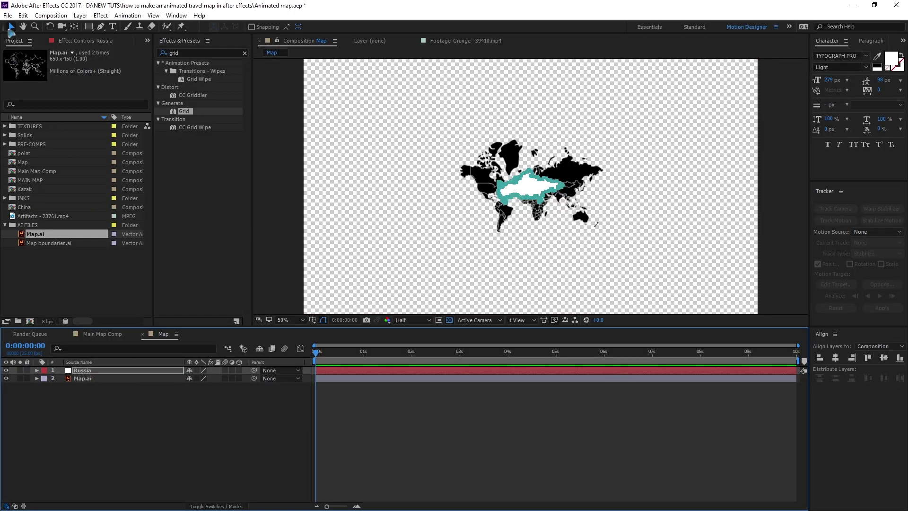
pyautogui.click(131, 456)
pyautogui.click(110, 371)
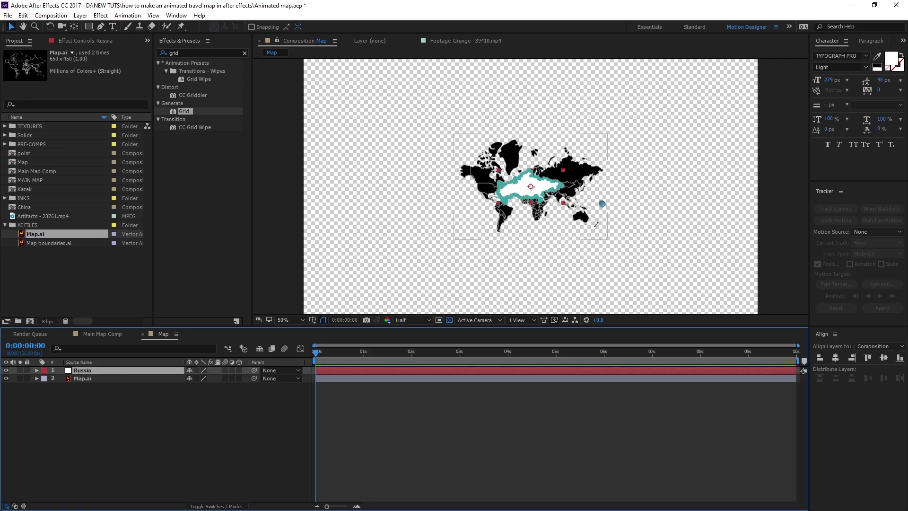
# - Move the masked Russia solid so that it covers Russia on the map layer
pyautogui.scroll(2, 602, 208)
pyautogui.moveTo(623, 267); pyautogui.dragTo(501, 269)
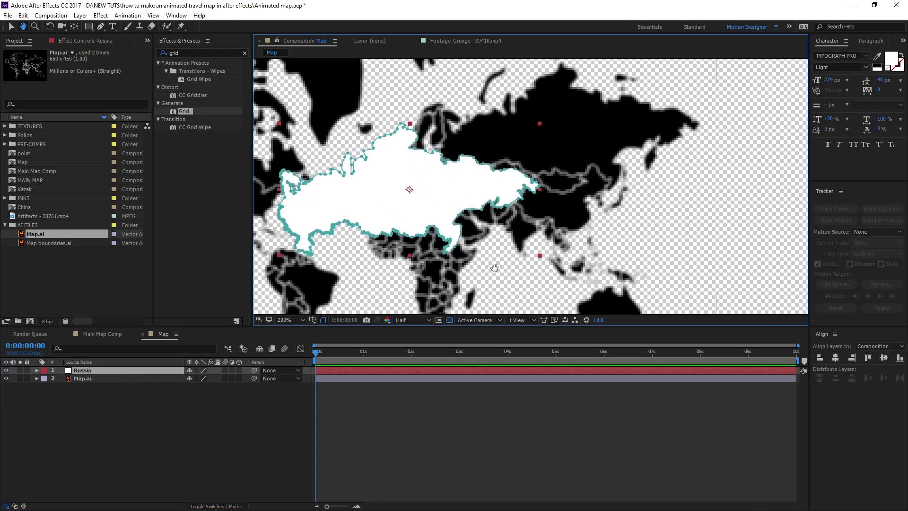
pyautogui.moveTo(394, 218); pyautogui.dragTo(495, 251)
pyautogui.scroll(1, 562, 157)
pyautogui.moveTo(527, 222); pyautogui.dragTo(567, 206)
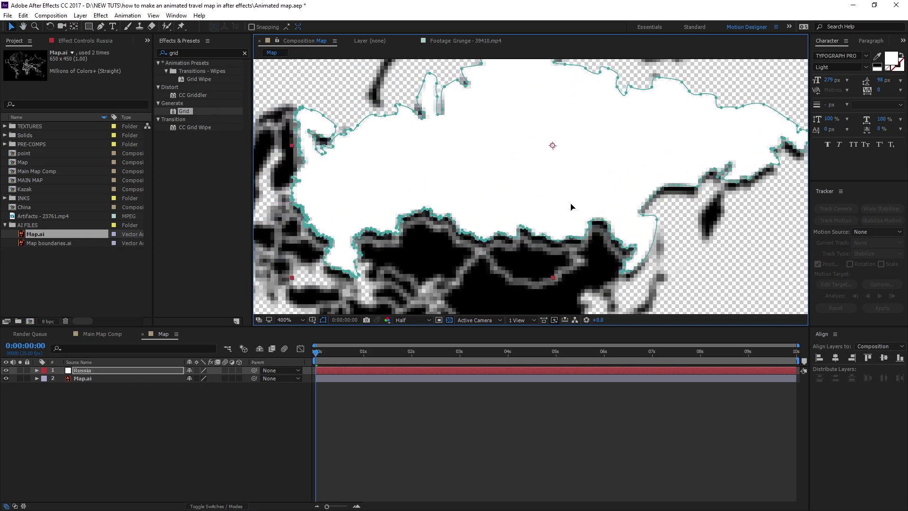
pyautogui.scroll(-1, 601, 207)
# - Turn on continuous rasterization for the Map.ai layer and toggle its quality and sampling setting
pyautogui.click(558, 379)
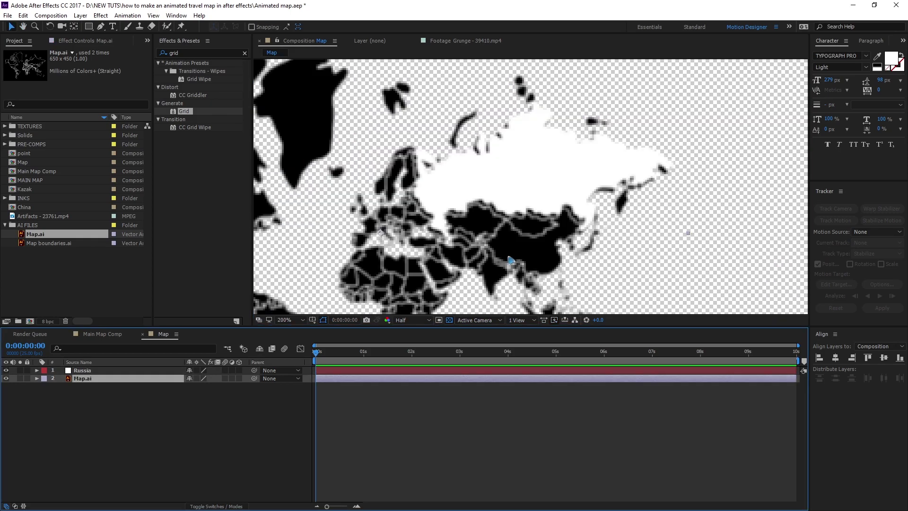
pyautogui.moveTo(455, 241); pyautogui.dragTo(534, 183)
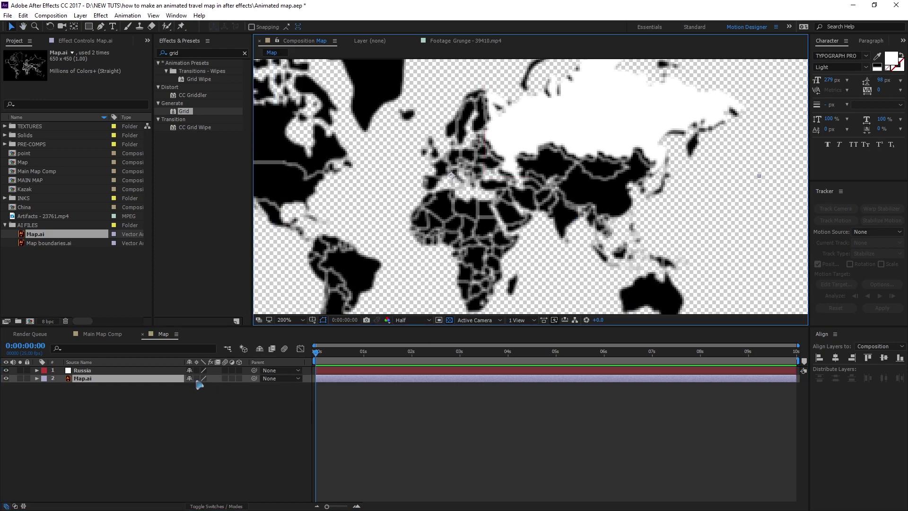
pyautogui.click(197, 379)
pyautogui.click(204, 378)
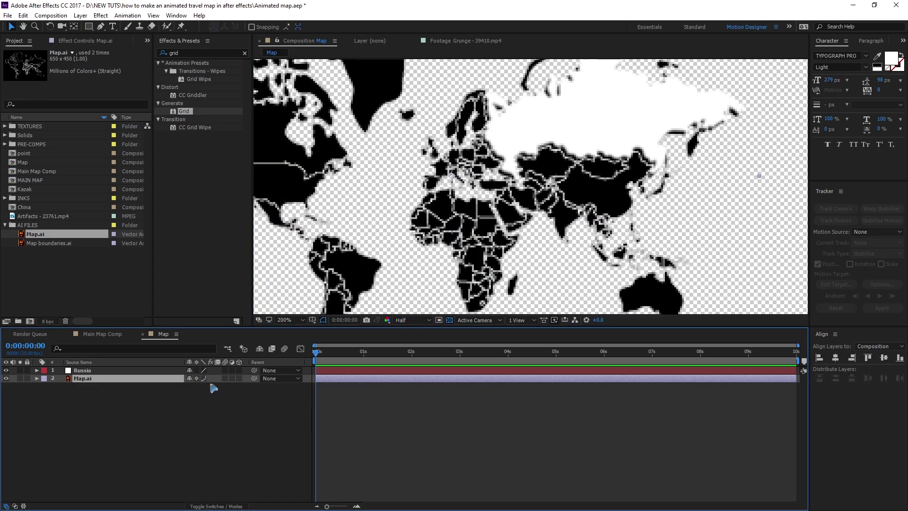
pyautogui.scroll(1, 573, 148)
pyautogui.click(574, 148)
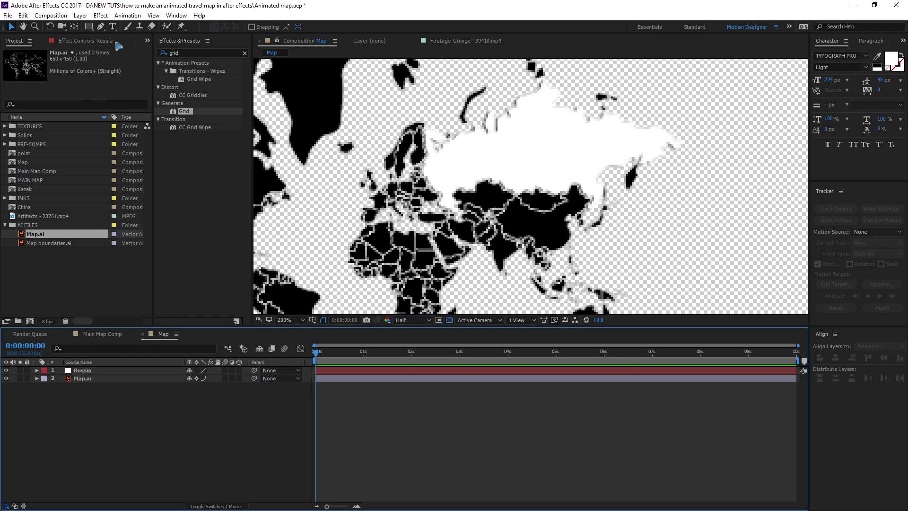
# - Create a white 1920 × 1080 px solid layer named China
pyautogui.click(81, 16)
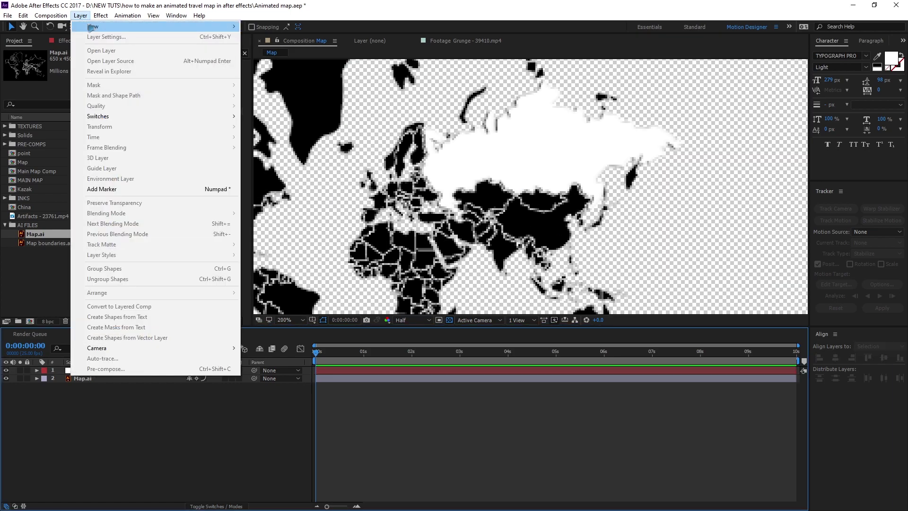
pyautogui.moveTo(104, 28)
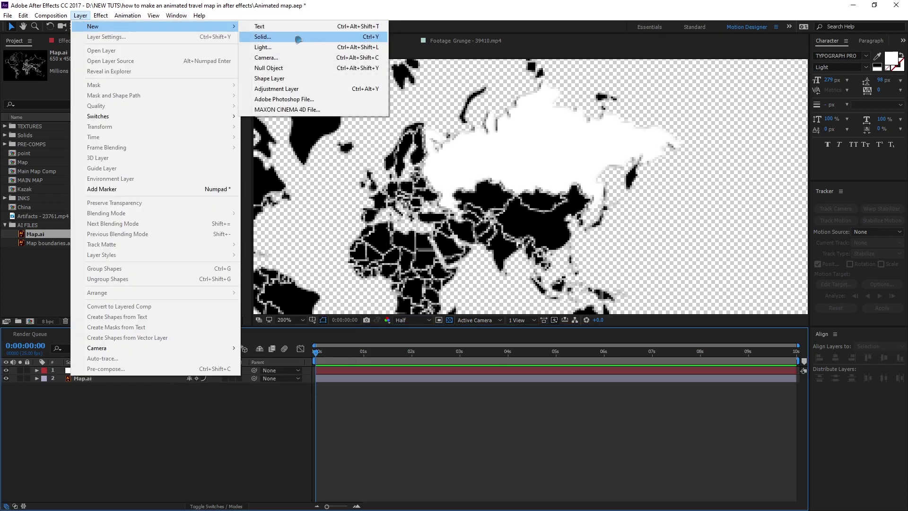
pyautogui.click(299, 36)
pyautogui.click(343, 371)
pyautogui.write('China')
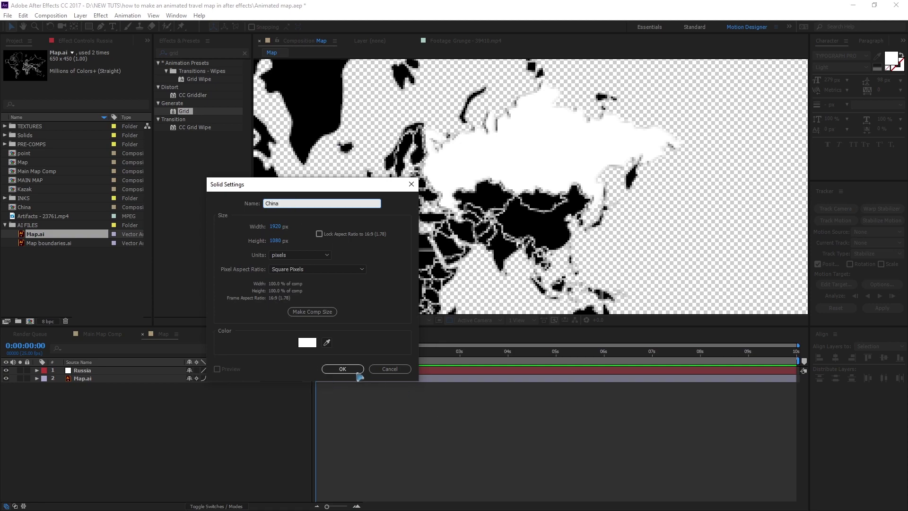
pyautogui.click(343, 369)
# - Switch to Illustrator, select China's country path and copy it
pyautogui.hotkey('alt', 'Tab')
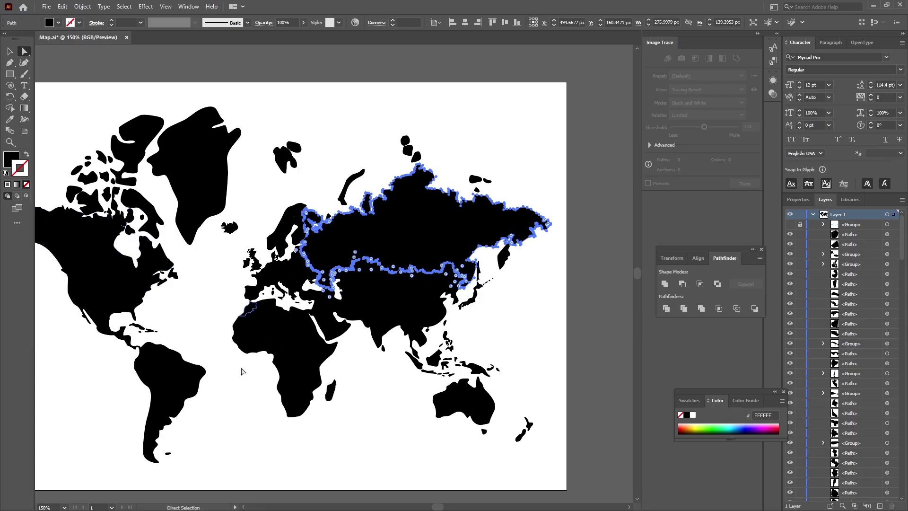
pyautogui.click(421, 311)
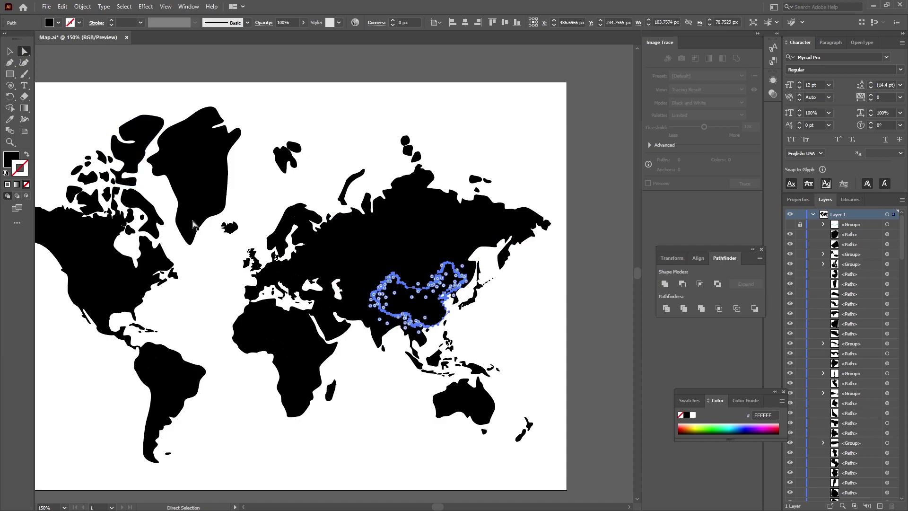
pyautogui.hotkey('ctrl', 'c')
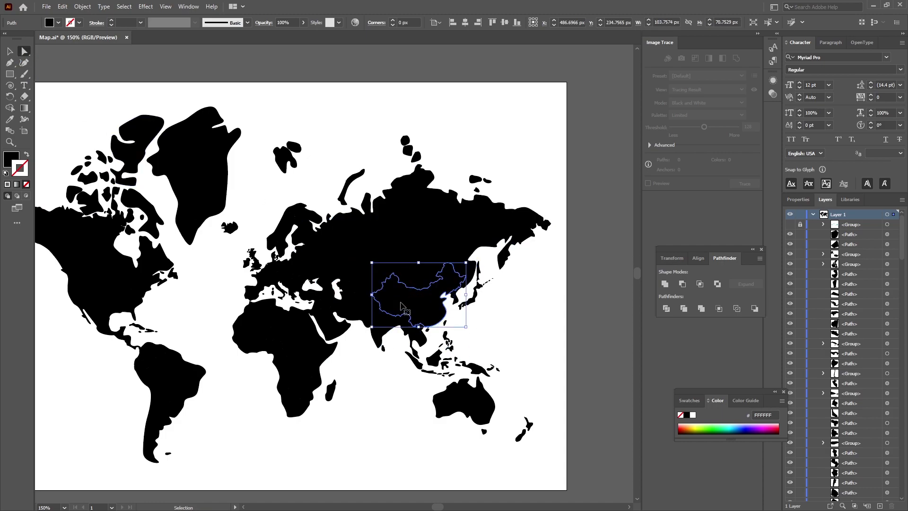
# - In After Effects, paste the copied outline as a mask on the China solid and move it over China on the map
pyautogui.hotkey('alt', 'Tab')
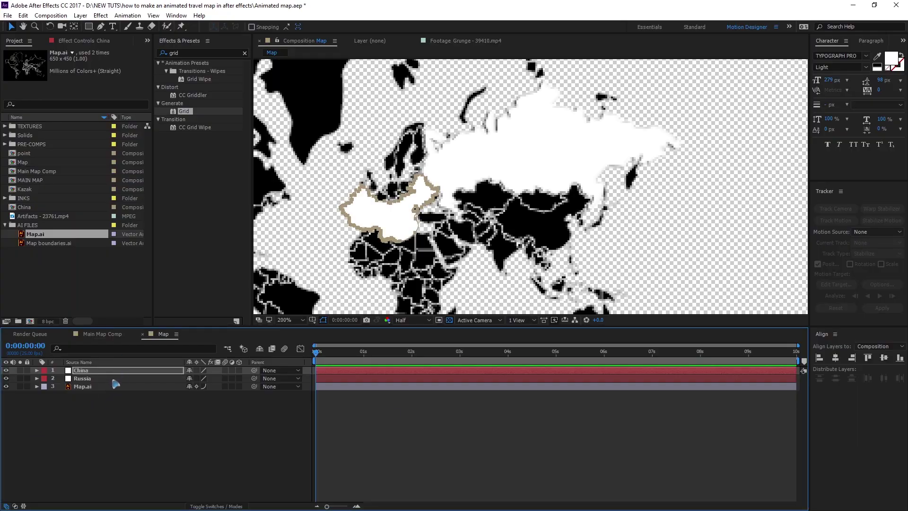
pyautogui.click(11, 27)
pyautogui.click(114, 393)
pyautogui.moveTo(381, 213); pyautogui.dragTo(538, 222)
pyautogui.scroll(2, 538, 223)
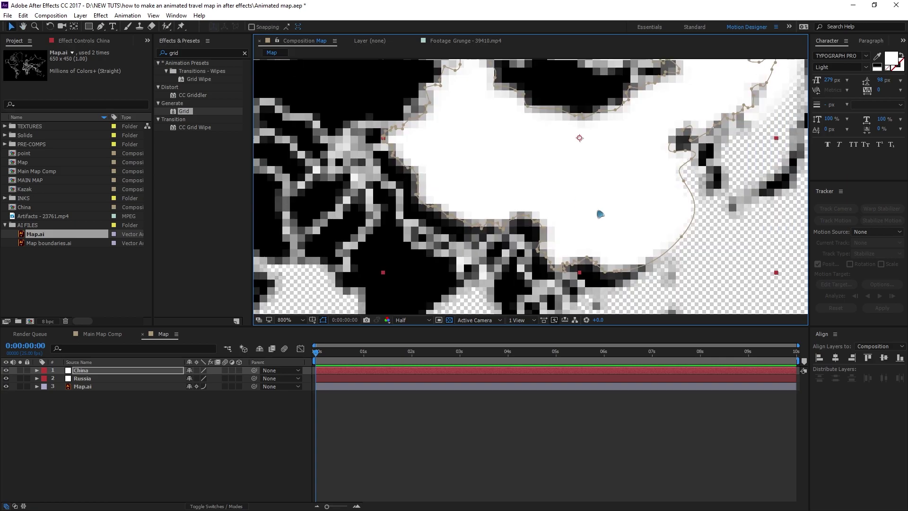
pyautogui.scroll(-1, 572, 215)
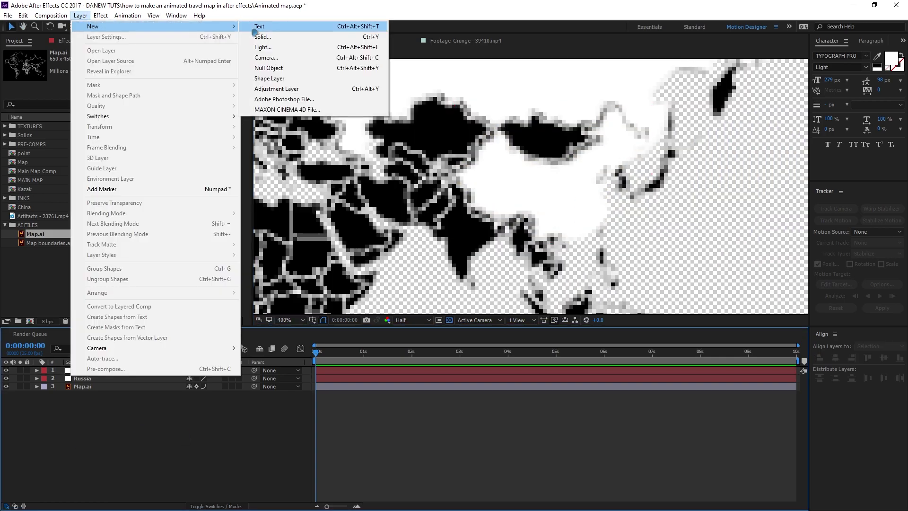
# - Create a white solid named Kazak, mask it with Kazakhstan's outline and place it over that country on the map
pyautogui.click(255, 37)
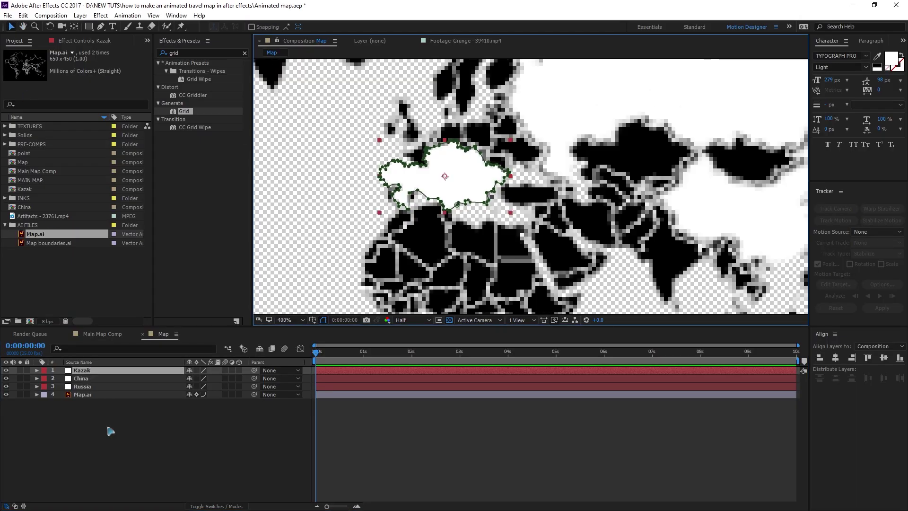
pyautogui.scroll(1, 506, 227)
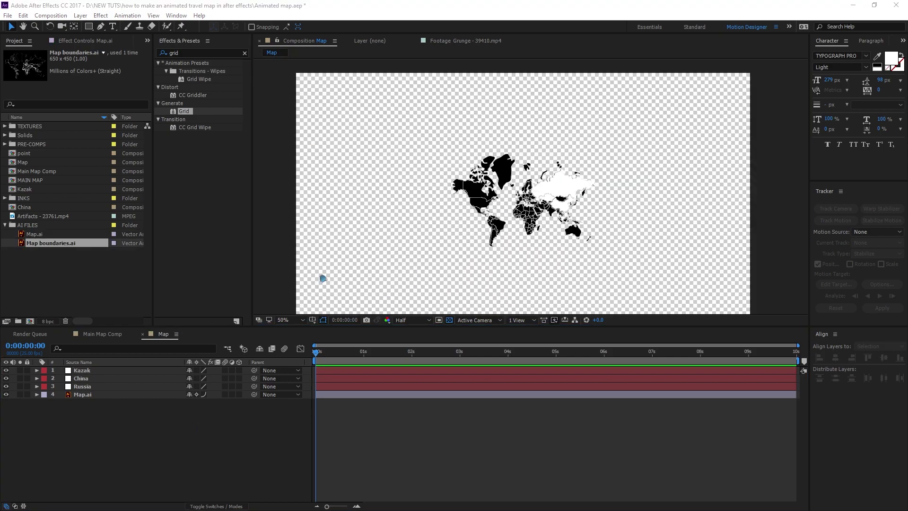
# - Add Map boundaries.ai to the Map composition as the topmost layer
pyautogui.scroll(1, 545, 256)
pyautogui.click(137, 448)
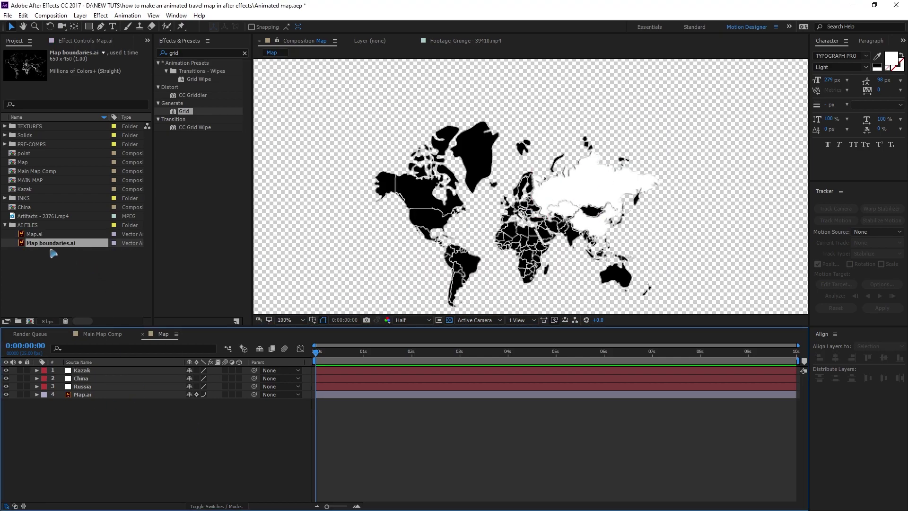
pyautogui.moveTo(56, 243); pyautogui.dragTo(117, 371)
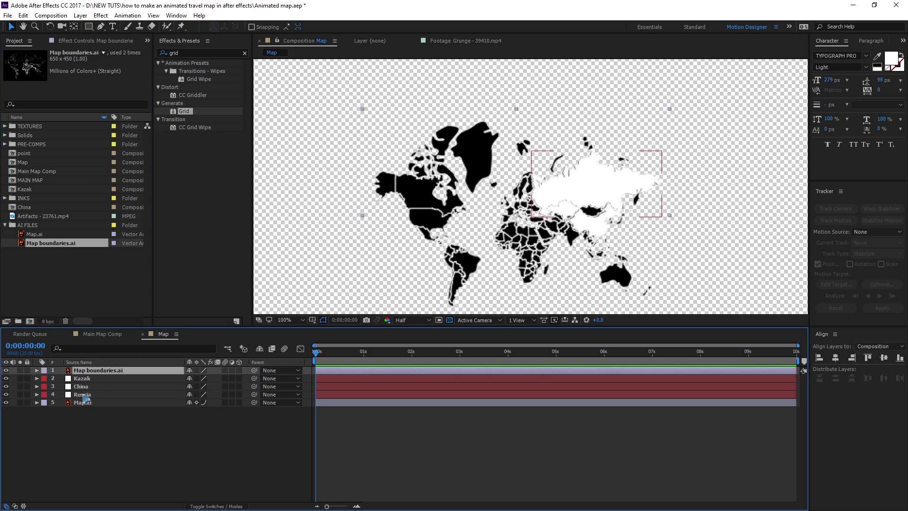
# - Parent the Map boundaries.ai, Kazak, China and Russia layers to Map.ai
pyautogui.click(85, 395)
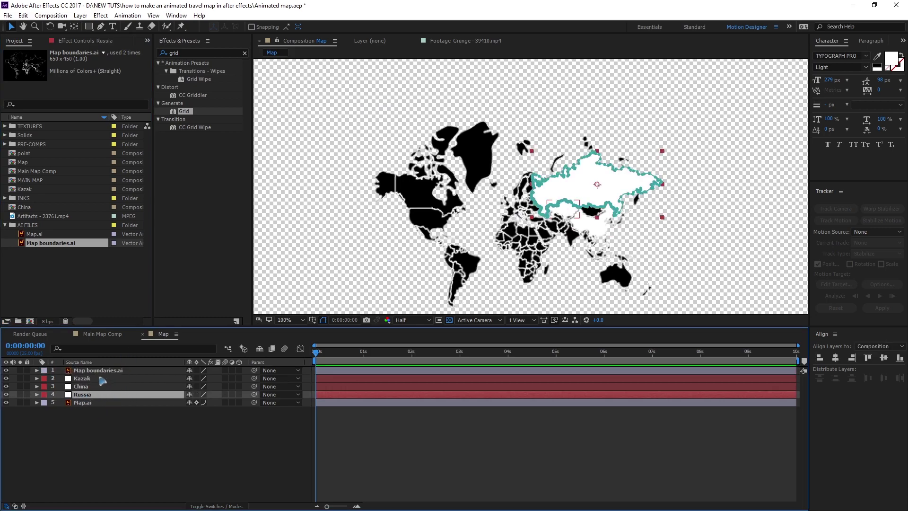
pyautogui.keyDown('shift'); pyautogui.click(117, 372); pyautogui.keyUp('shift')
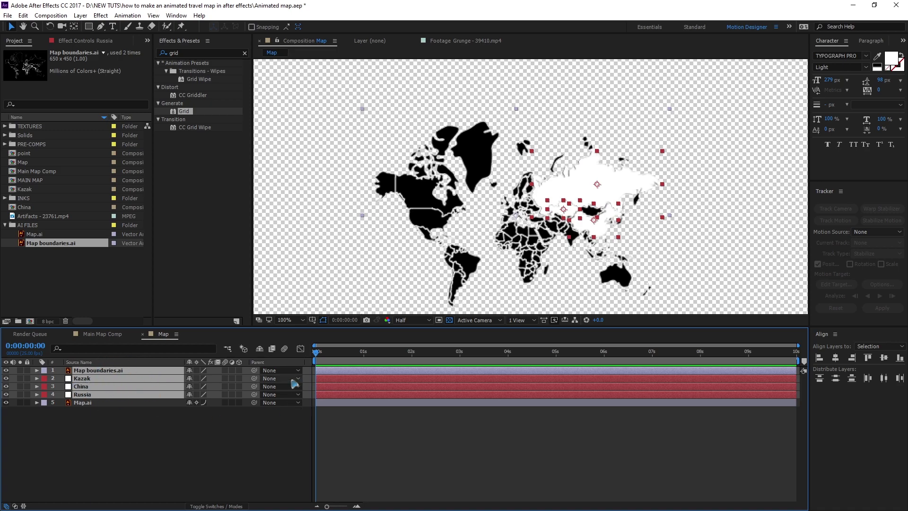
pyautogui.moveTo(254, 370); pyautogui.dragTo(87, 403)
pyautogui.click(98, 427)
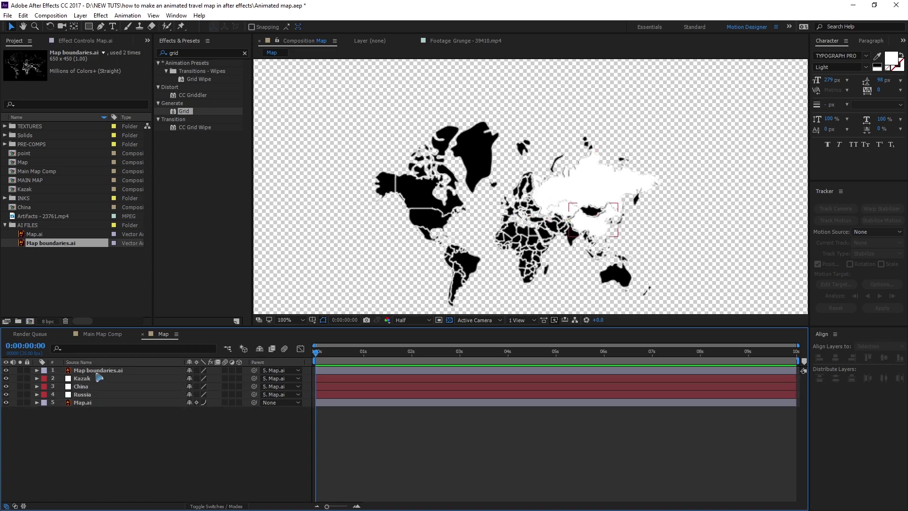
# - Turn on continuous rasterization for the Map boundaries.ai layer
pyautogui.click(101, 371)
pyautogui.click(197, 371)
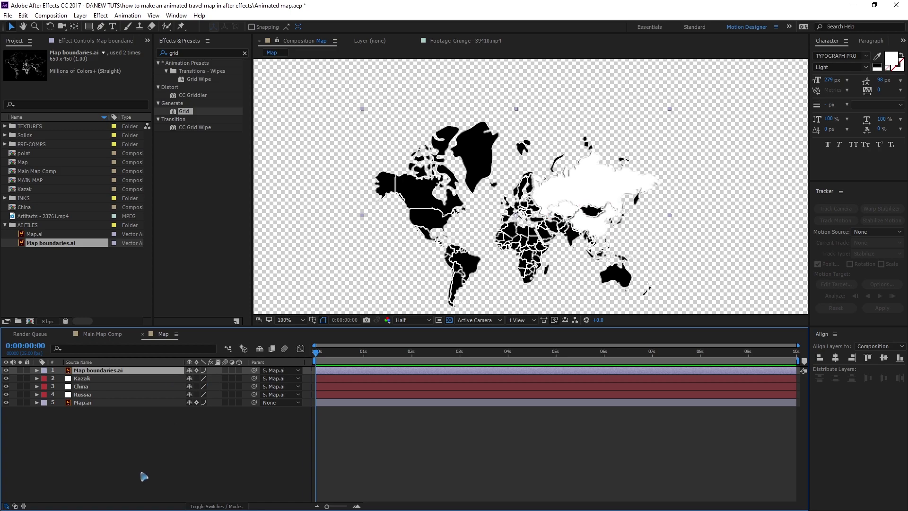
pyautogui.click(118, 458)
# - Scale the Map.ai layer up to 244% so the world map fills the composition
pyautogui.click(93, 403)
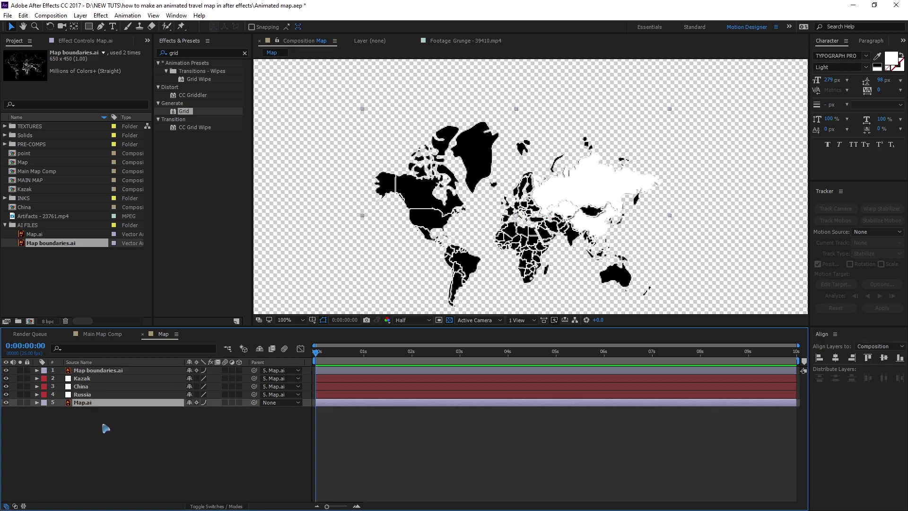
pyautogui.press('s')
pyautogui.moveTo(204, 418); pyautogui.dragTo(266, 418)
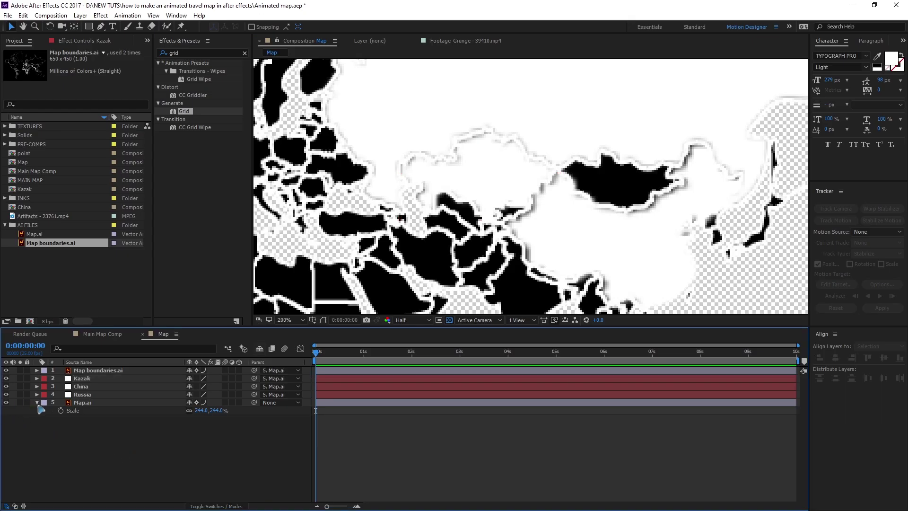
pyautogui.click(37, 402)
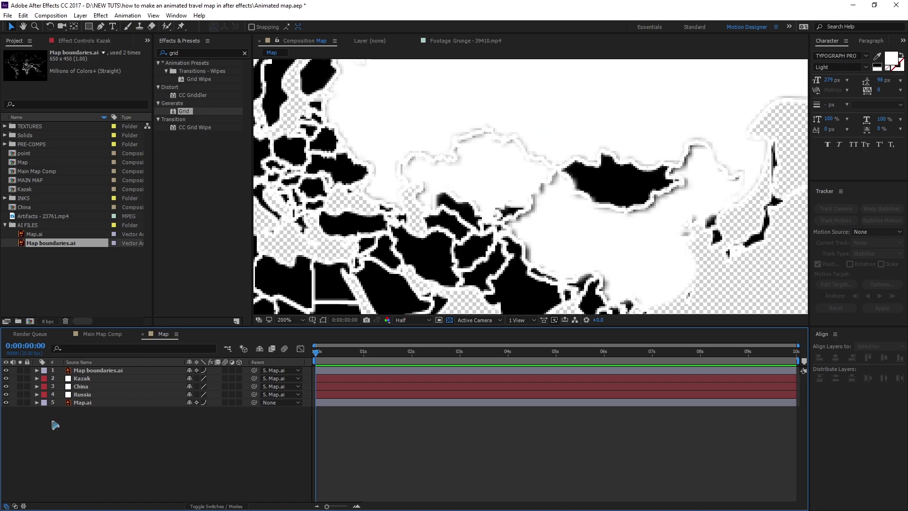
# - Hide the Map boundaries.ai, Kazak, China and Russia layers, leaving only Map.ai visible
pyautogui.moveTo(6, 394); pyautogui.dragTo(6, 370)
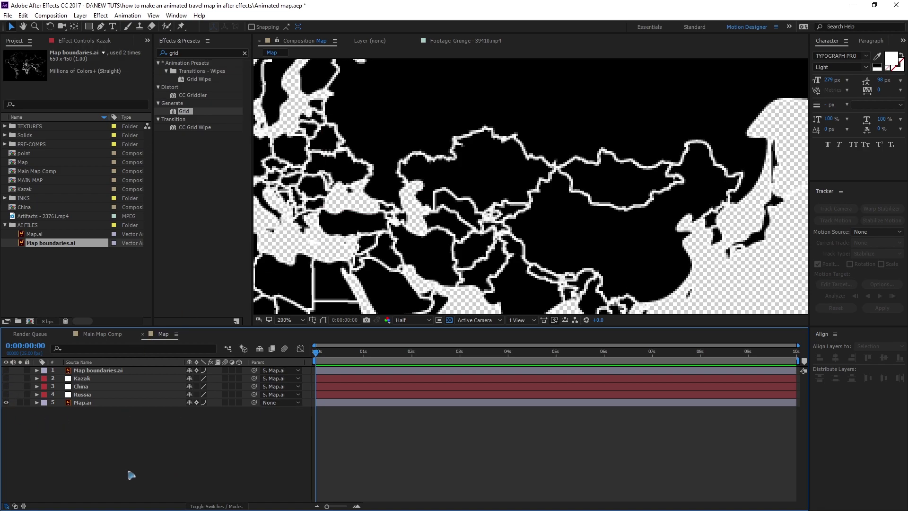
pyautogui.click(183, 404)
pyautogui.scroll(-6, 490, 194)
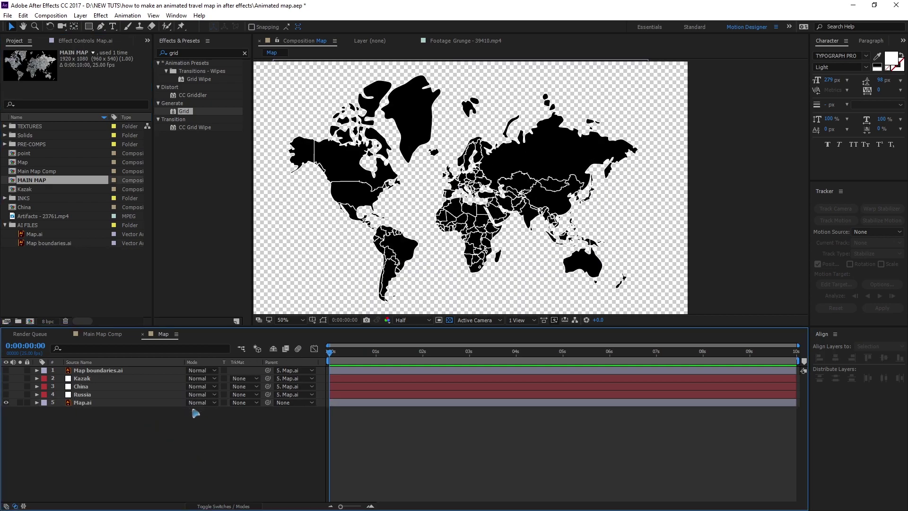
# - Place Map Texture_1 directly beneath Map.ai and set its track matte to Alpha Matte using Map.ai
pyautogui.click(6, 126)
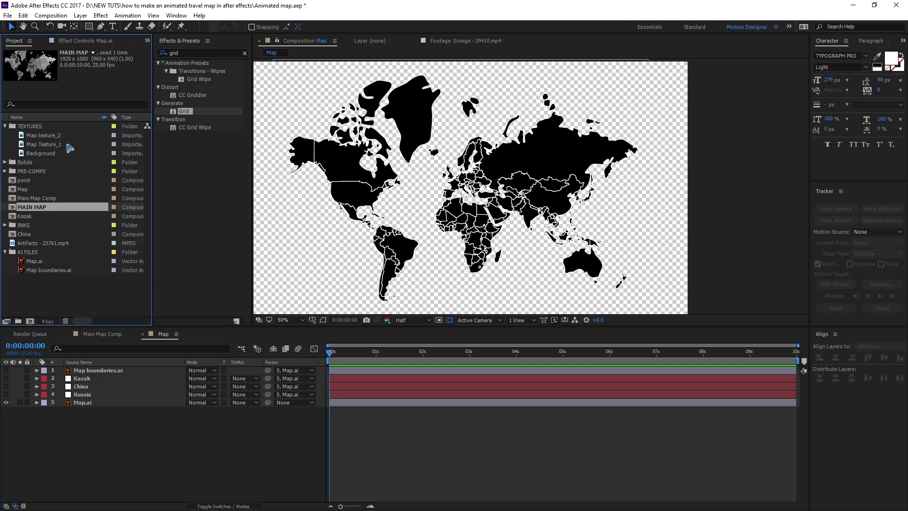
pyautogui.click(52, 144)
pyautogui.moveTo(65, 155); pyautogui.dragTo(97, 453)
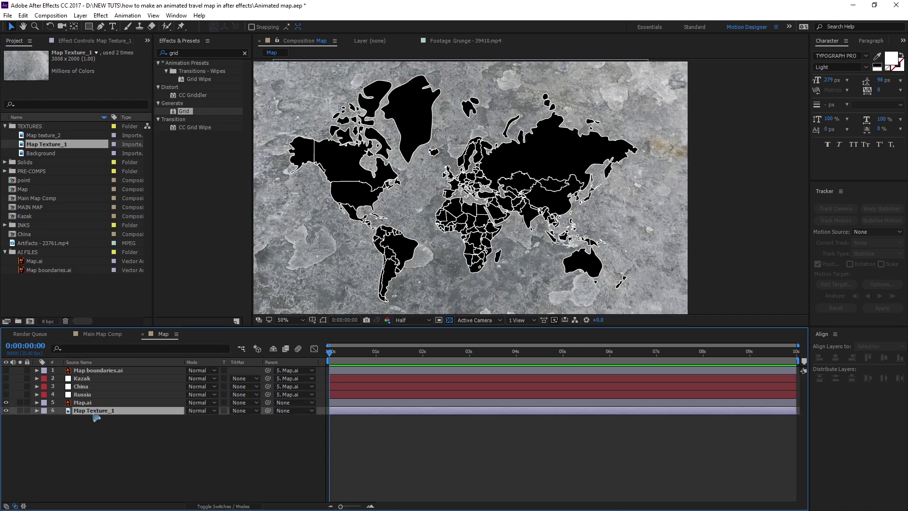
pyautogui.click(242, 410)
pyautogui.click(314, 433)
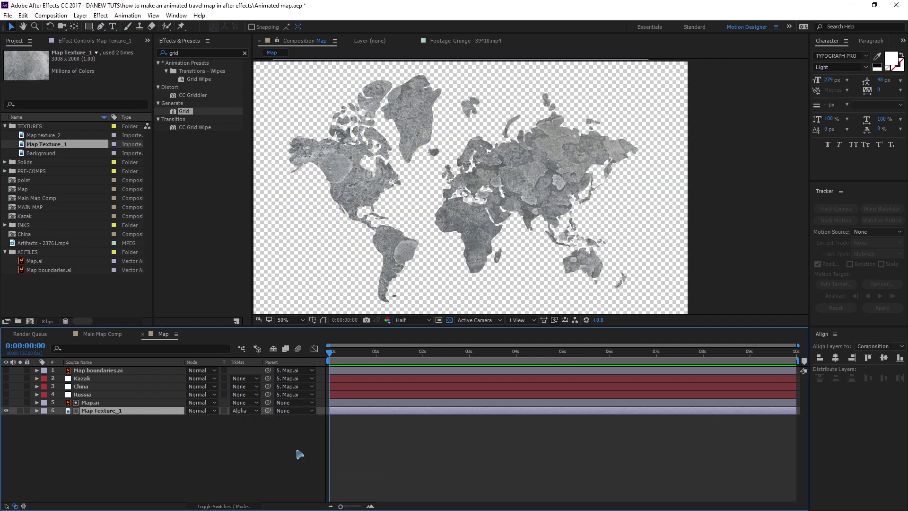
# - Make all six layers of the Map composition 3D
pyautogui.click(241, 503)
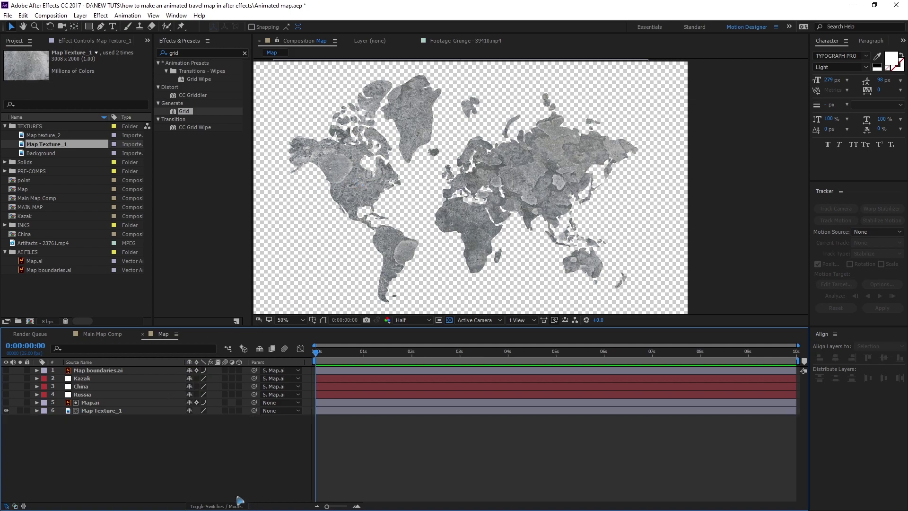
pyautogui.moveTo(240, 370); pyautogui.dragTo(238, 429)
# - Pre-compose Map.ai and Map Texture_1 together as Main Map and make the new precomp layer 3D
pyautogui.click(101, 411)
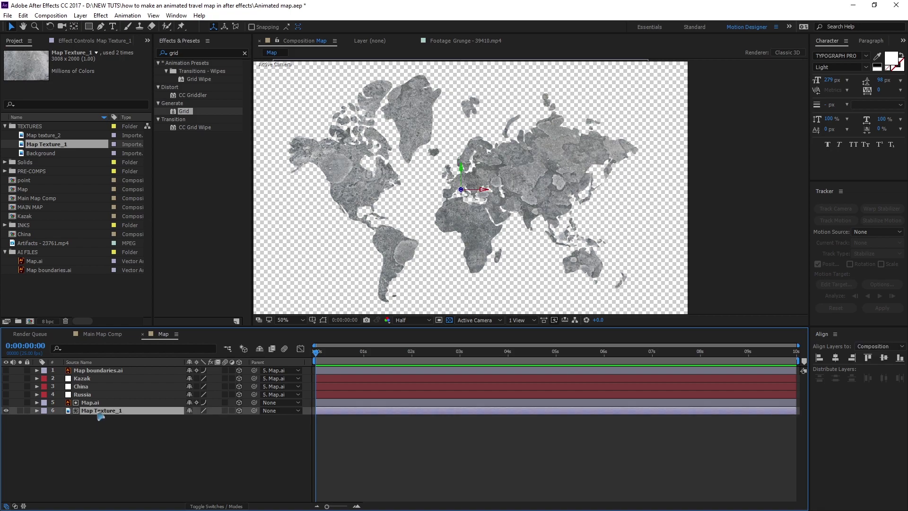
pyautogui.keyDown('shift'); pyautogui.click(86, 403); pyautogui.keyUp('shift')
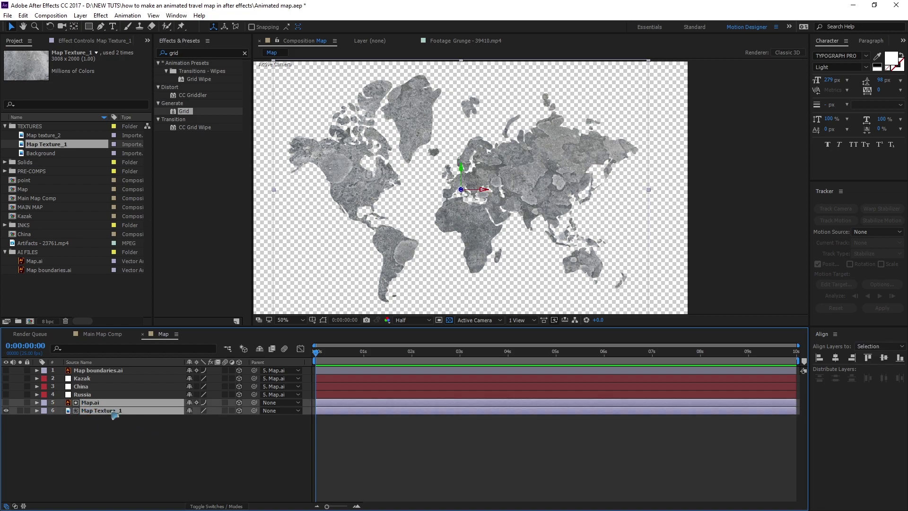
pyautogui.hotkey('ctrl', 'shift', 'c')
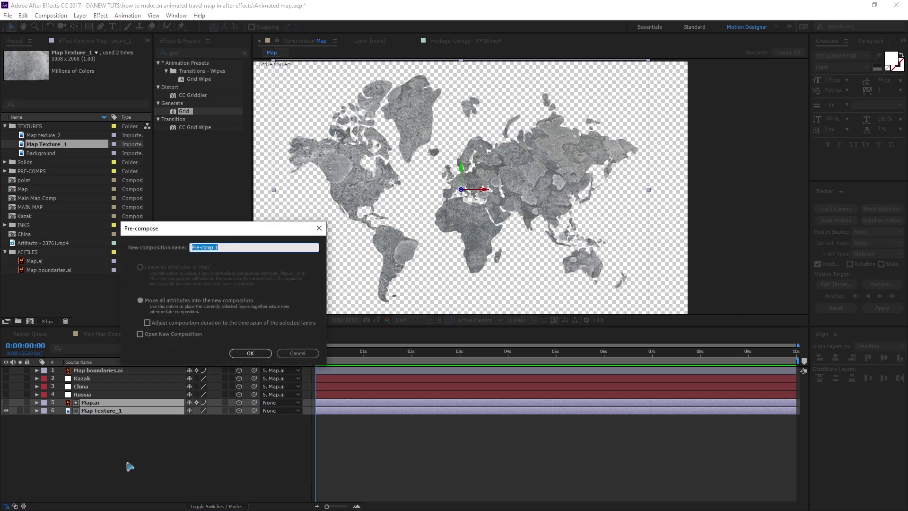
pyautogui.write('Main Map')
pyautogui.click(251, 354)
pyautogui.click(240, 403)
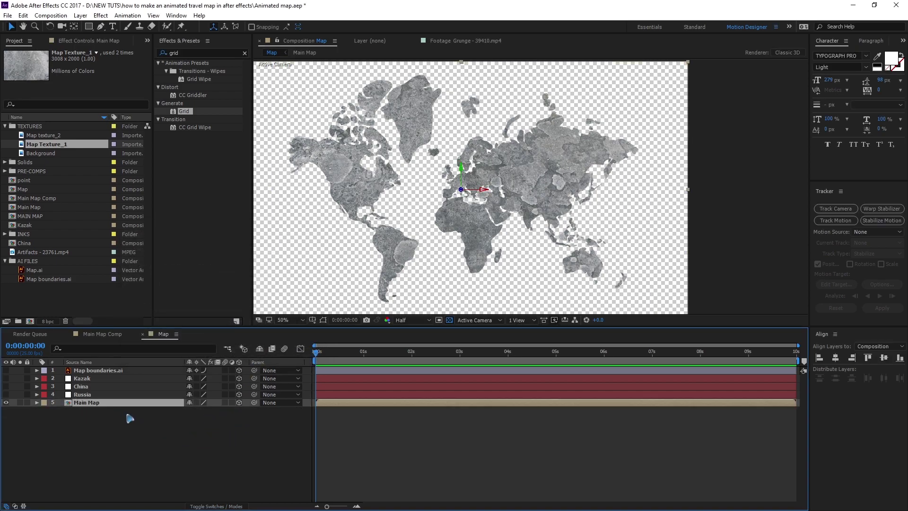
# - Add the Background texture beneath Main Map and place a new white 1920 × 1080 px solid below it
pyautogui.moveTo(47, 156); pyautogui.dragTo(90, 427)
pyautogui.click(81, 15)
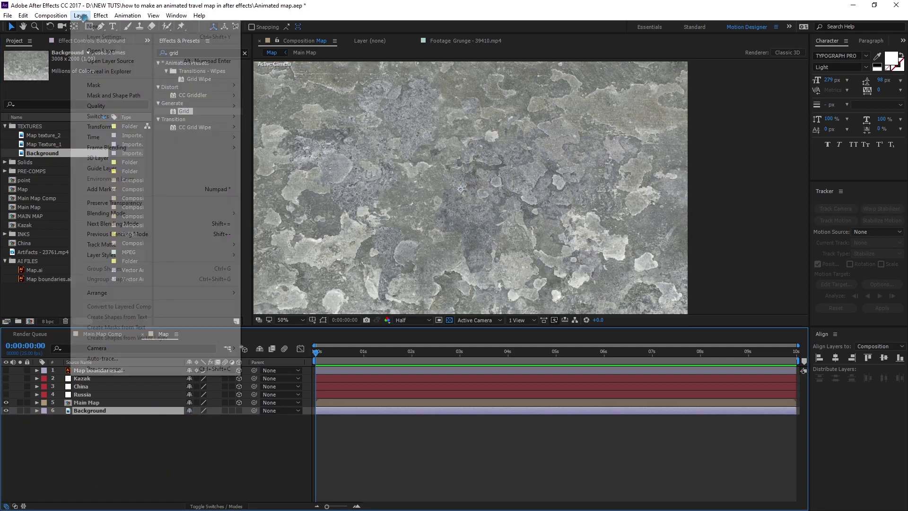
pyautogui.moveTo(213, 26)
pyautogui.click(327, 39)
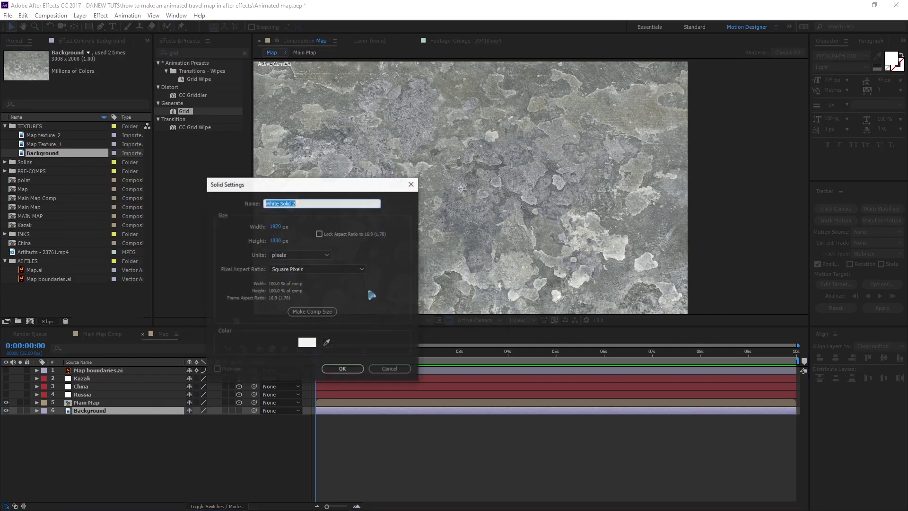
pyautogui.click(343, 368)
pyautogui.moveTo(111, 410); pyautogui.dragTo(129, 433)
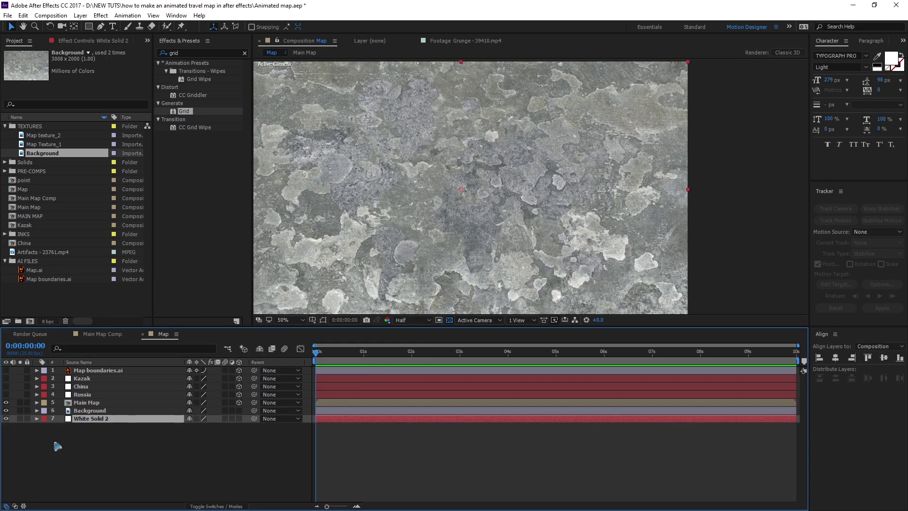
# - Set the Background layer's opacity to 50%
pyautogui.click(113, 431)
pyautogui.click(90, 410)
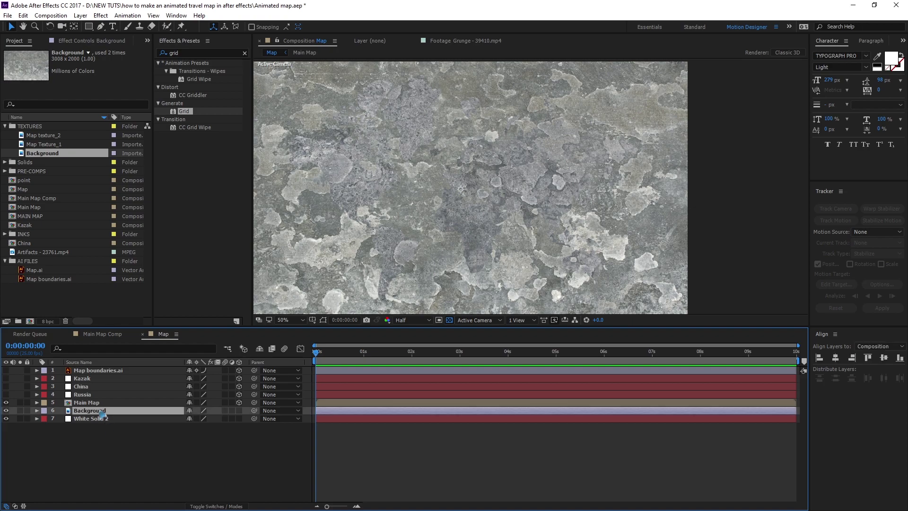
pyautogui.press('t')
pyautogui.click(194, 418)
pyautogui.write('50')
pyautogui.press('Return')
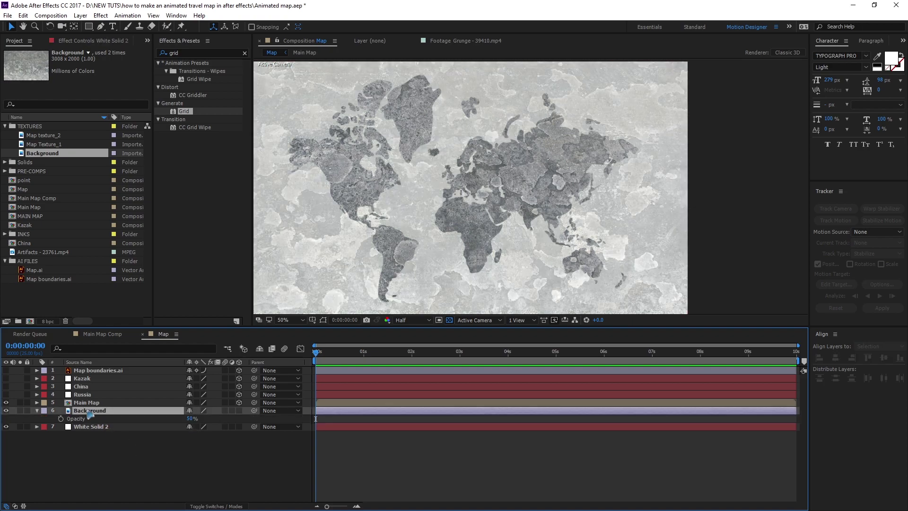
pyautogui.click(37, 411)
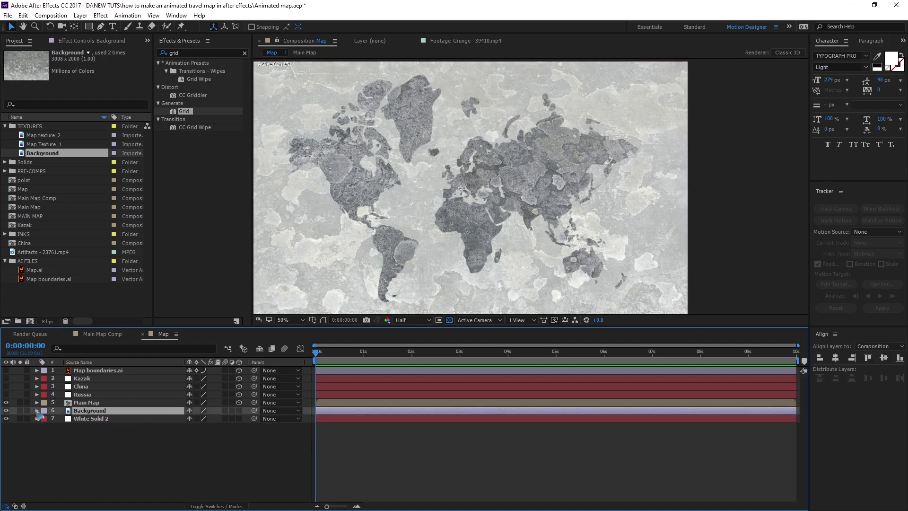
# - Show the Russia layer and insert the Map texture_2 image as a 3D layer directly beneath it
pyautogui.click(93, 403)
pyautogui.click(101, 396)
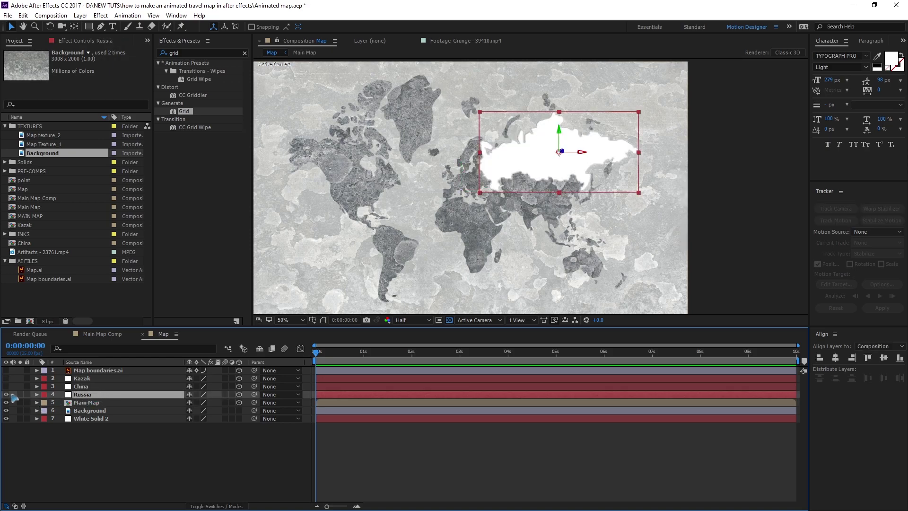
pyautogui.press('.')
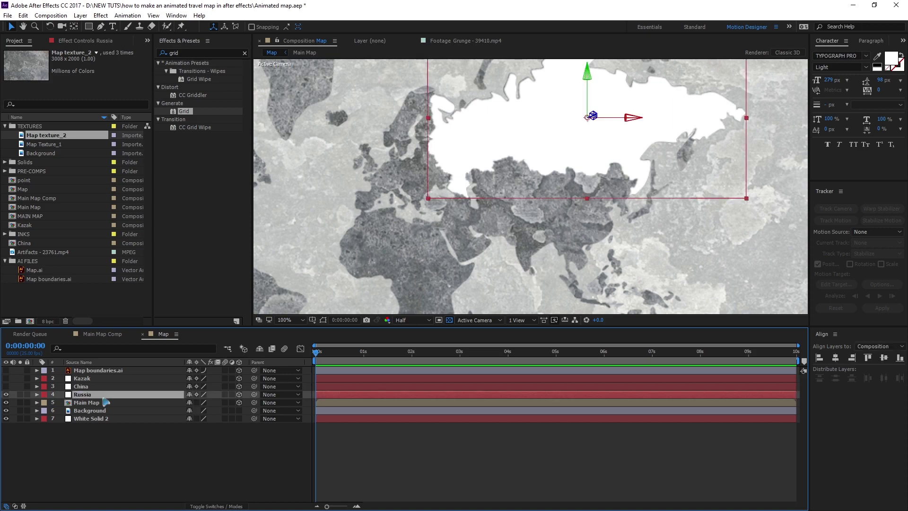
pyautogui.click(61, 143)
pyautogui.click(61, 136)
pyautogui.moveTo(65, 142); pyautogui.dragTo(113, 398)
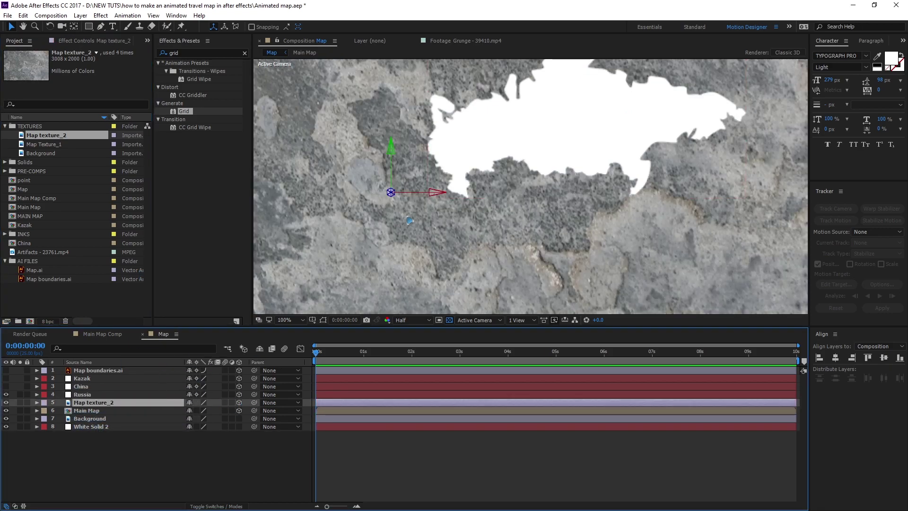
# - Move Map texture_2 over Russia and scale it down until it just surrounds the country
pyautogui.press(',')
pyautogui.press(',')
pyautogui.moveTo(674, 306); pyautogui.dragTo(569, 236)
pyautogui.moveTo(529, 216); pyautogui.dragTo(577, 204)
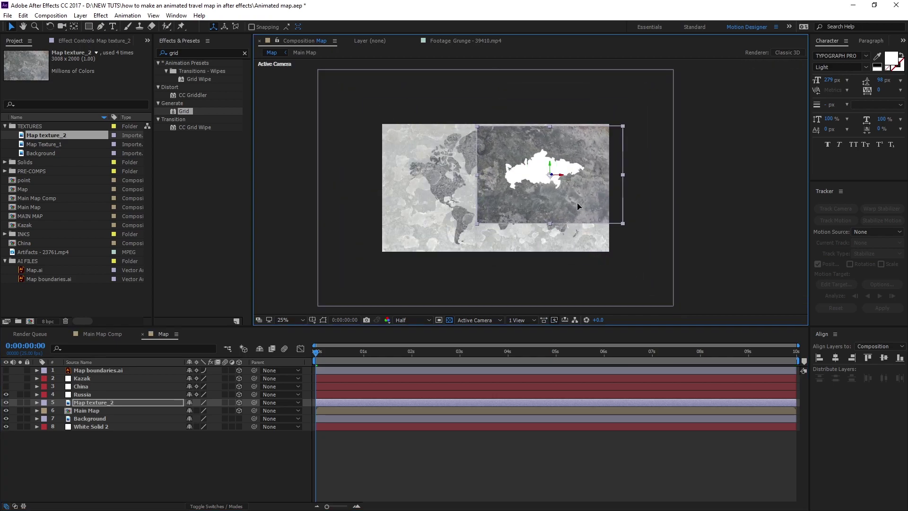
pyautogui.moveTo(622, 224); pyautogui.dragTo(606, 214)
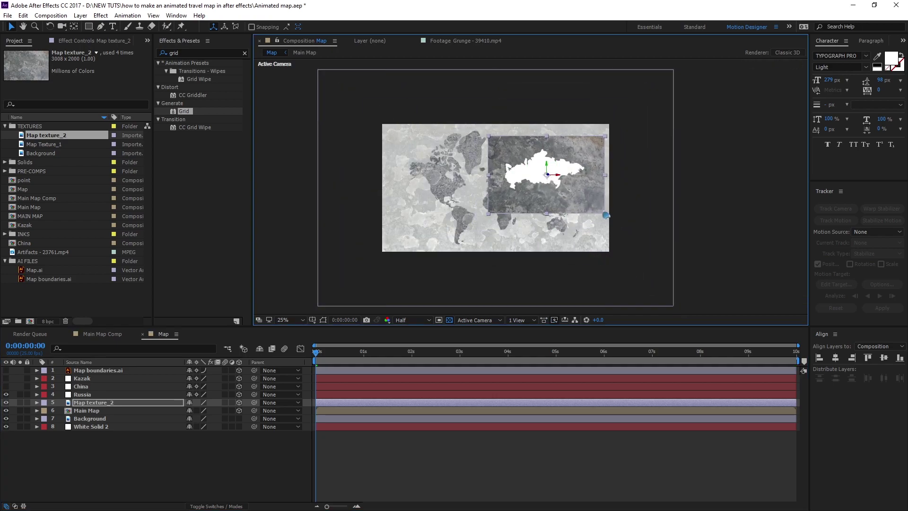
# - Set the track matte of Map texture_2 to Alpha Matte "Russia"
pyautogui.press('.')
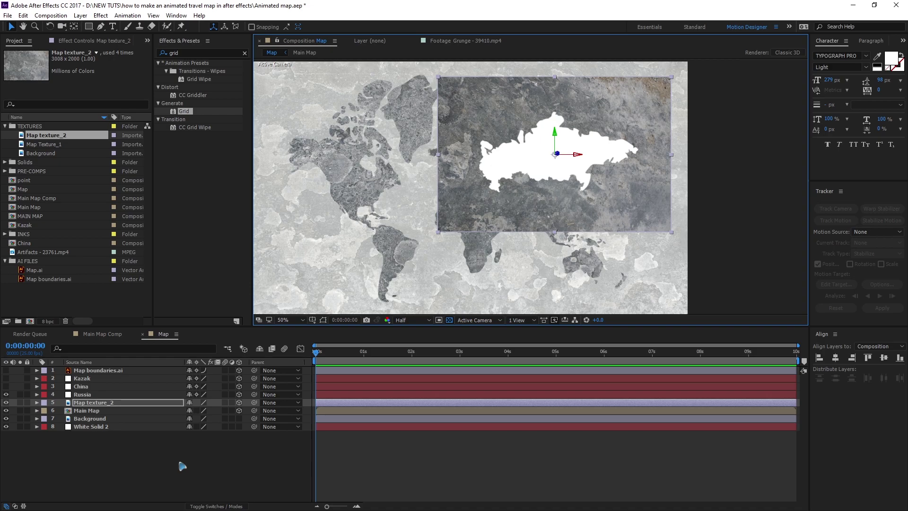
pyautogui.press('F4')
pyautogui.click(242, 403)
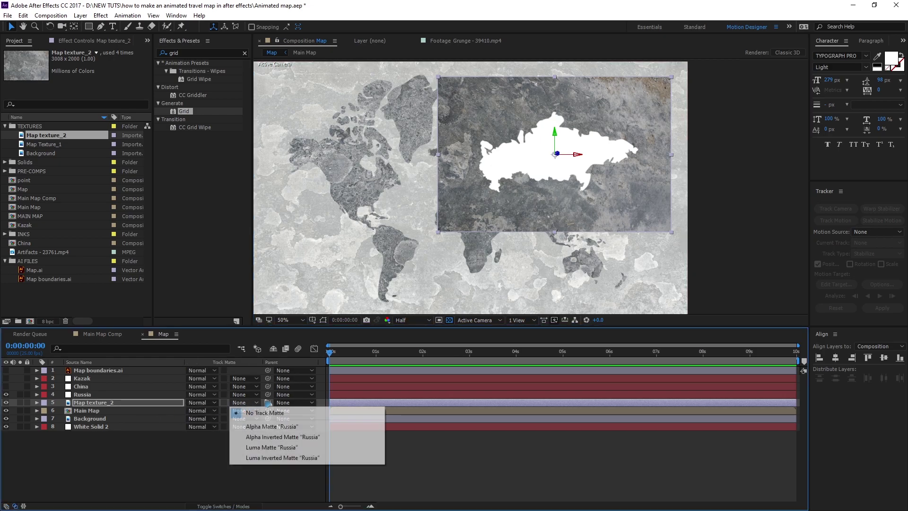
pyautogui.click(284, 426)
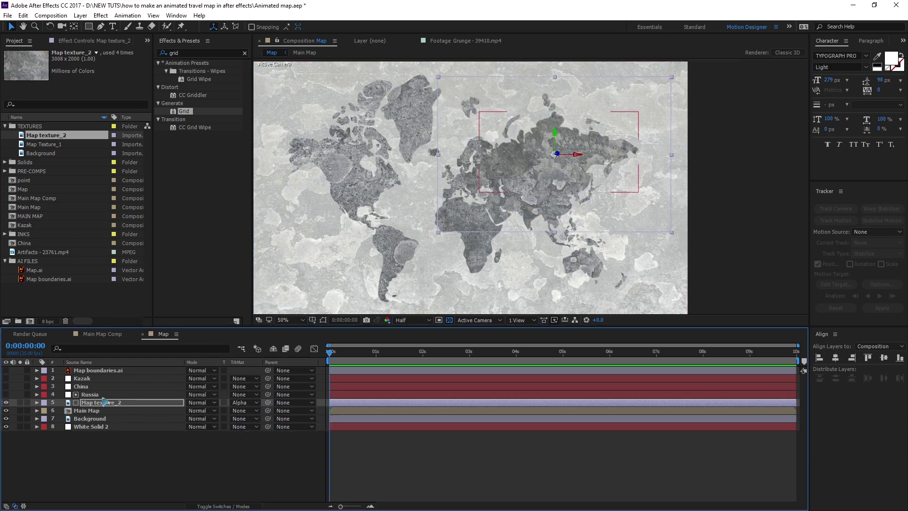
# - Pre-compose the Russia and Map texture_2 layers as "Russia" and make the new layer 3D
pyautogui.click(92, 394)
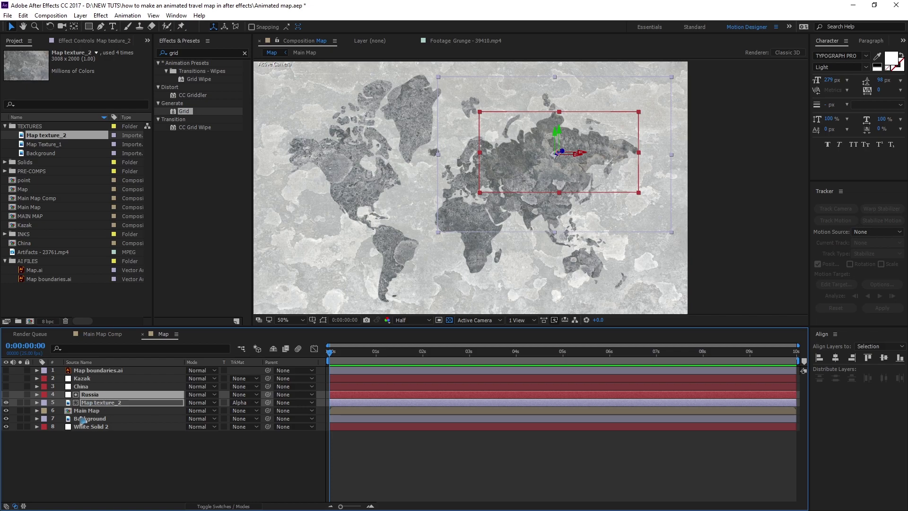
pyautogui.hotkey('ctrl', 'shift', 'c')
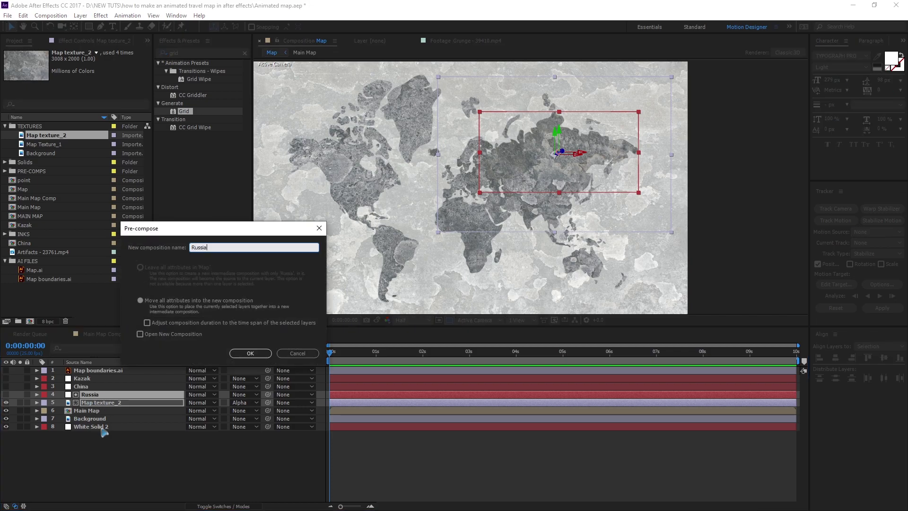
pyautogui.click(250, 354)
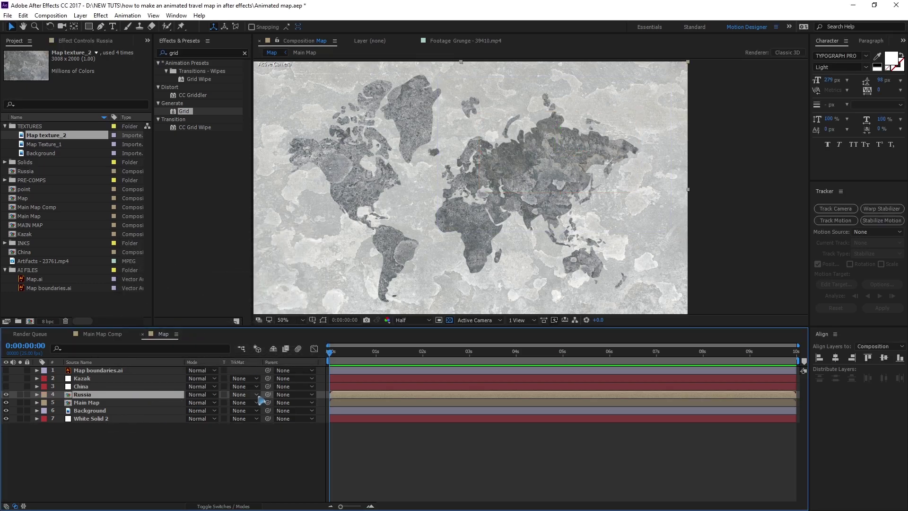
pyautogui.press('F4')
pyautogui.click(239, 395)
# - In the Russia composition, apply Curves to Map texture_2 and shape a gentle S-curve to increase its contrast
pyautogui.doubleClick(83, 397)
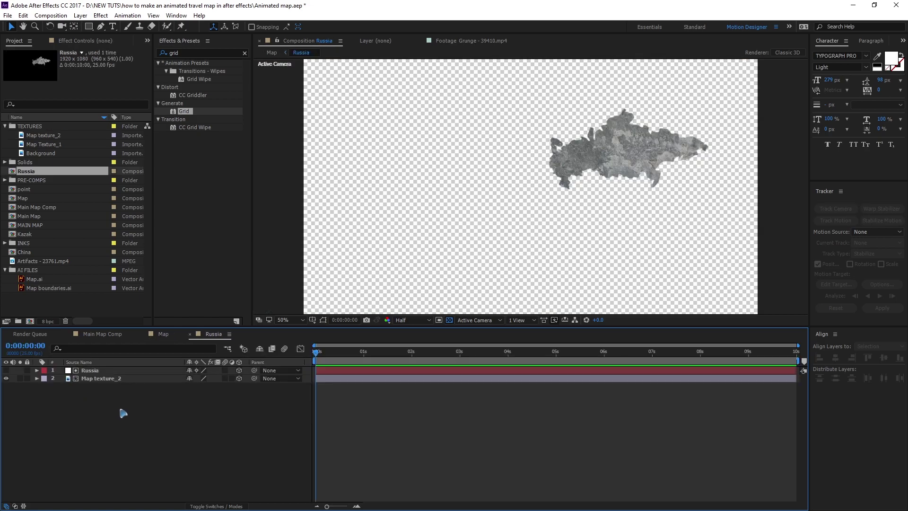
pyautogui.click(148, 378)
pyautogui.click(216, 53)
pyautogui.write('curve')
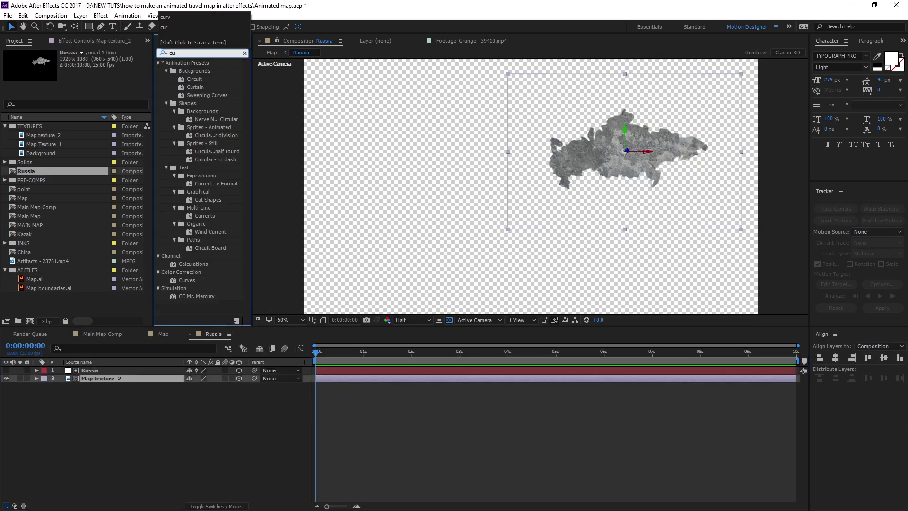
pyautogui.moveTo(184, 106); pyautogui.dragTo(586, 209)
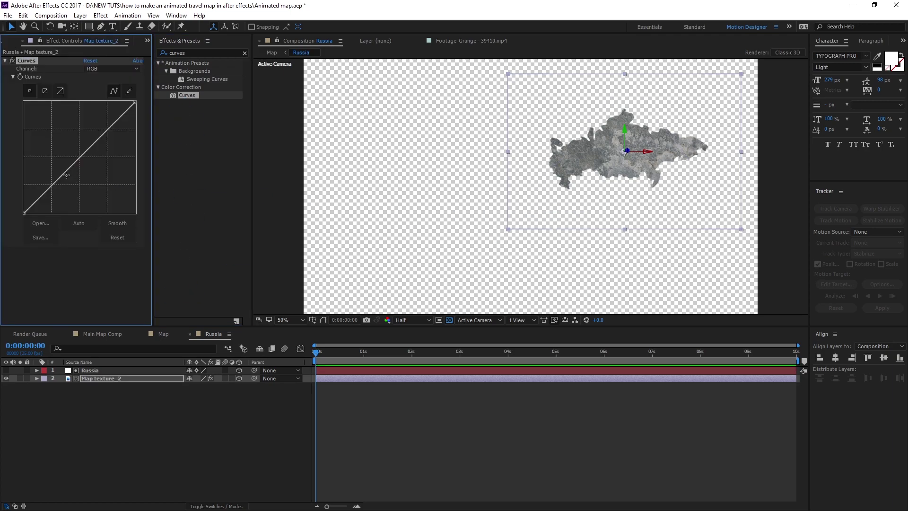
pyautogui.moveTo(67, 175); pyautogui.dragTo(62, 186)
pyautogui.moveTo(106, 144); pyautogui.dragTo(96, 138)
pyautogui.click(93, 413)
# - Turn off the transparency grid and add a "russia" text layer over the country
pyautogui.click(450, 320)
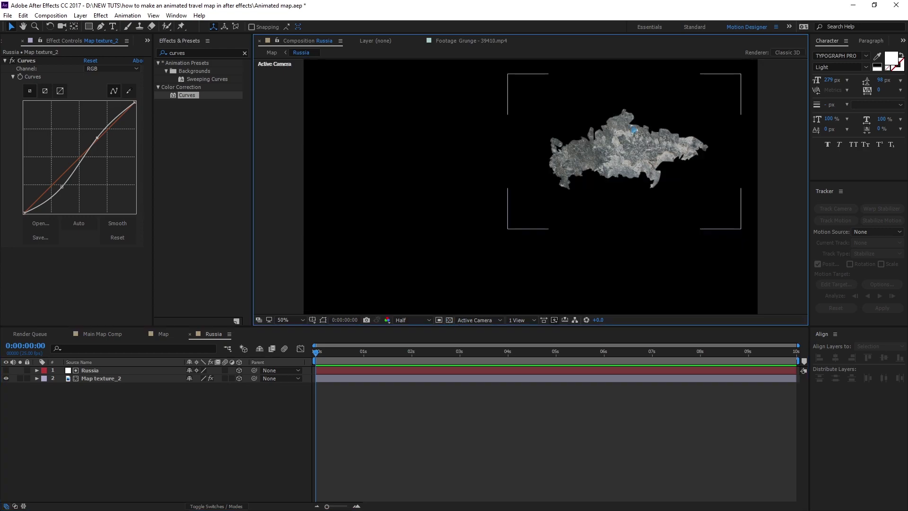
pyautogui.scroll(2, 577, 208)
pyautogui.moveTo(578, 209); pyautogui.dragTo(496, 240)
pyautogui.hotkey('ctrl', 't')
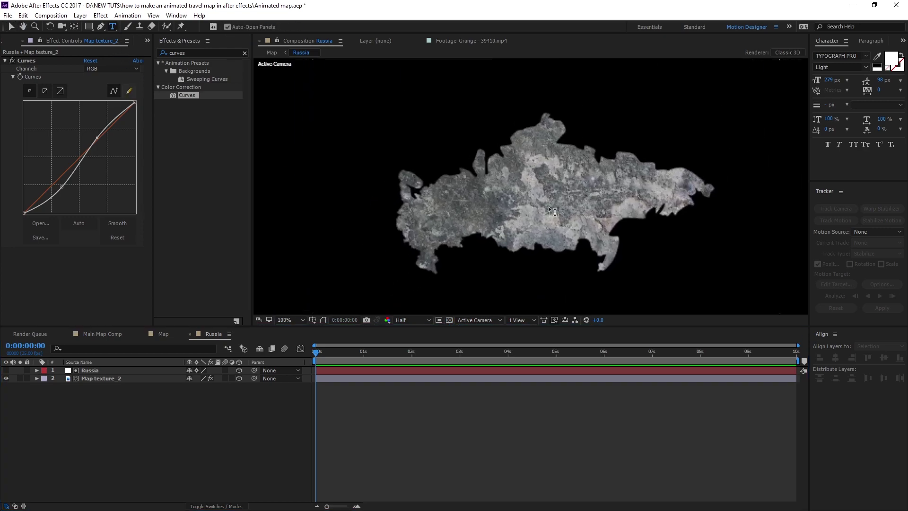
pyautogui.click(481, 238)
pyautogui.write('r')
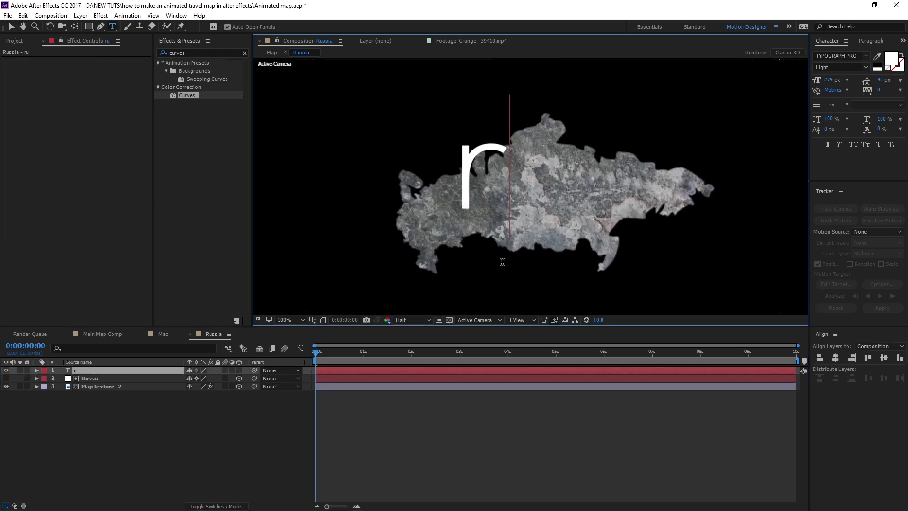
pyautogui.write('ussia')
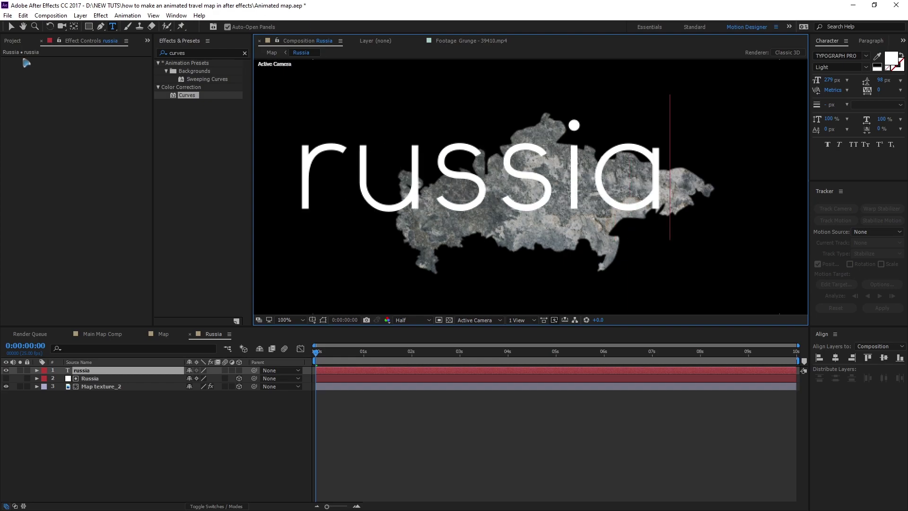
# - Format the russia text as All Caps, ExtraBold at 70 px, and move it to the middle of the country
pyautogui.click(10, 27)
pyautogui.click(854, 144)
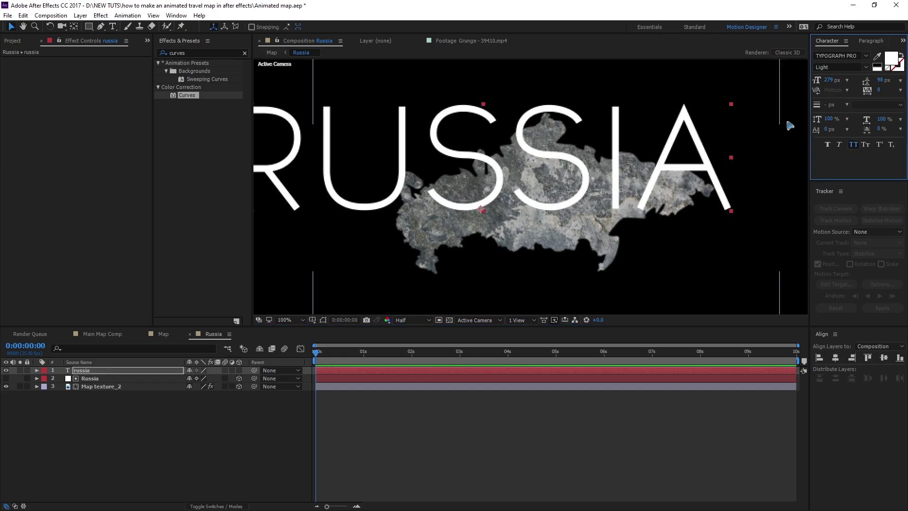
pyautogui.moveTo(831, 81); pyautogui.dragTo(729, 98)
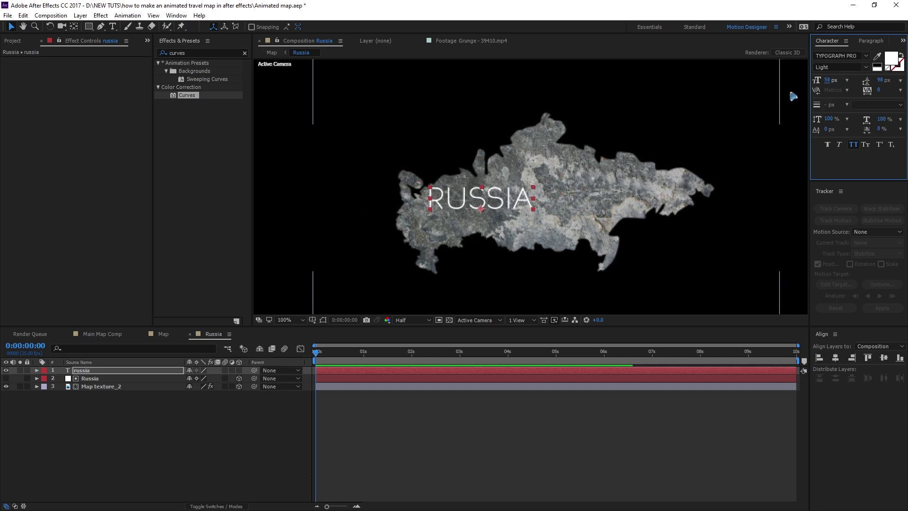
pyautogui.click(866, 68)
pyautogui.click(835, 138)
pyautogui.moveTo(511, 200); pyautogui.dragTo(574, 201)
pyautogui.moveTo(830, 80); pyautogui.dragTo(840, 80)
# - Set the russia text's fill colour to dark navy 191D29
pyautogui.click(895, 59)
pyautogui.click(578, 308)
pyautogui.click(483, 363)
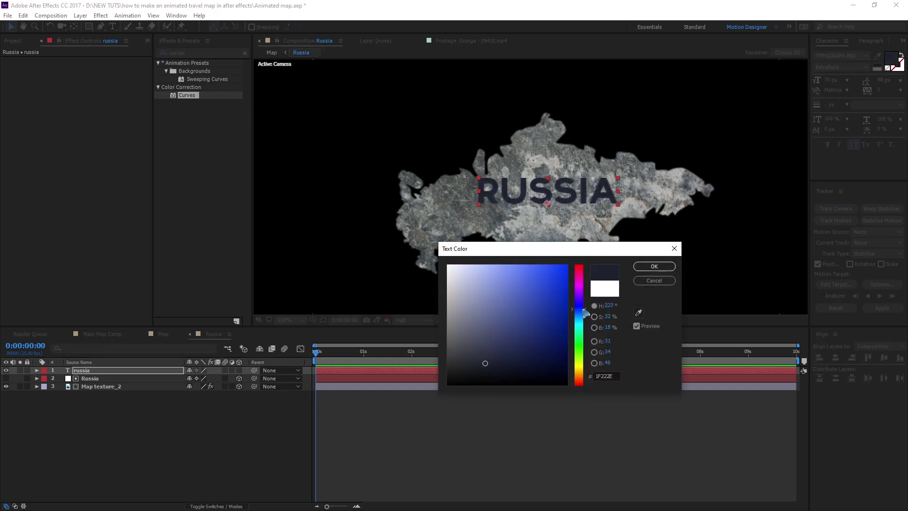
pyautogui.click(494, 366)
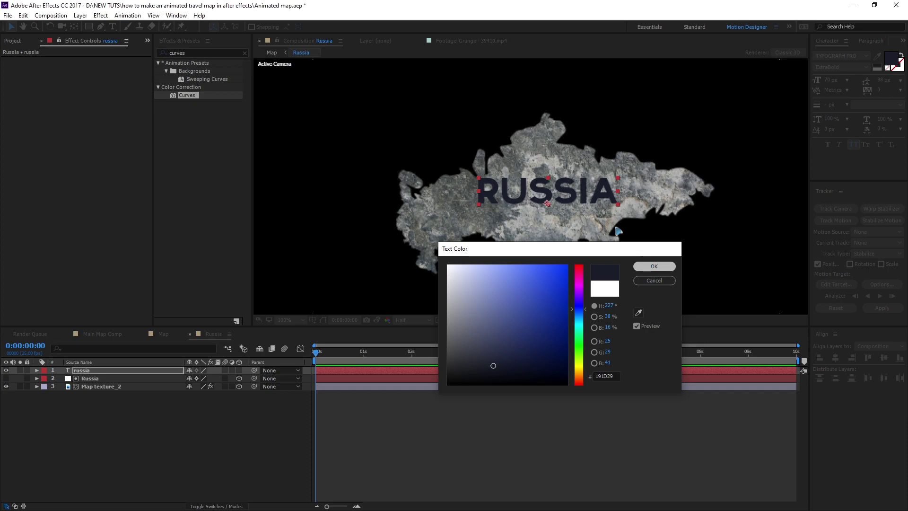
pyautogui.click(647, 266)
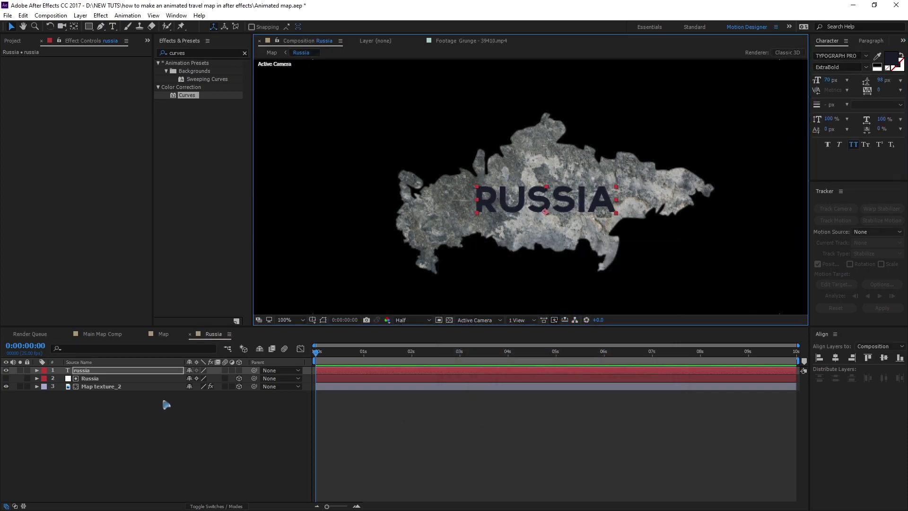
# - Set the russia text layer's blending mode to Overlay and nudge the text slightly upward
pyautogui.click(214, 506)
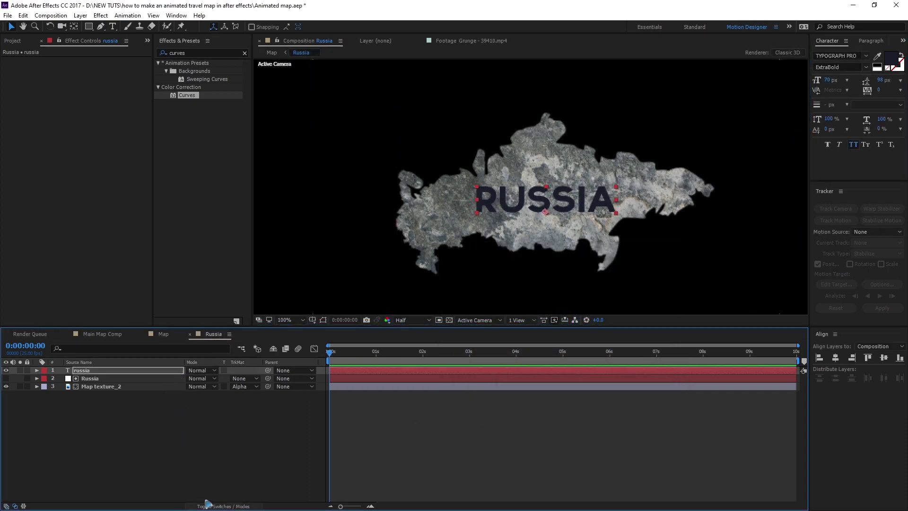
pyautogui.click(197, 370)
pyautogui.click(235, 272)
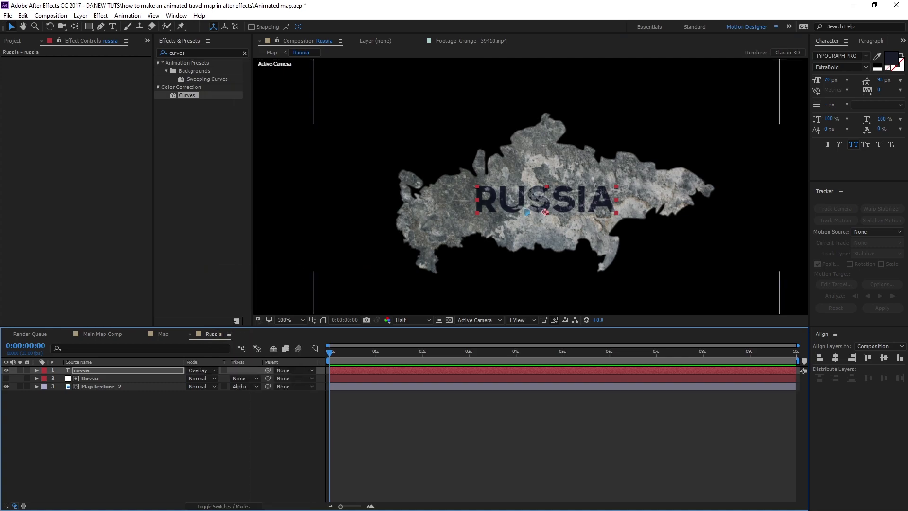
pyautogui.moveTo(572, 202); pyautogui.dragTo(570, 197)
pyautogui.click(209, 345)
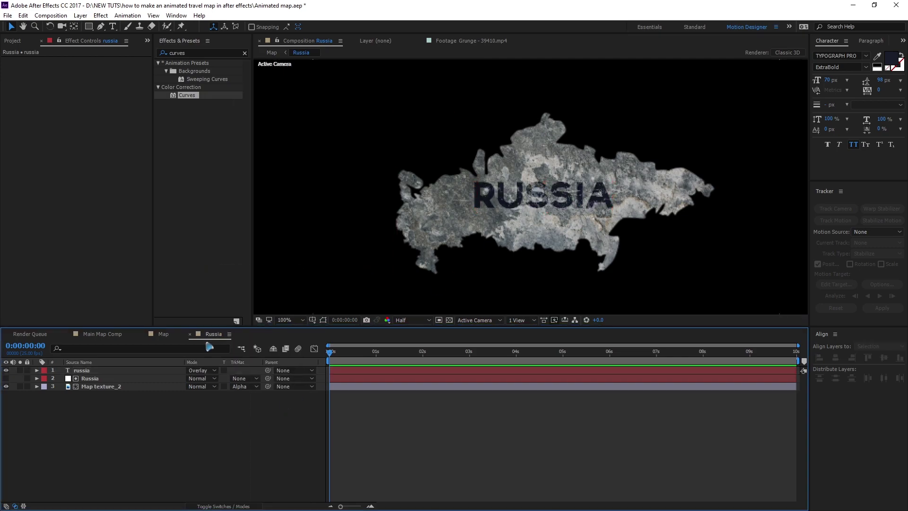
# - Return to the Map composition, show the China layer and insert the Map texture_2 image directly beneath it
pyautogui.click(190, 334)
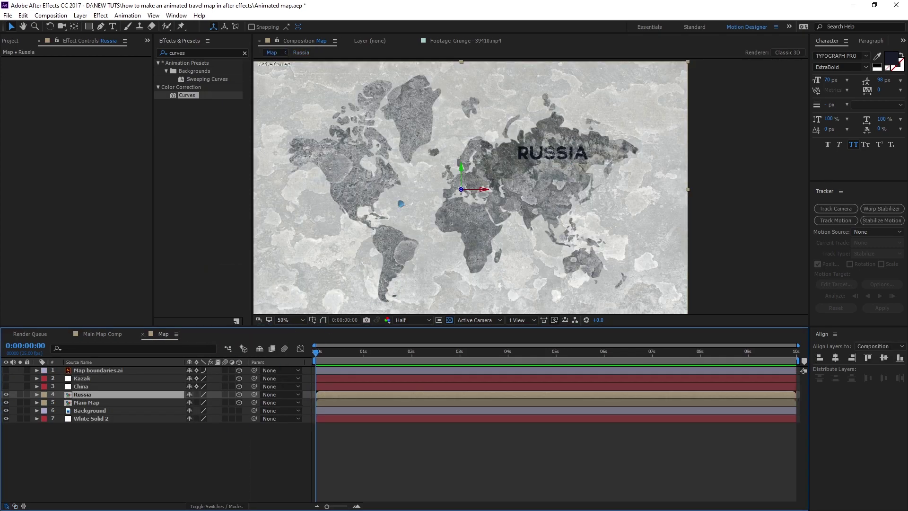
pyautogui.click(110, 455)
pyautogui.click(83, 394)
pyautogui.click(133, 467)
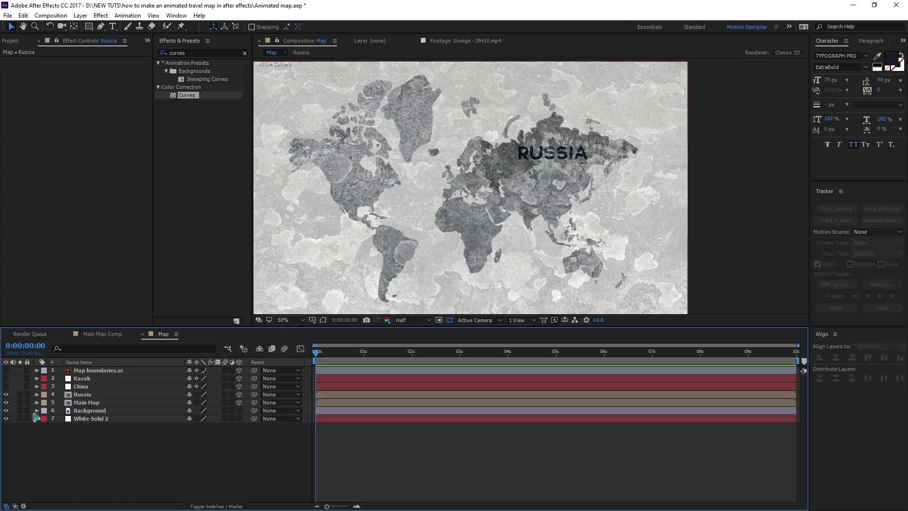
pyautogui.click(87, 388)
pyautogui.click(6, 386)
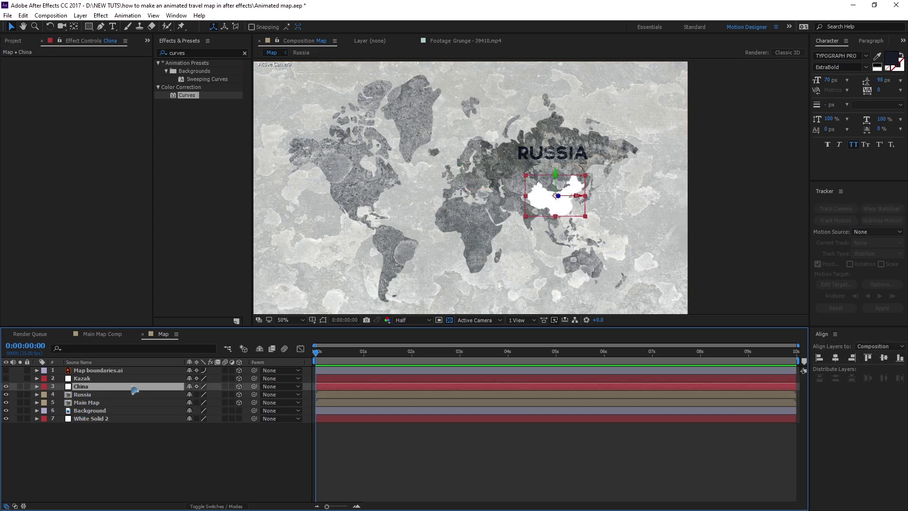
pyautogui.click(20, 40)
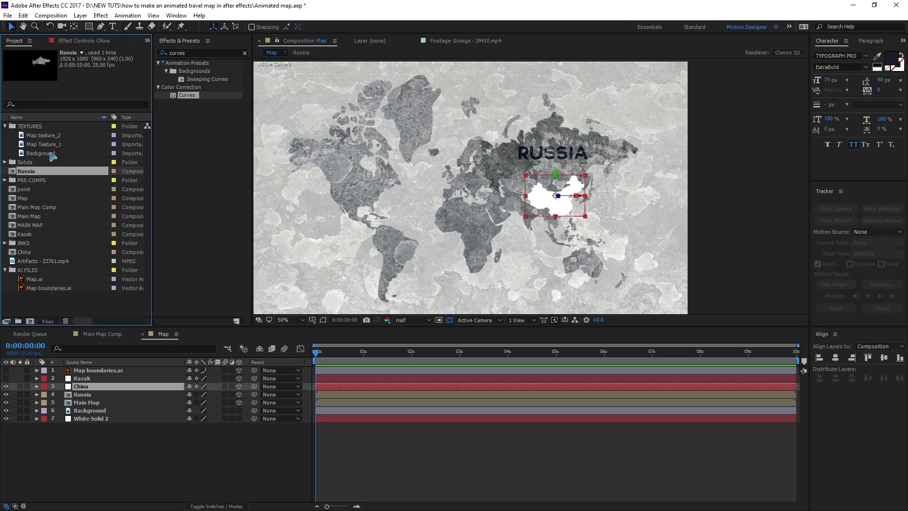
pyautogui.click(56, 137)
pyautogui.moveTo(56, 140); pyautogui.dragTo(132, 391)
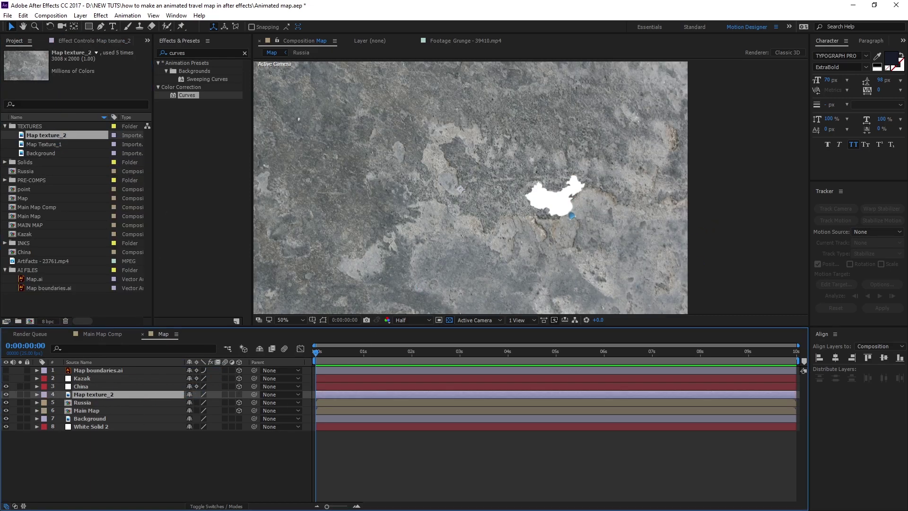
# - Scale Map texture_2 down and position it so that it covers China
pyautogui.scroll(-2, 572, 215)
pyautogui.moveTo(674, 188); pyautogui.dragTo(532, 196)
pyautogui.scroll(2, 537, 219)
pyautogui.moveTo(475, 218); pyautogui.dragTo(573, 212)
pyautogui.hotkey('ctrl', 'z')
# - Set the track matte of Map texture_2 to Alpha Matte "China"
pyautogui.press('F4')
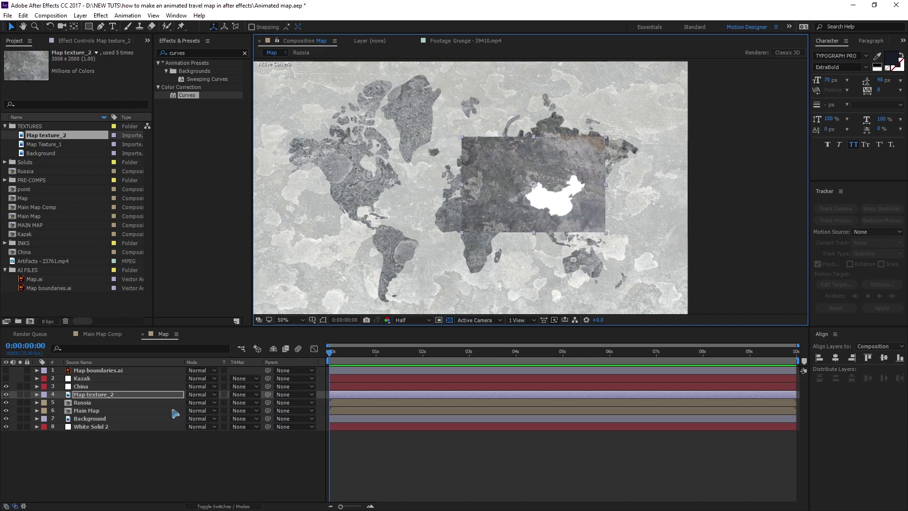
pyautogui.click(241, 396)
pyautogui.click(327, 418)
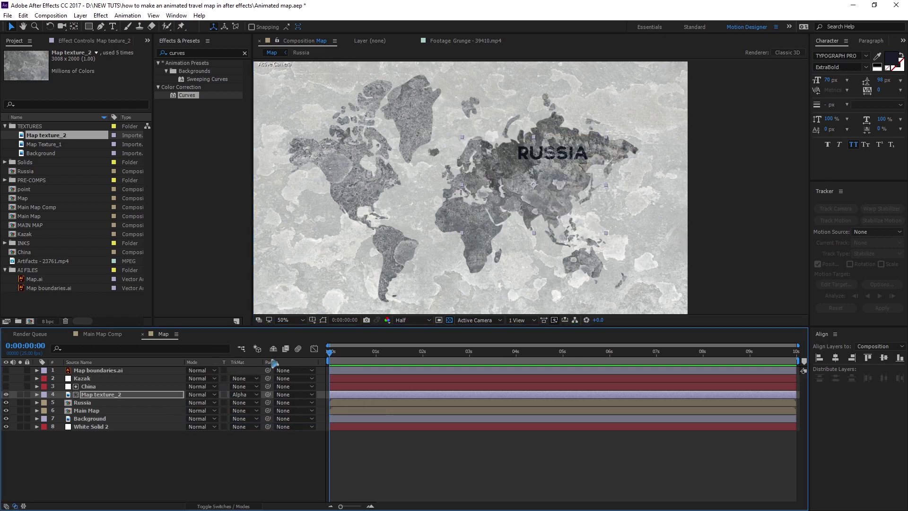
# - Pre-compose the China and Map texture_2 layers as "China" and make the new layer 3D
pyautogui.click(93, 387)
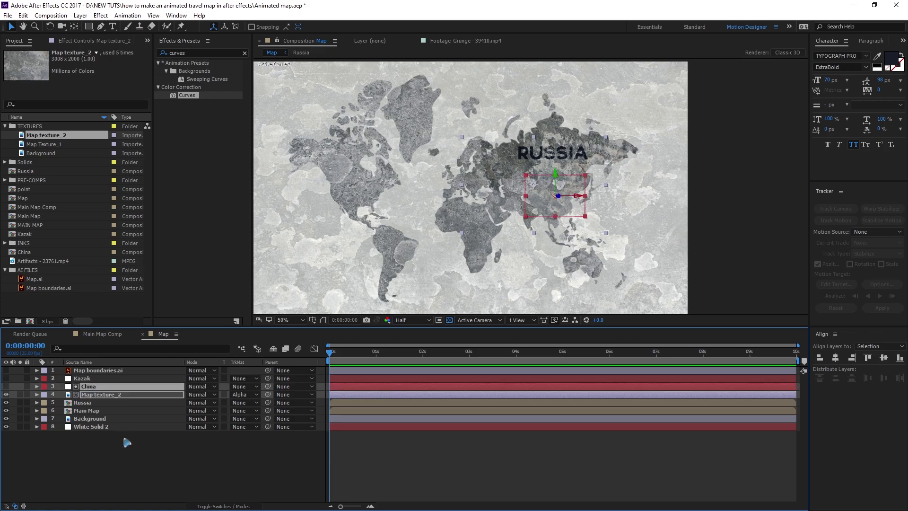
pyautogui.hotkey('ctrl', 'shift', 'c')
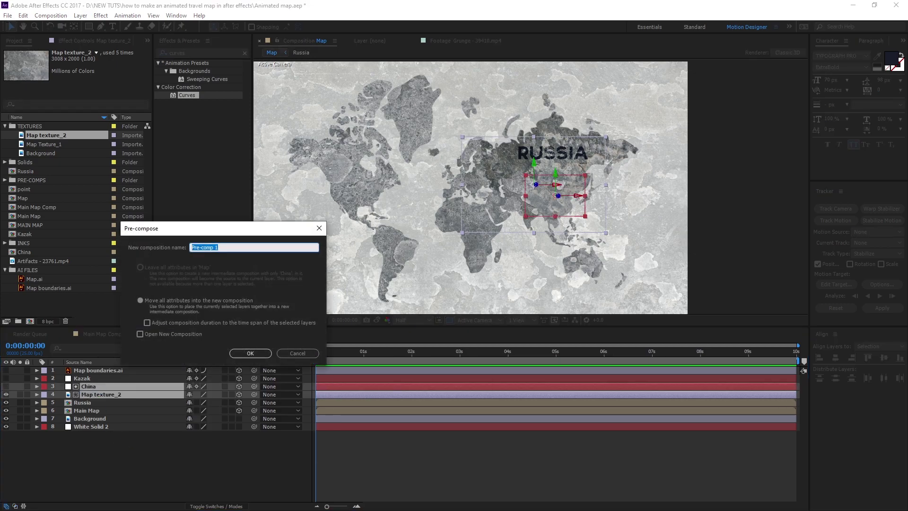
pyautogui.press('Return')
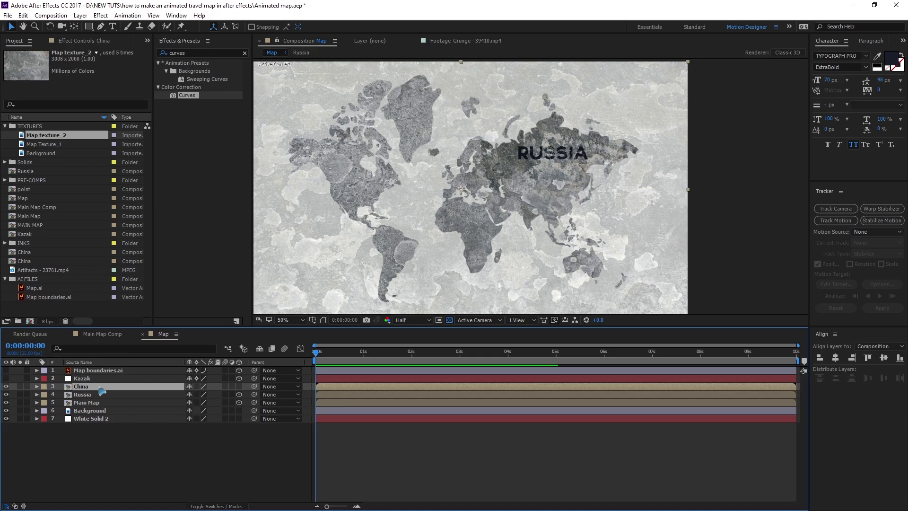
pyautogui.click(239, 387)
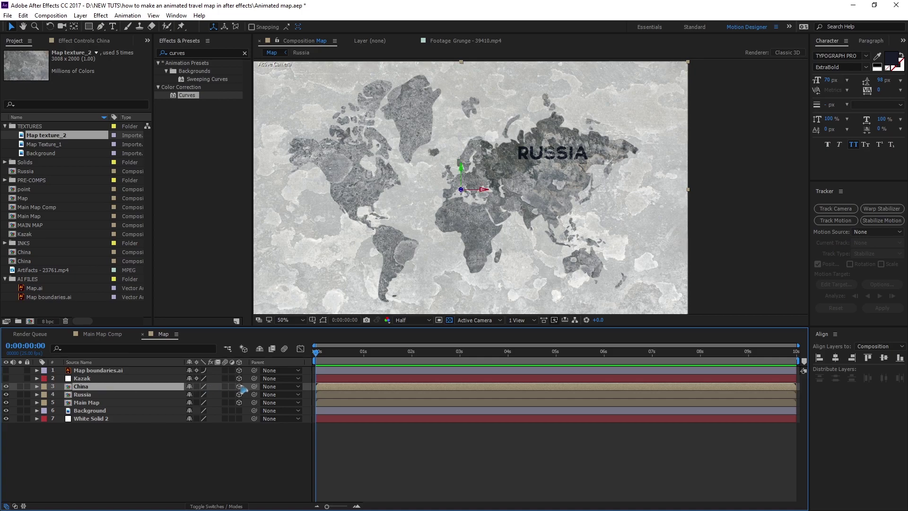
# - Open the China composition and turn off its transparency grid
pyautogui.doubleClick(135, 389)
pyautogui.click(450, 320)
pyautogui.scroll(1, 686, 213)
pyautogui.moveTo(674, 220); pyautogui.dragTo(382, 203)
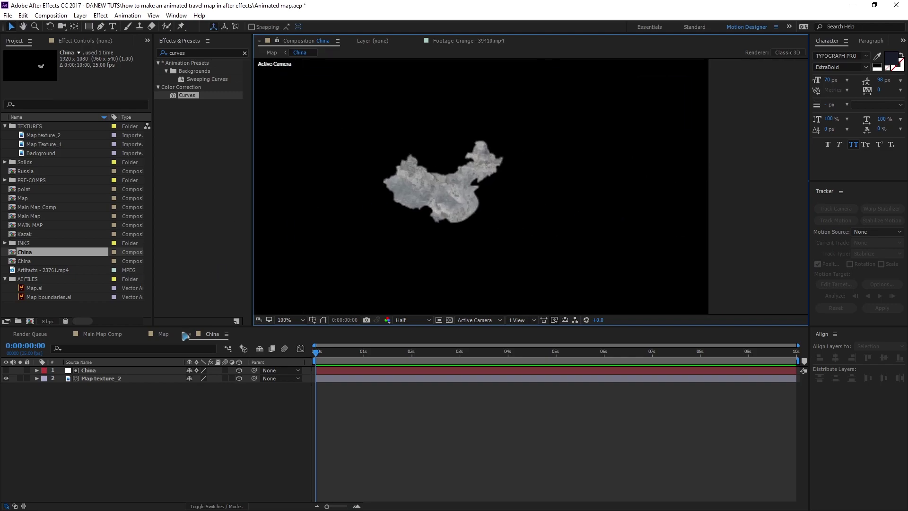
# - Copy the russia text layer from the Russia composition into the China composition
pyautogui.click(161, 335)
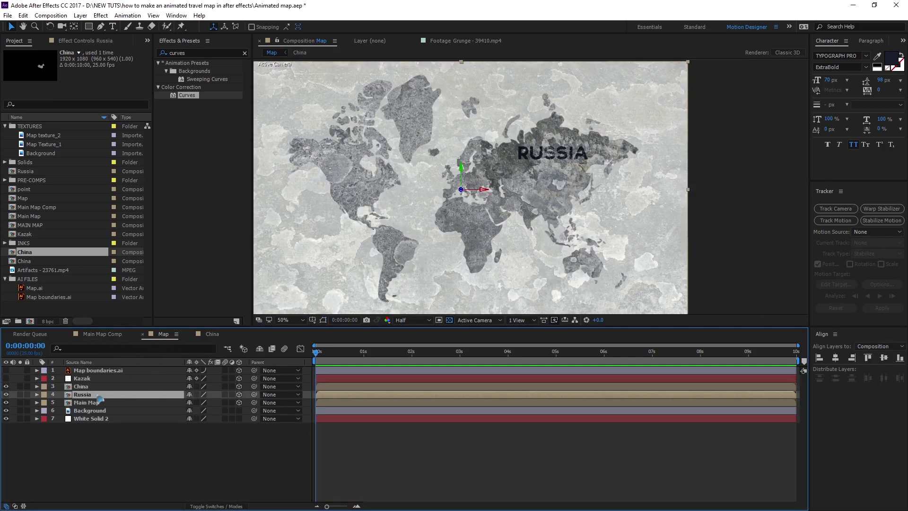
pyautogui.doubleClick(113, 395)
pyautogui.click(107, 381)
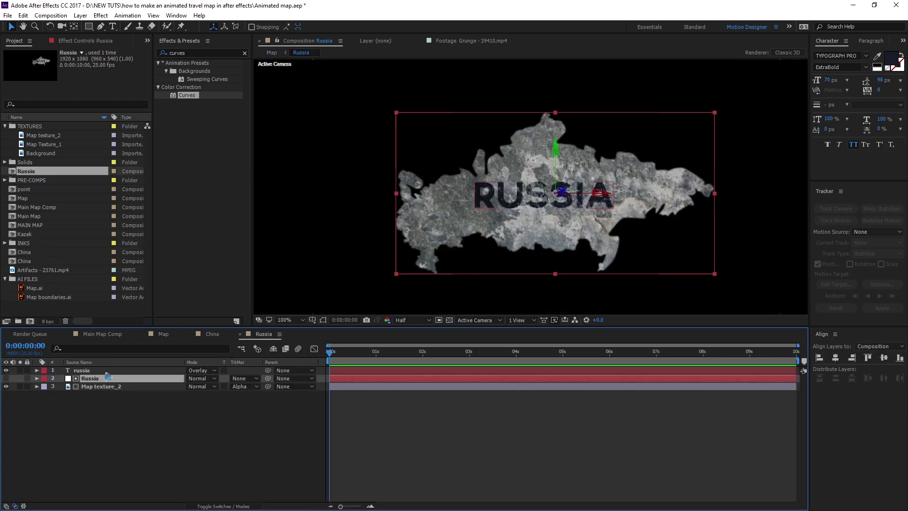
pyautogui.click(107, 372)
pyautogui.click(213, 334)
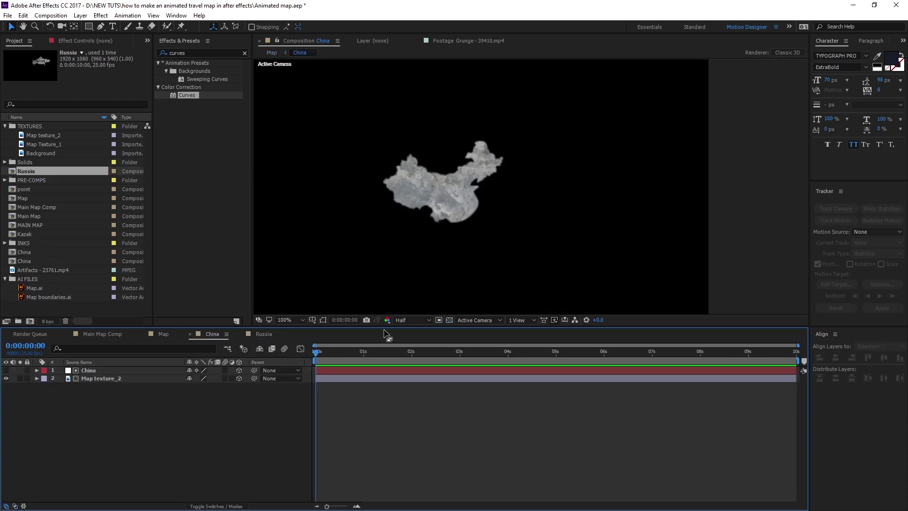
pyautogui.hotkey('ctrl', 'v')
# - Move the pasted text down over China and change its wording to "china"
pyautogui.moveTo(471, 101); pyautogui.dragTo(470, 208)
pyautogui.doubleClick(470, 207)
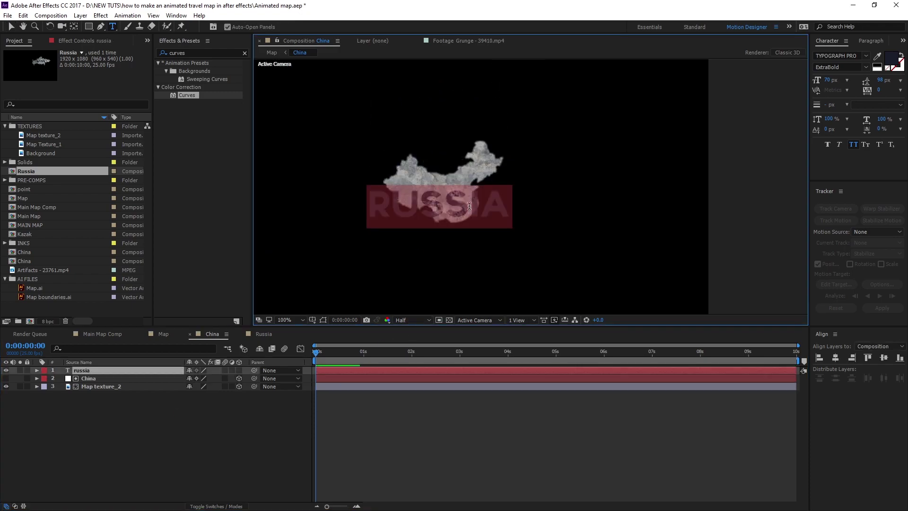
pyautogui.write('china')
pyautogui.click(11, 27)
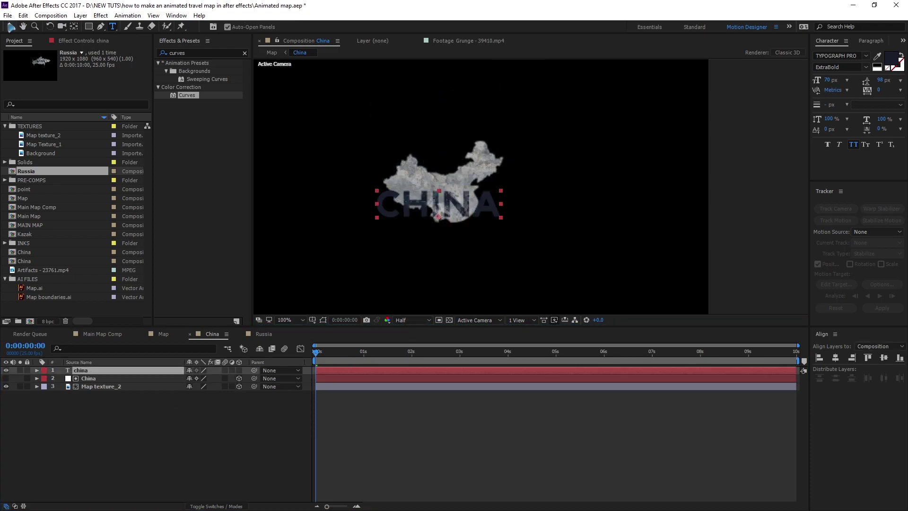
# - Set the china text size to 37 px and centre the label on the China shape
pyautogui.moveTo(827, 83); pyautogui.dragTo(799, 111)
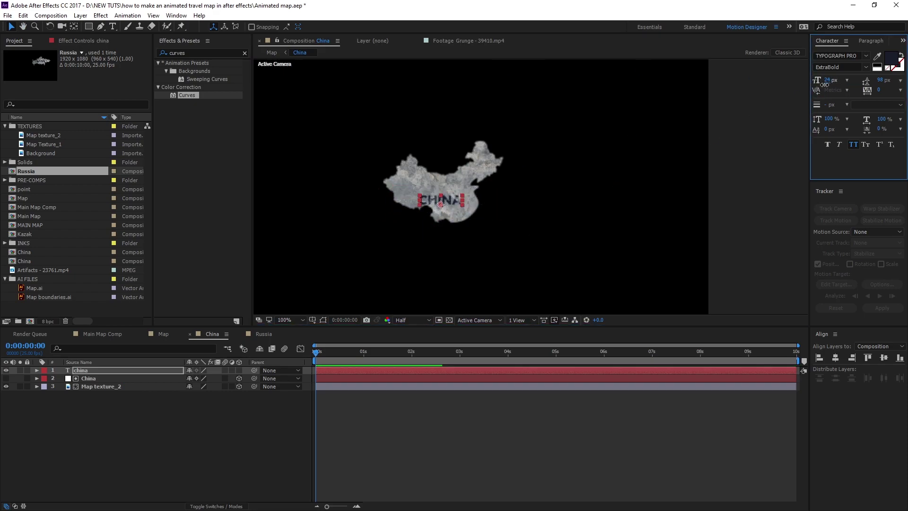
pyautogui.moveTo(465, 202); pyautogui.dragTo(459, 190)
pyautogui.moveTo(192, 102); pyautogui.dragTo(106, 387)
pyautogui.moveTo(61, 177); pyautogui.dragTo(72, 189)
pyautogui.click(102, 136)
# - Add the Map texture_2 image to the Map composition directly below the Kazak layer
pyautogui.click(261, 334)
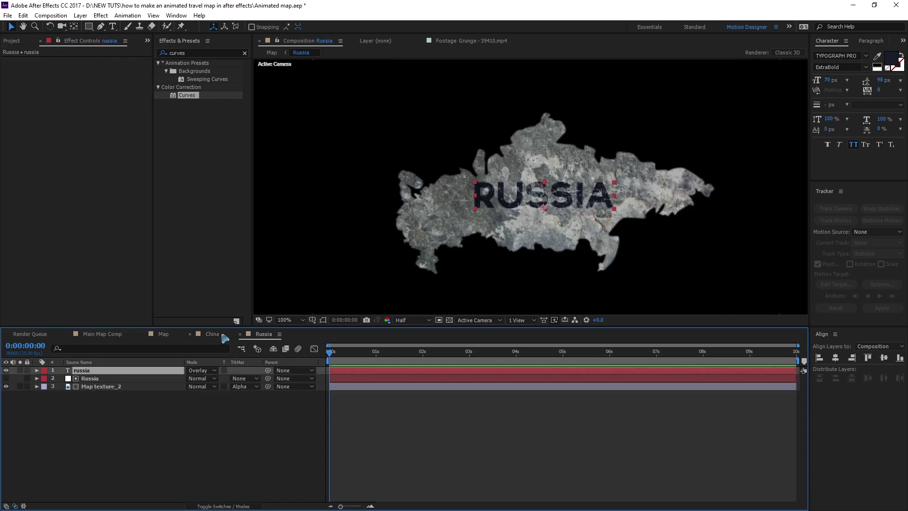
pyautogui.click(163, 334)
pyautogui.click(145, 467)
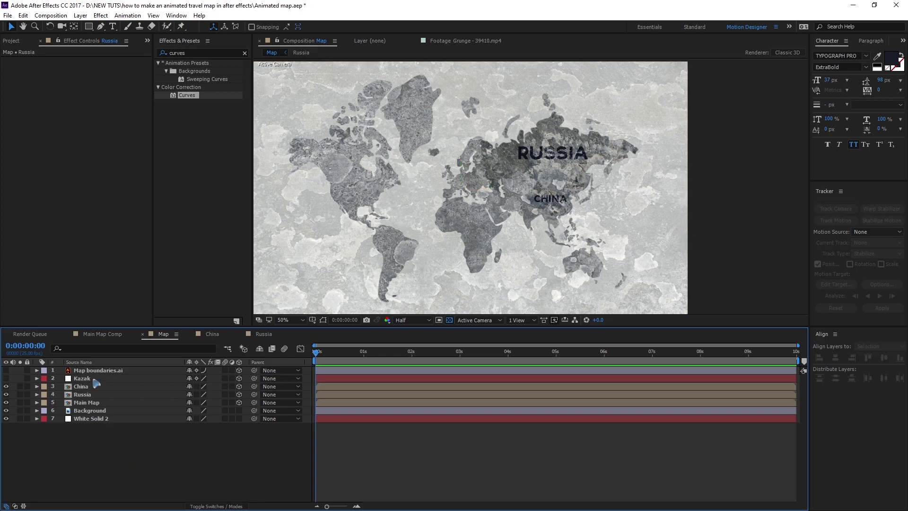
pyautogui.click(95, 378)
pyautogui.click(16, 40)
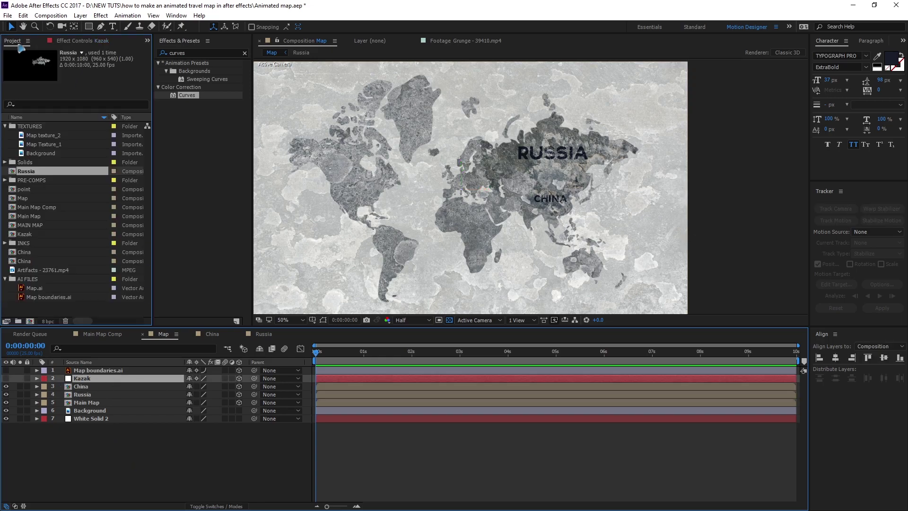
pyautogui.moveTo(72, 137); pyautogui.dragTo(117, 387)
pyautogui.press(',')
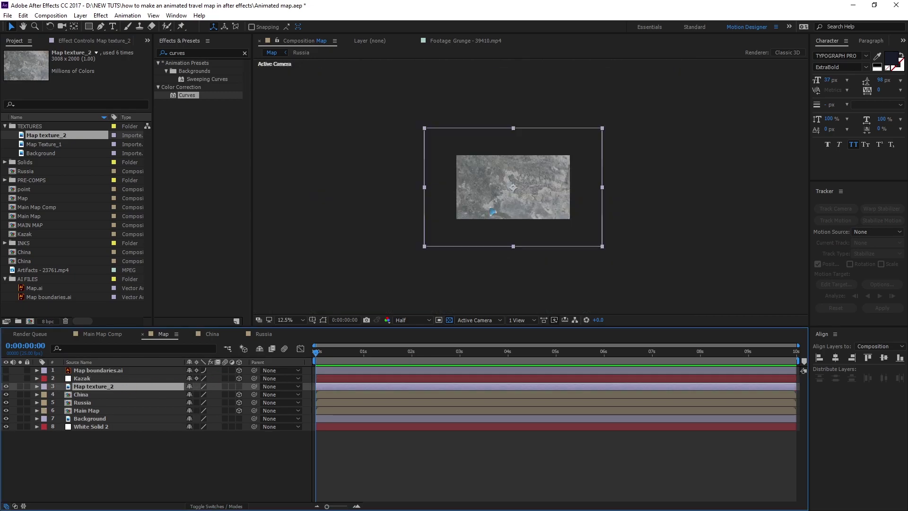
# - Set the Map texture_2 layer's track matte to Alpha Matte "Kazak"
pyautogui.press('F4')
pyautogui.click(244, 387)
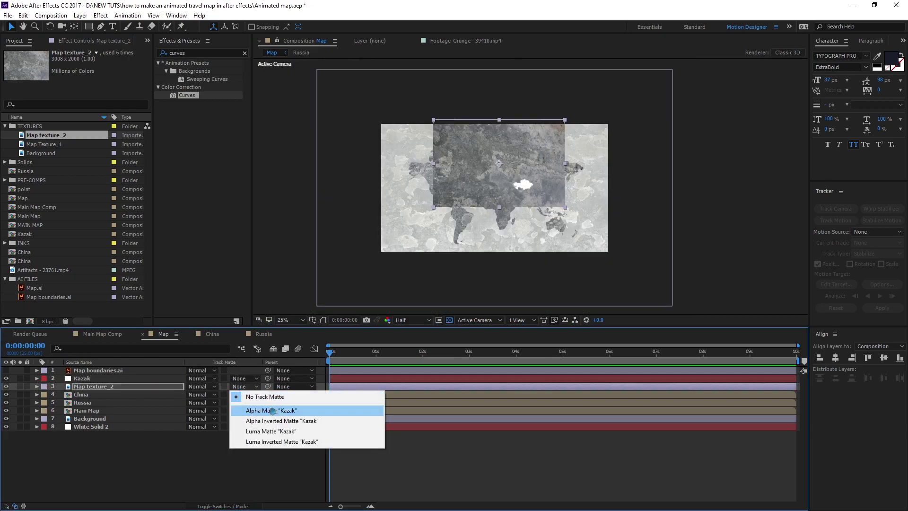
pyautogui.click(251, 411)
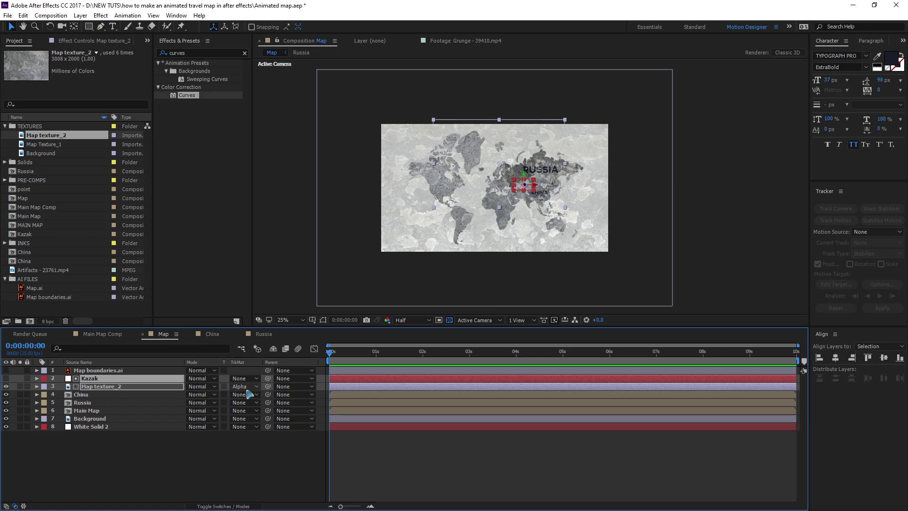
# - Pre-compose the Kazak and Map texture_2 layers as "Kazak" and make the new layer 3D
pyautogui.press('F4')
pyautogui.keyDown('shift'); pyautogui.click(139, 387); pyautogui.keyUp('shift')
pyautogui.hotkey('ctrl', 'shift', 'c')
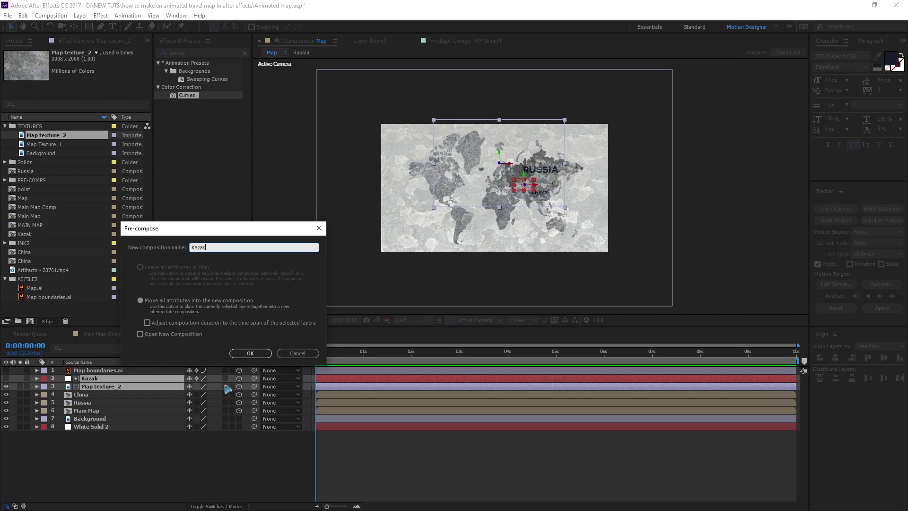
pyautogui.write('Kazak')
pyautogui.click(263, 355)
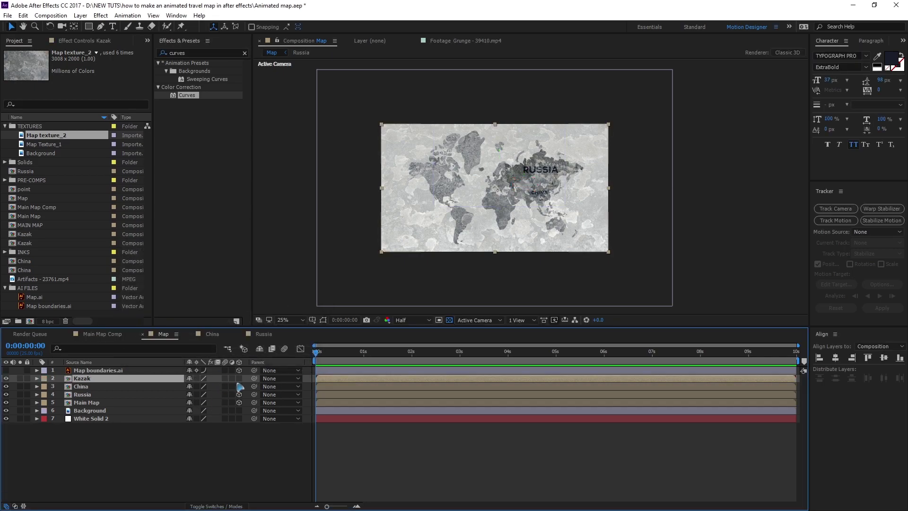
pyautogui.click(119, 479)
# - Open the Kazak composition and turn off its transparency grid
pyautogui.doubleClick(88, 381)
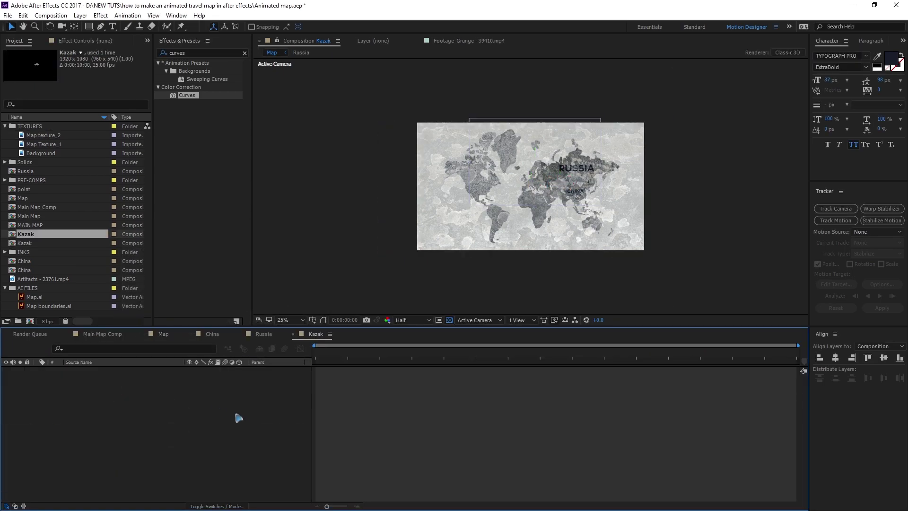
pyautogui.scroll(2, 663, 212)
pyautogui.moveTo(661, 211); pyautogui.dragTo(526, 255)
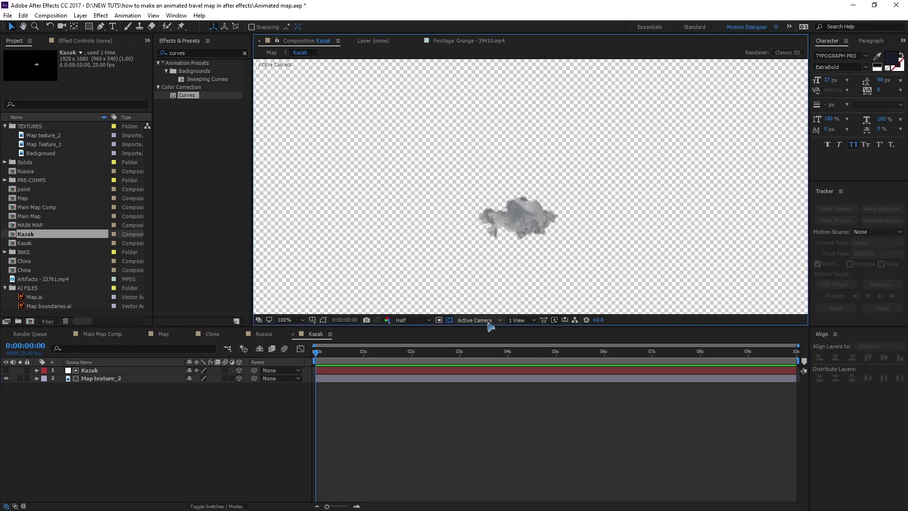
pyautogui.click(449, 320)
# - Paste the copied country label into the Kazak composition, place it over the shape and change its wording to "kazakhstan"
pyautogui.click(121, 424)
pyautogui.hotkey('ctrl', 'v')
pyautogui.moveTo(607, 147); pyautogui.dragTo(600, 161)
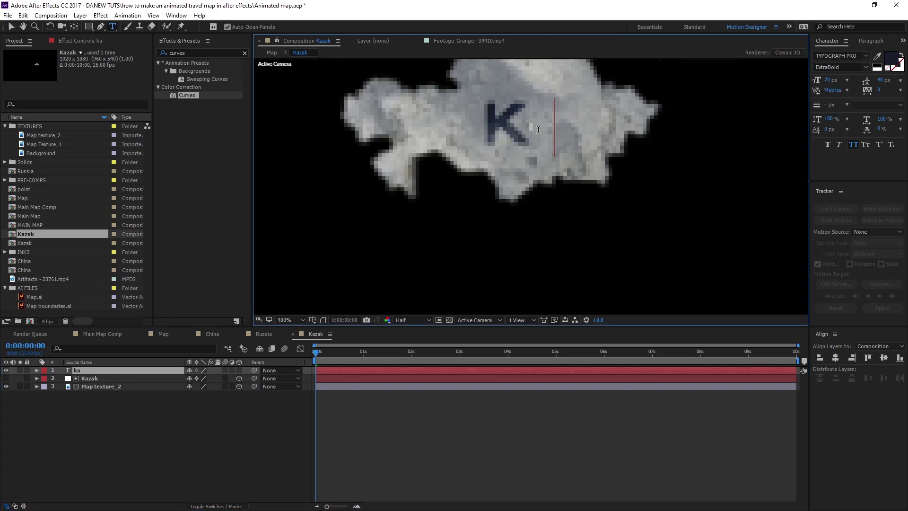
pyautogui.write('zakhstan')
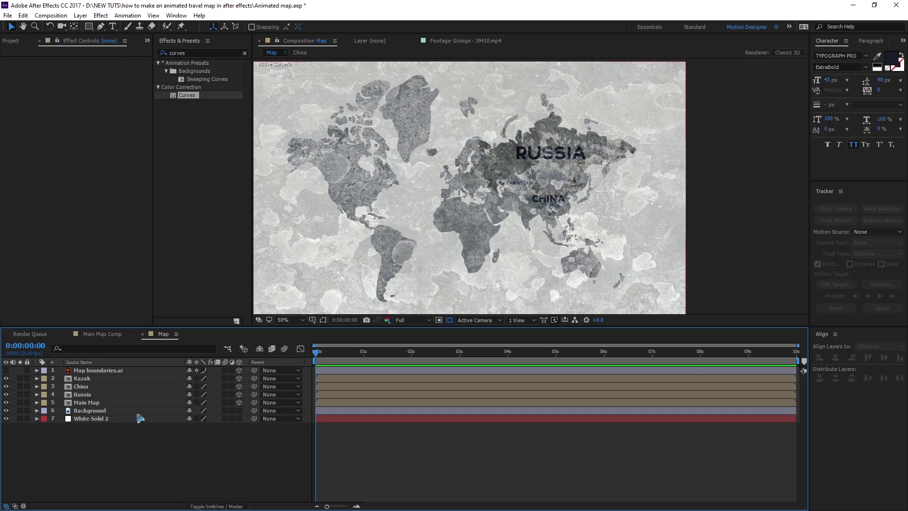
# - Make the Background layer of the Map composition 3D
pyautogui.click(105, 411)
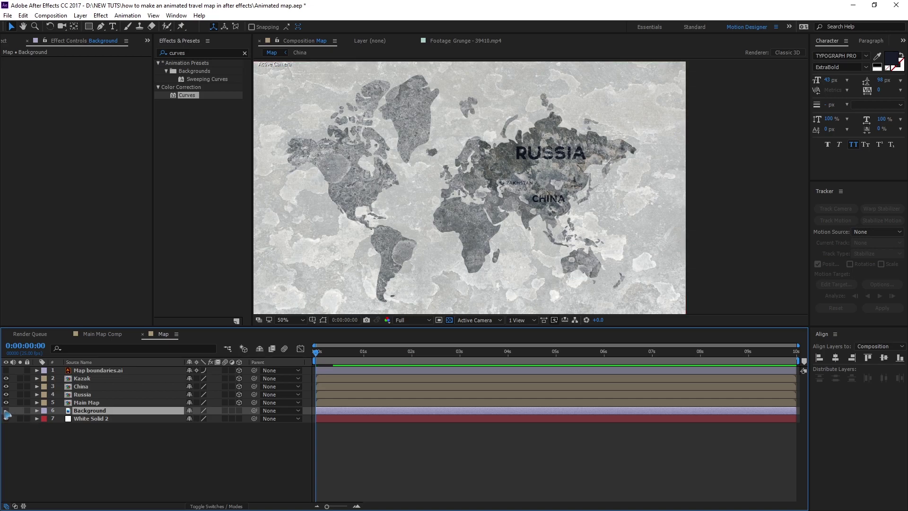
pyautogui.click(232, 410)
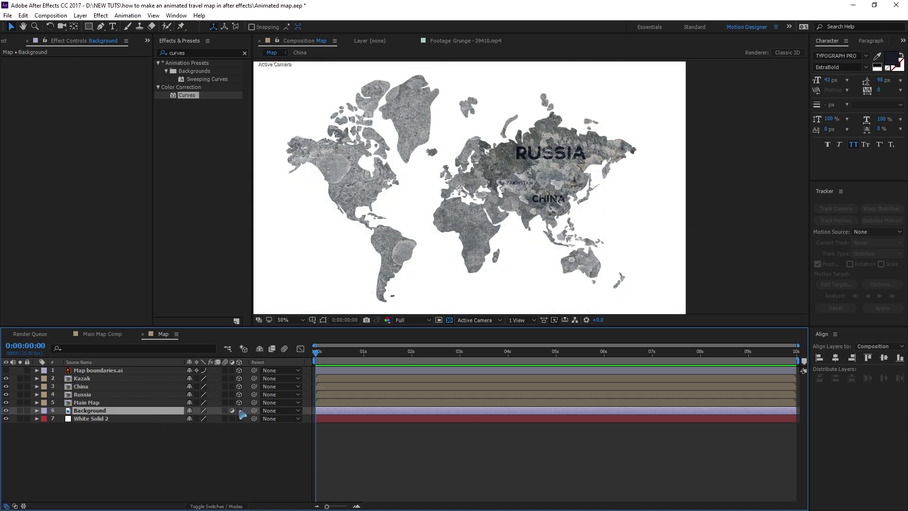
pyautogui.click(231, 415)
pyautogui.click(138, 462)
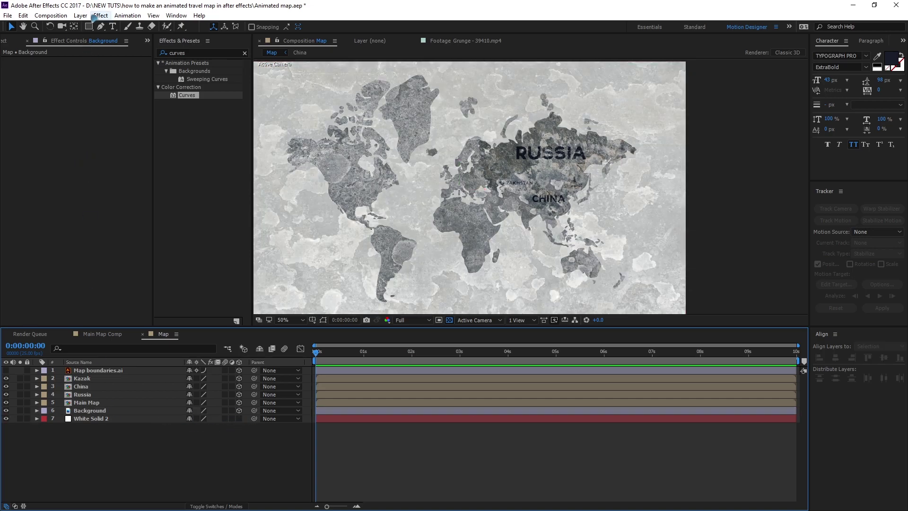
# - Add a two-node camera with the 80mm preset to the Map composition
pyautogui.click(81, 16)
pyautogui.moveTo(142, 27)
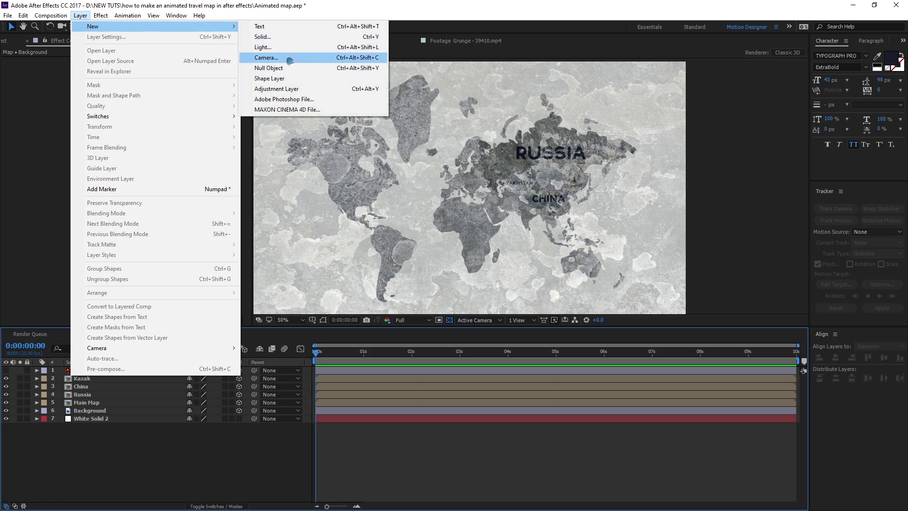
pyautogui.click(289, 60)
pyautogui.click(514, 189)
pyautogui.click(600, 182)
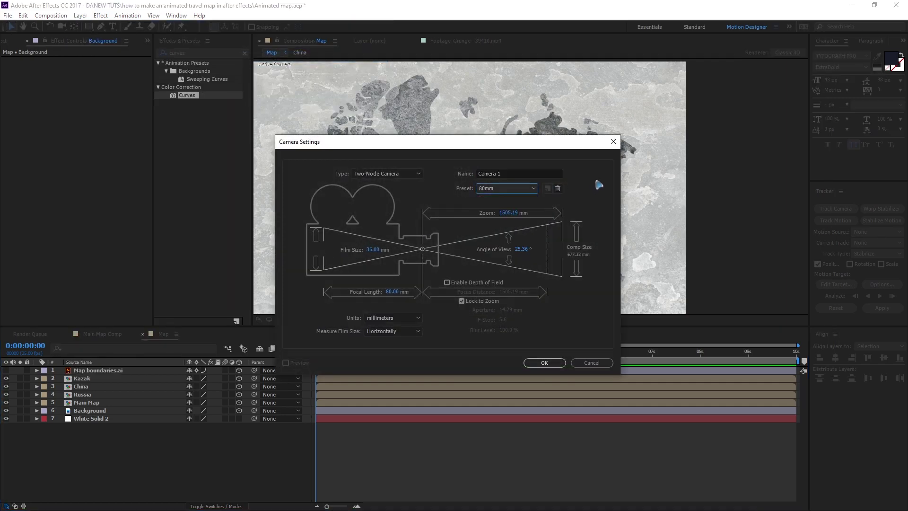
pyautogui.click(545, 362)
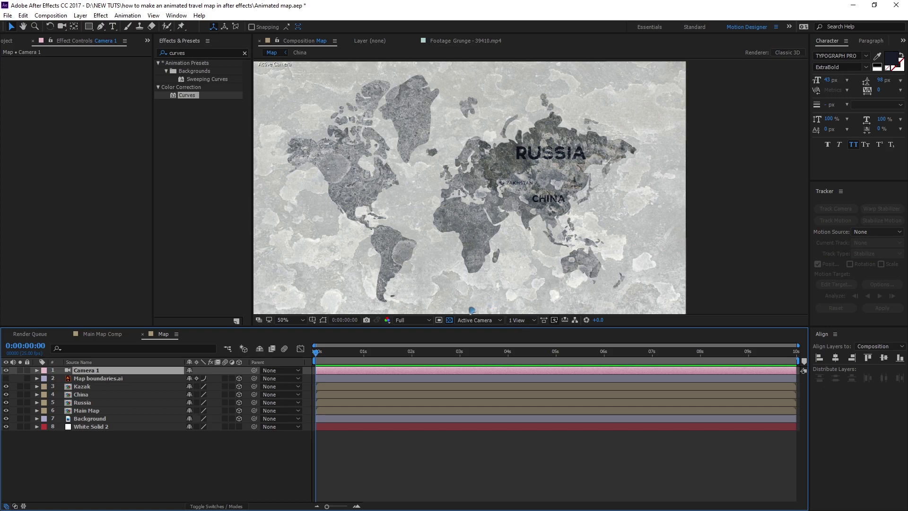
# - Add a 3D null object and parent Camera 1 to it
pyautogui.click(80, 16)
pyautogui.moveTo(142, 27)
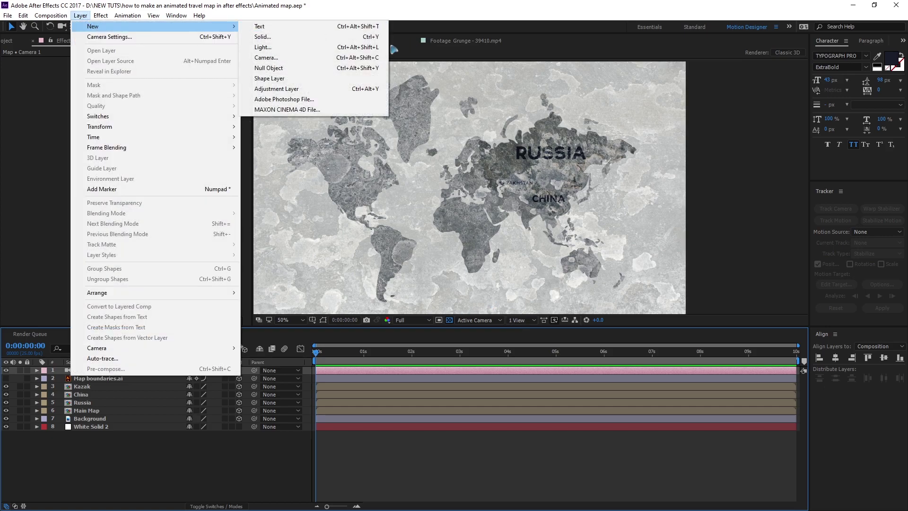
pyautogui.click(310, 68)
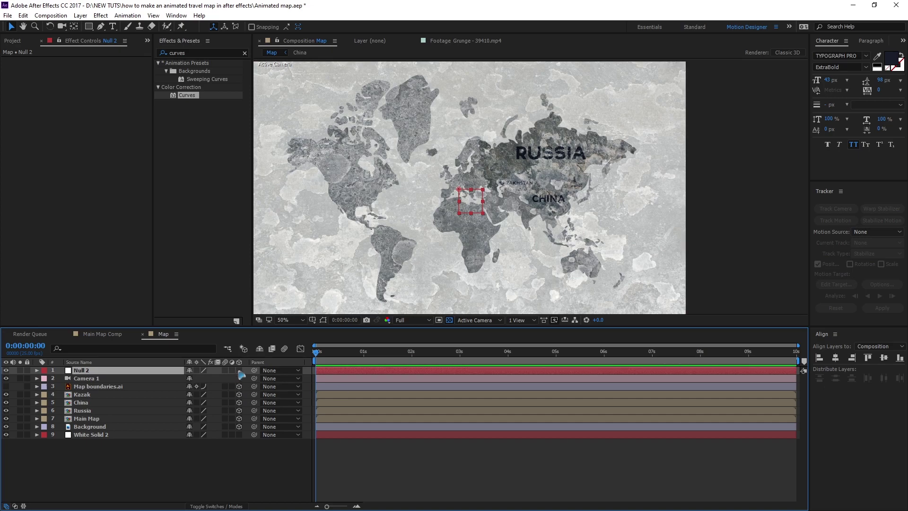
pyautogui.click(121, 378)
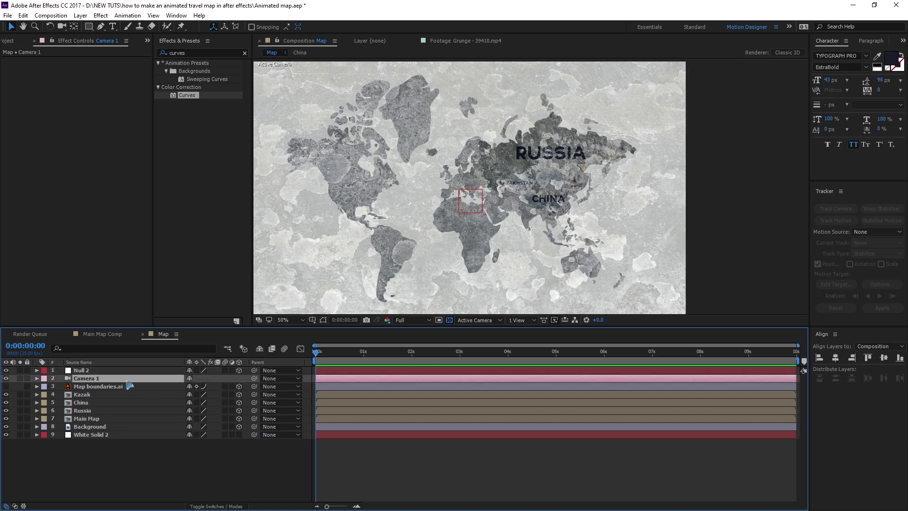
pyautogui.moveTo(254, 379); pyautogui.dragTo(98, 374)
pyautogui.click(98, 373)
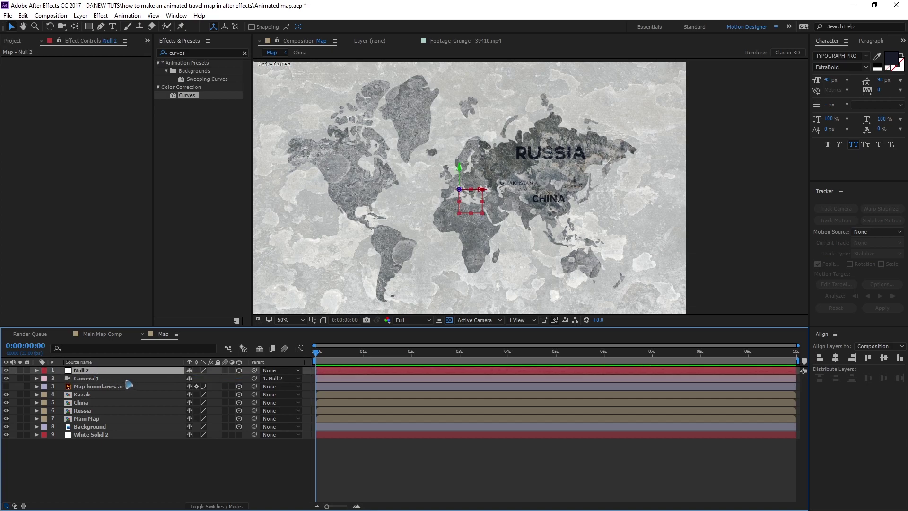
# - Move Camera 1 in and tilt it so Russia, Kazakhstan and China fill the frame at an angle
pyautogui.click(103, 380)
pyautogui.press('c')
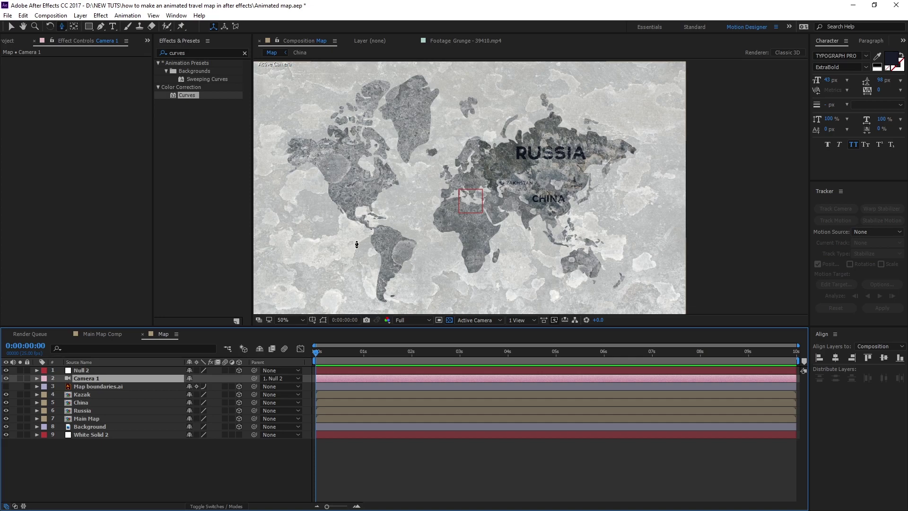
pyautogui.moveTo(306, 234); pyautogui.dragTo(559, 185)
pyautogui.scroll(5, 558, 180)
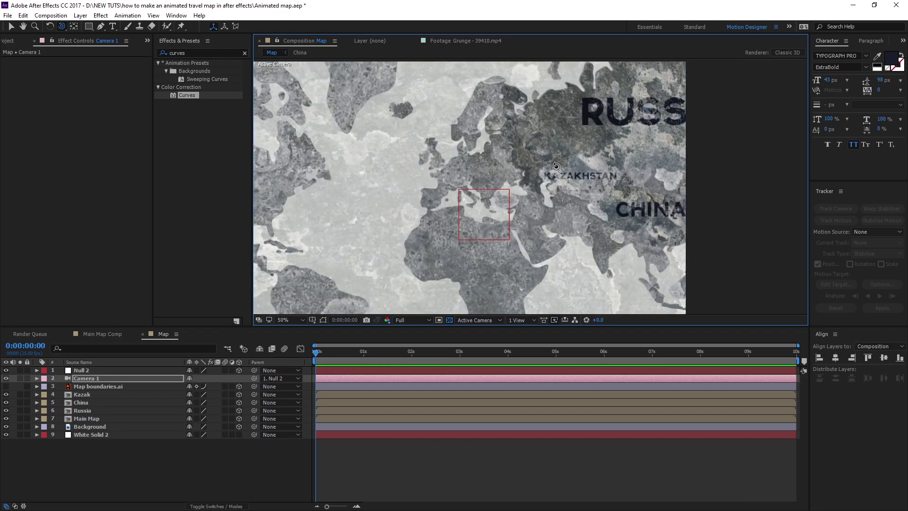
pyautogui.moveTo(587, 194); pyautogui.dragTo(516, 83)
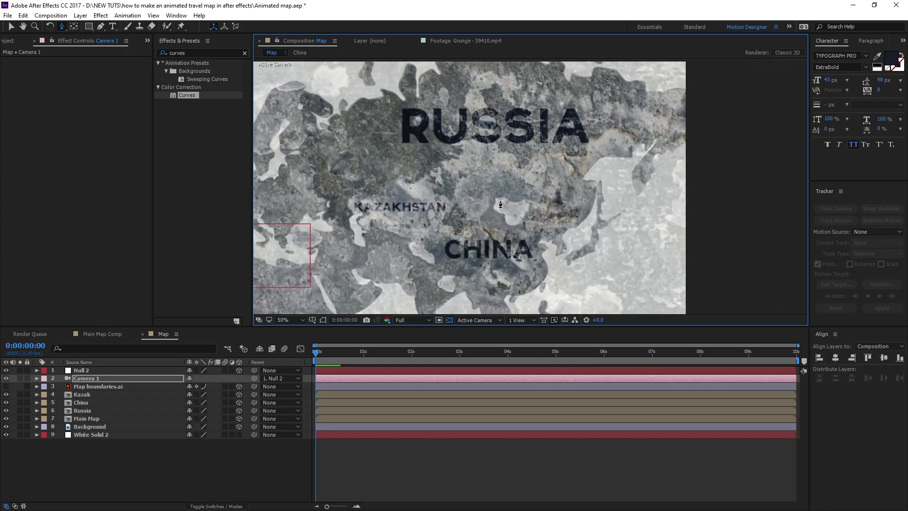
pyautogui.moveTo(495, 216); pyautogui.dragTo(508, 142)
pyautogui.moveTo(500, 212); pyautogui.dragTo(501, 171)
pyautogui.press('space')
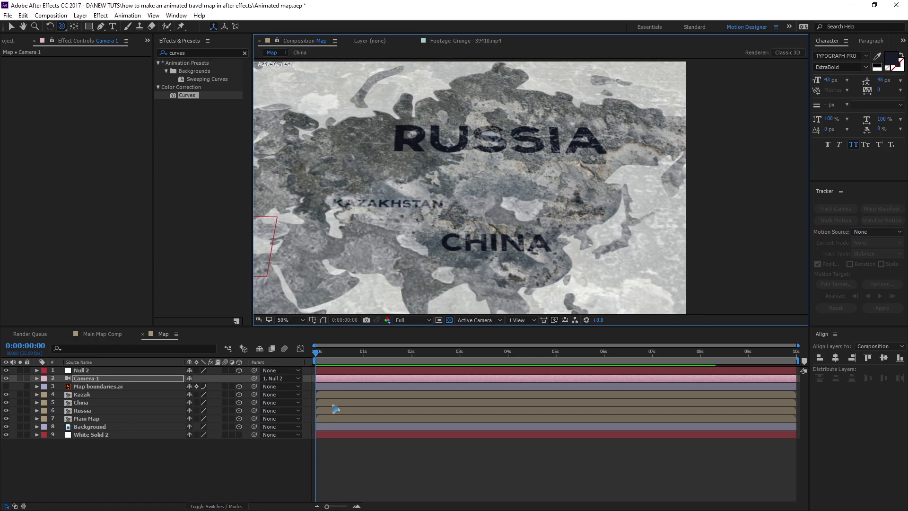
# - Set keyframes for Camera 1's Point of Interest and Position at 0:00:00:00
pyautogui.click(164, 378)
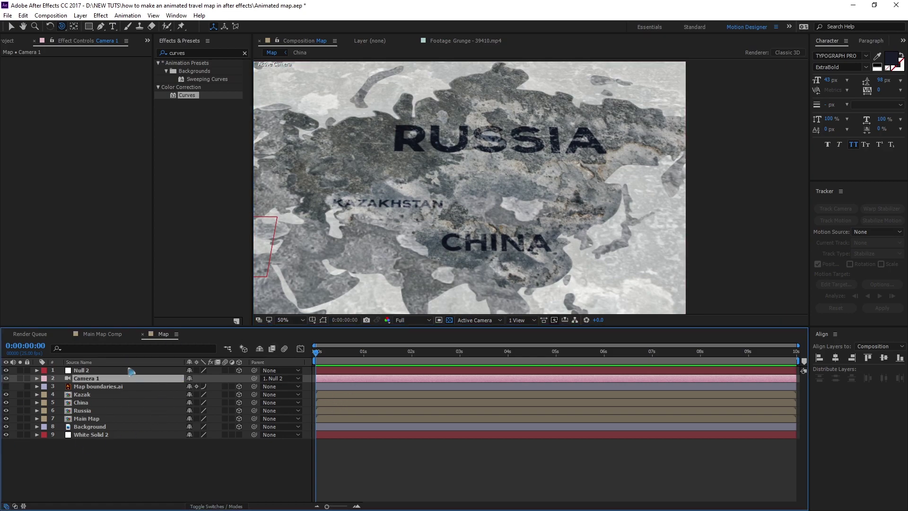
pyautogui.press('p')
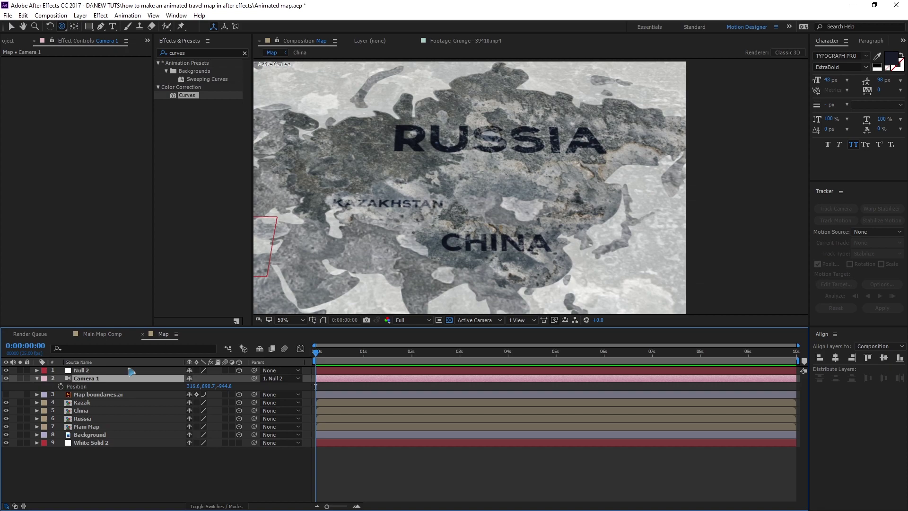
pyautogui.hotkey('shift', 'a')
pyautogui.click(61, 386)
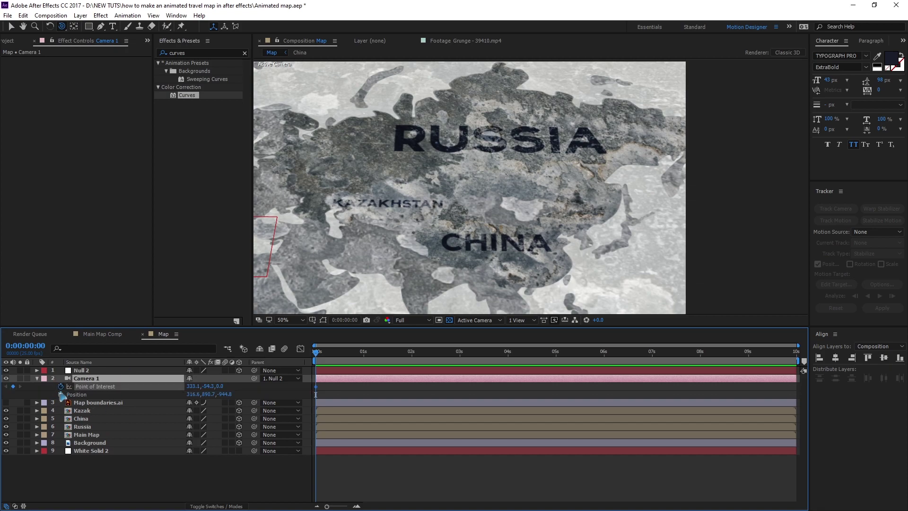
pyautogui.click(61, 394)
# - Set Position and Orientation keyframes on the null at 0:00:00:00 and show only its keyframed properties
pyautogui.click(91, 370)
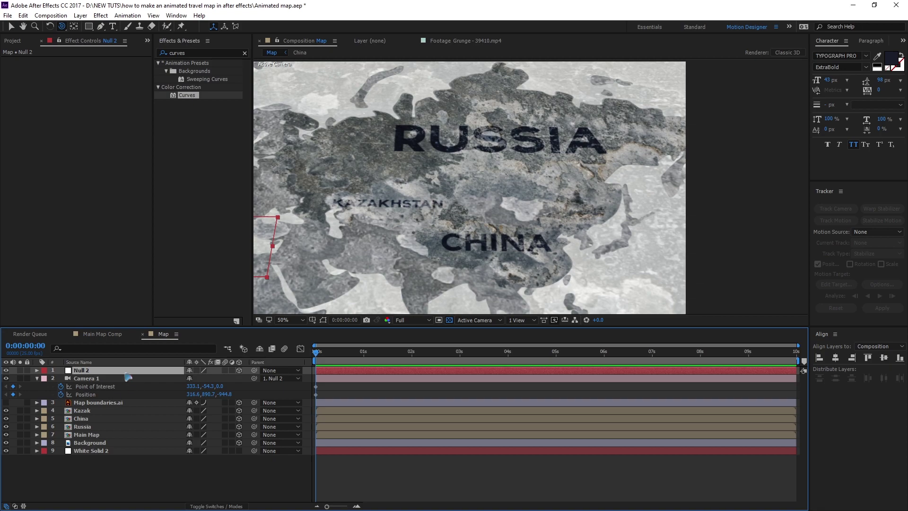
pyautogui.press('p')
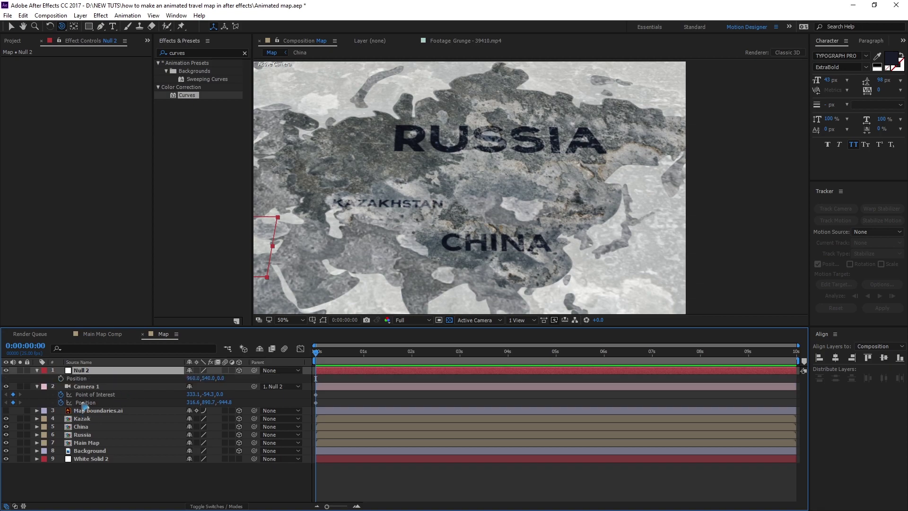
pyautogui.hotkey('shift', 'r')
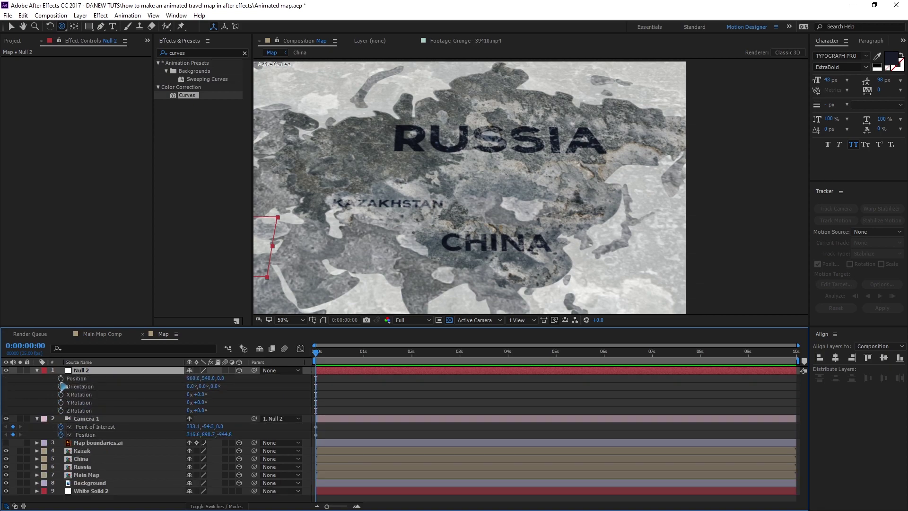
pyautogui.click(61, 378)
pyautogui.click(60, 387)
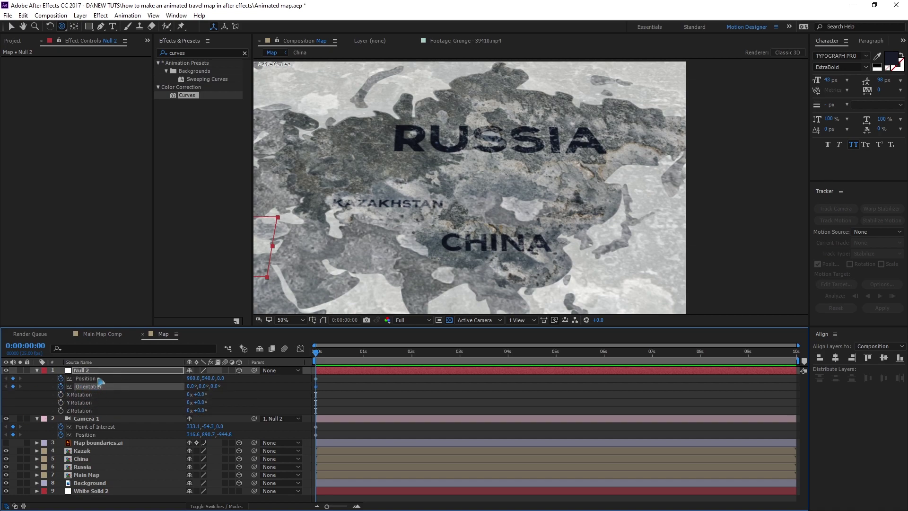
pyautogui.press('u')
pyautogui.press('u')
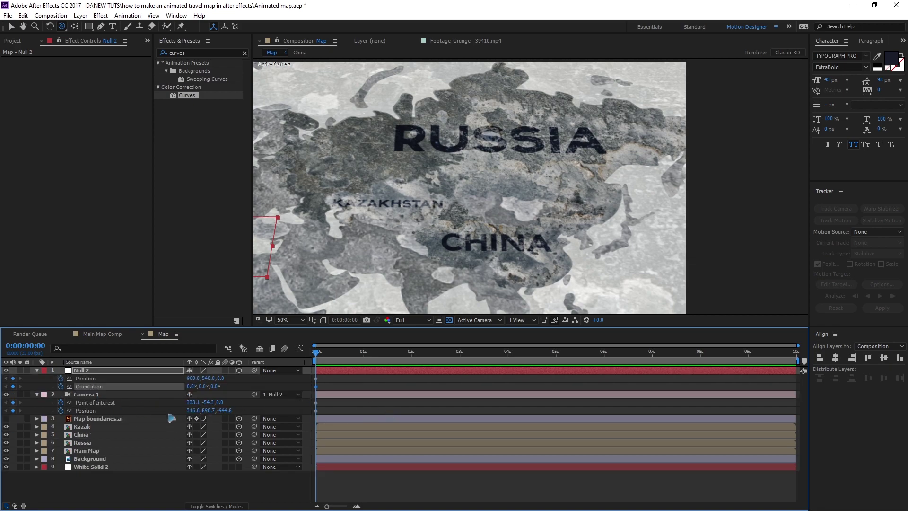
# - Reframe Camera 1 at 0:00:09:00 for the end of the move and set the null's Z orientation to 338°
pyautogui.moveTo(478, 240); pyautogui.dragTo(480, 231)
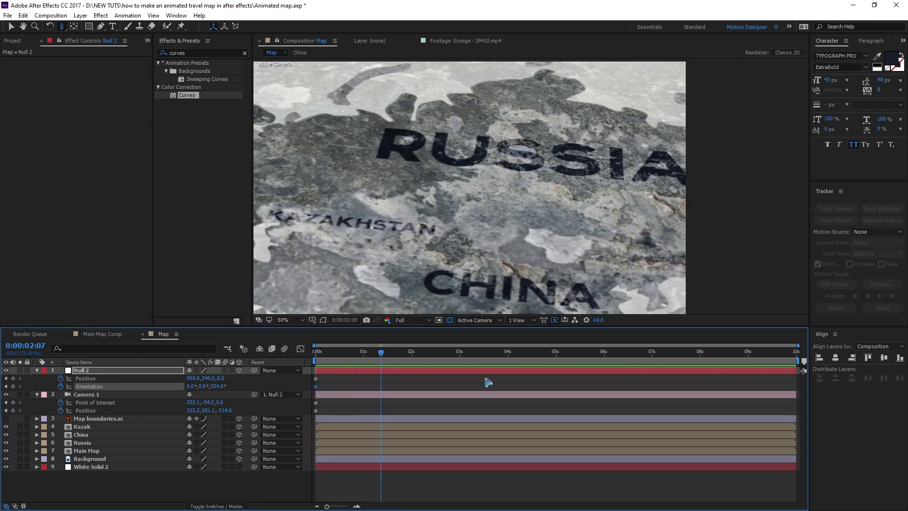
pyautogui.moveTo(488, 382); pyautogui.dragTo(752, 401)
pyautogui.moveTo(511, 213); pyautogui.dragTo(514, 269)
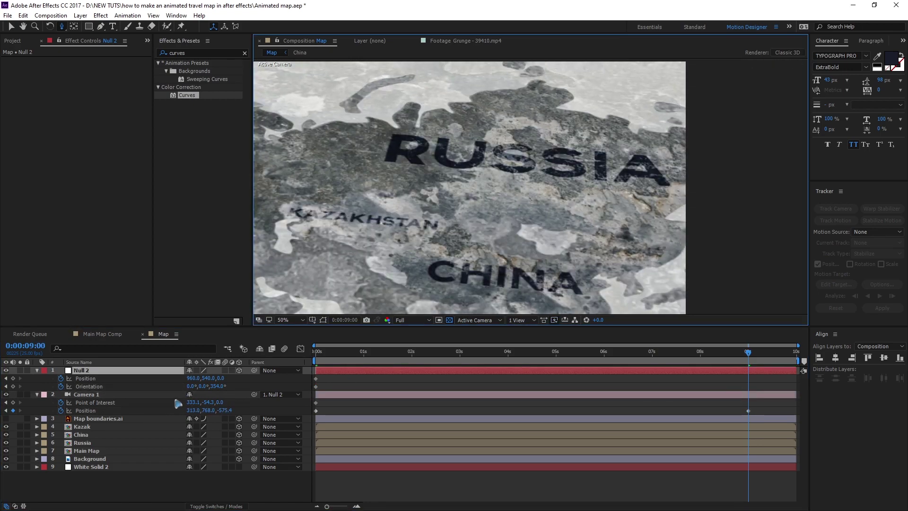
pyautogui.moveTo(219, 386)
pyautogui.mouseDown()
pyautogui.moveTo(228, 387)
pyautogui.moveTo(218, 394)
pyautogui.mouseUp()
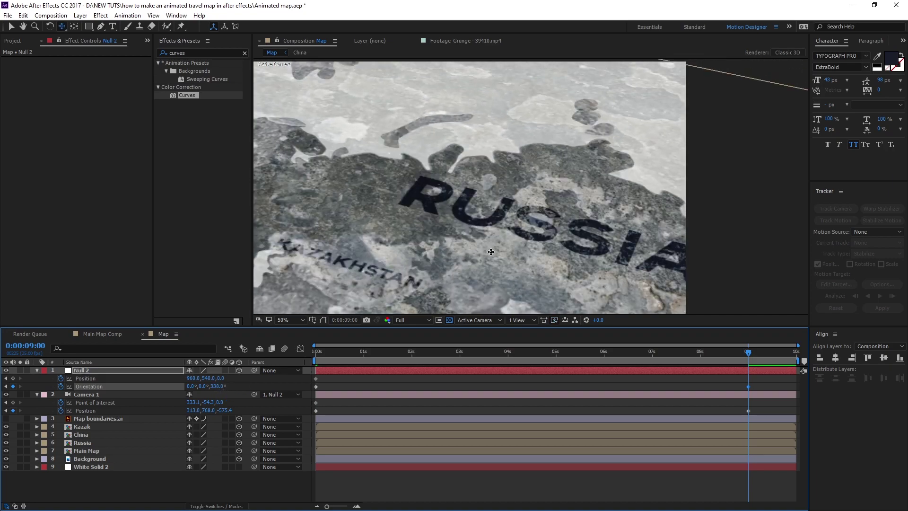
# - Pan and tilt Camera 1 at 0:00:09:00 until Russia, Kazakhstan and China fill the frame, and preview the camera move
pyautogui.moveTo(491, 246); pyautogui.dragTo(476, 183)
pyautogui.press('c')
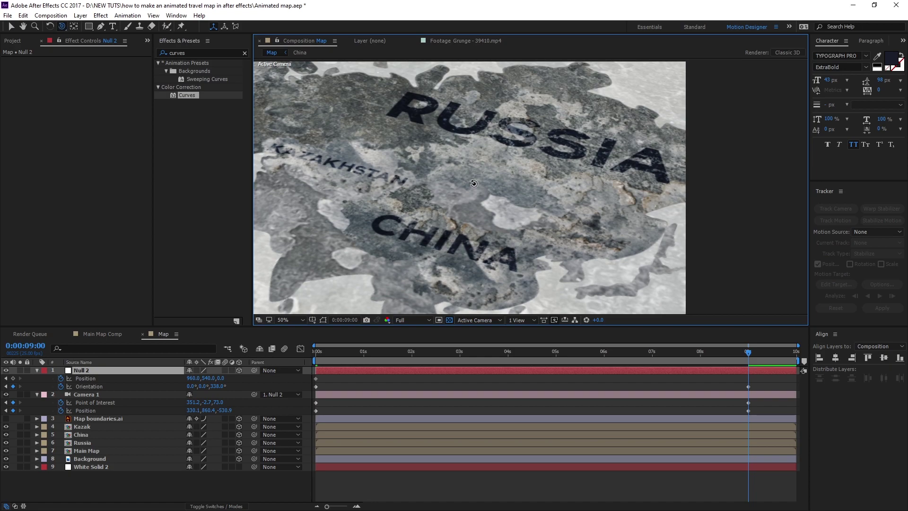
pyautogui.press('space')
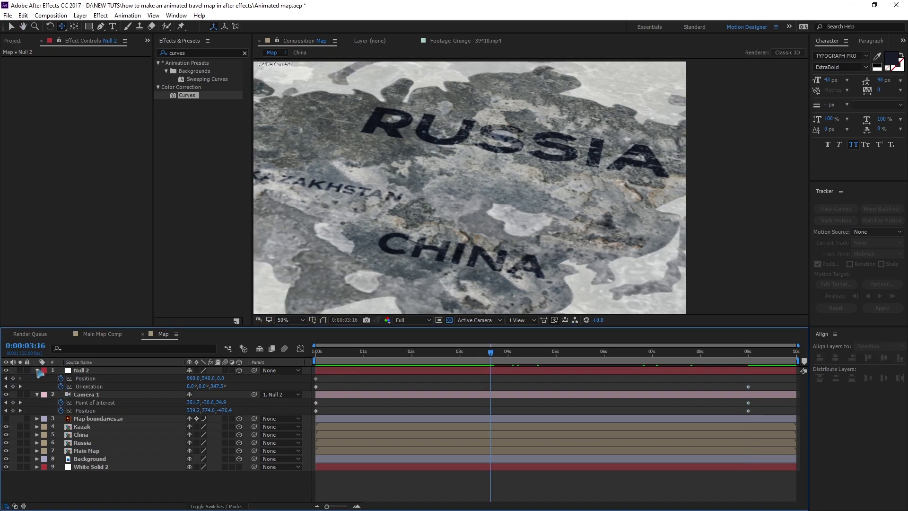
# - Collapse the null's and camera's properties and make the Map boundaries.ai layer visible
pyautogui.click(37, 371)
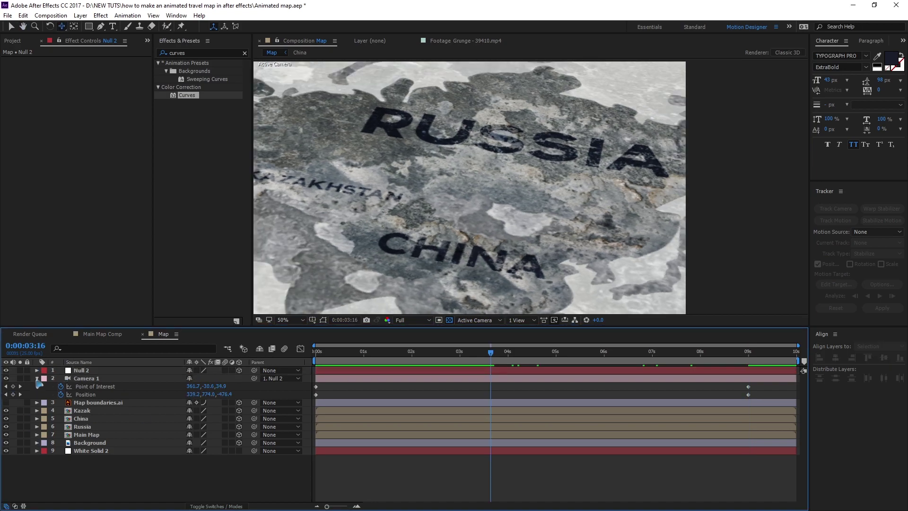
pyautogui.click(37, 378)
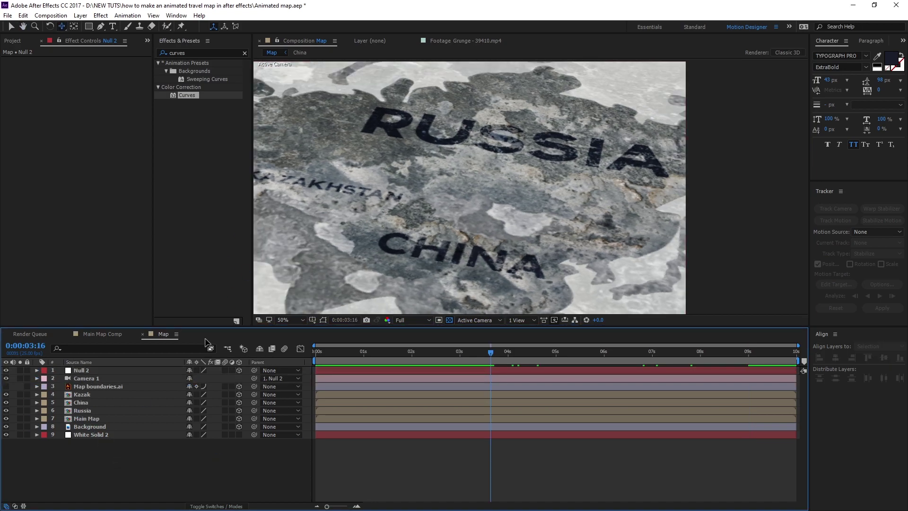
pyautogui.click(110, 387)
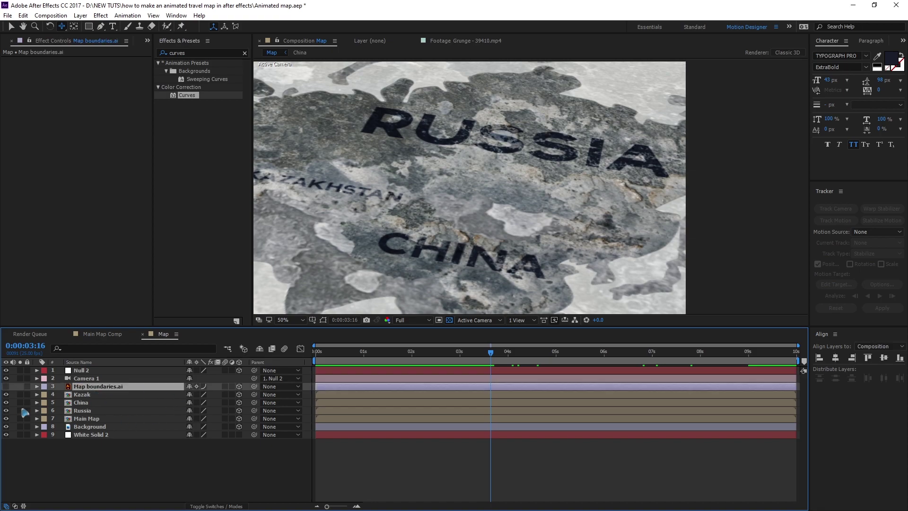
pyautogui.click(6, 386)
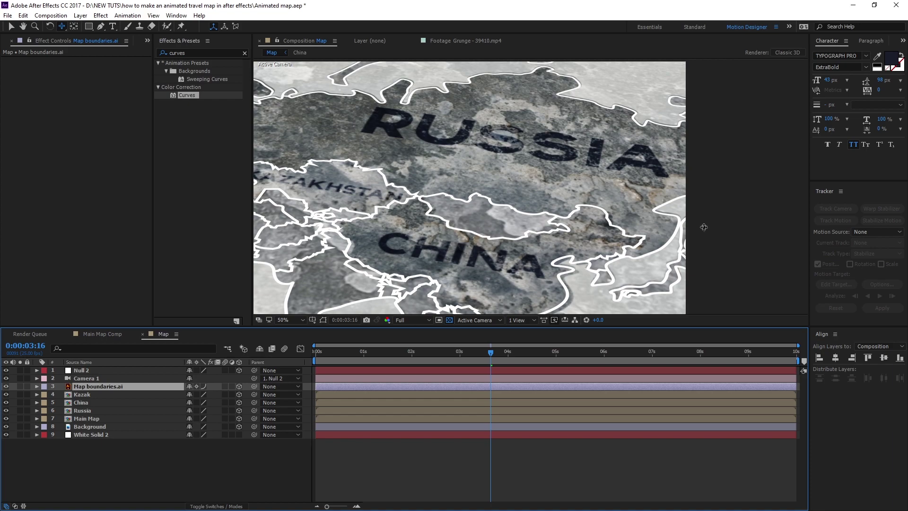
# - Apply the Fill effect to Map boundaries.ai and sample its colour from the dark RUSSIA lettering
pyautogui.click(198, 54)
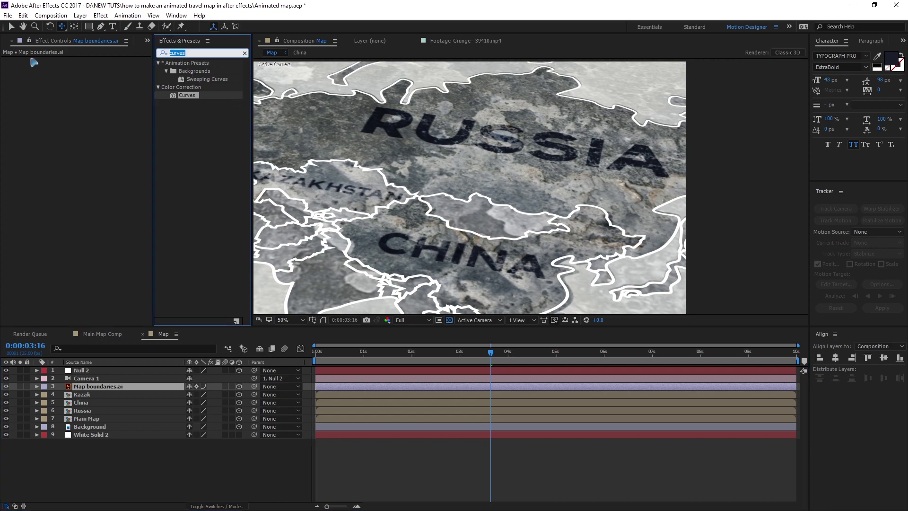
pyautogui.write('fill')
pyautogui.moveTo(181, 116); pyautogui.dragTo(116, 387)
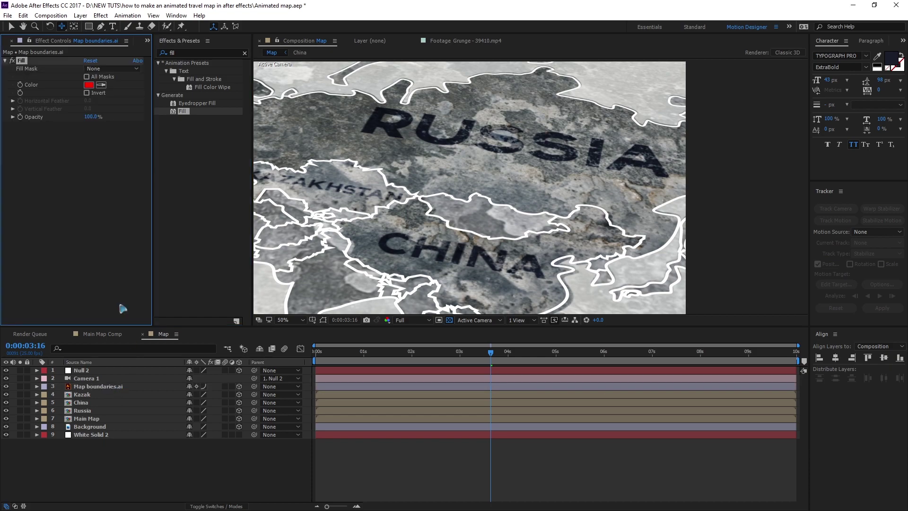
pyautogui.click(89, 85)
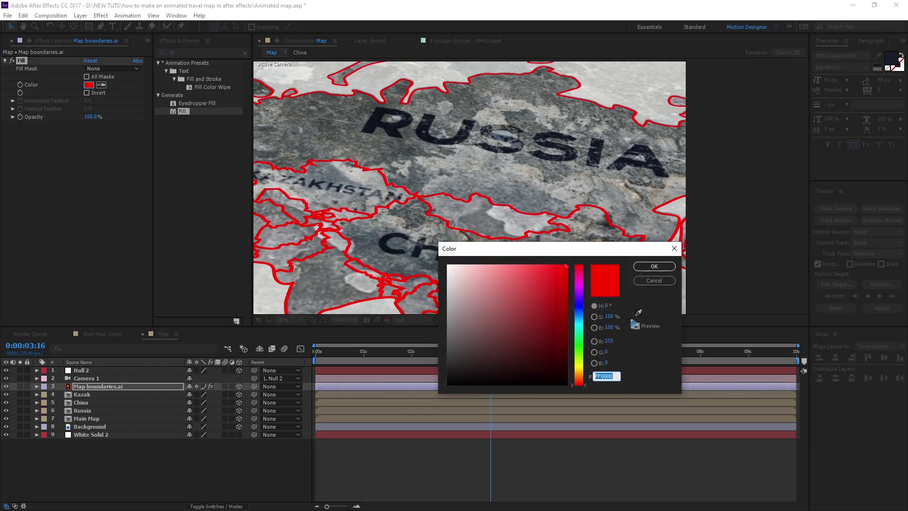
pyautogui.click(638, 313)
pyautogui.click(372, 123)
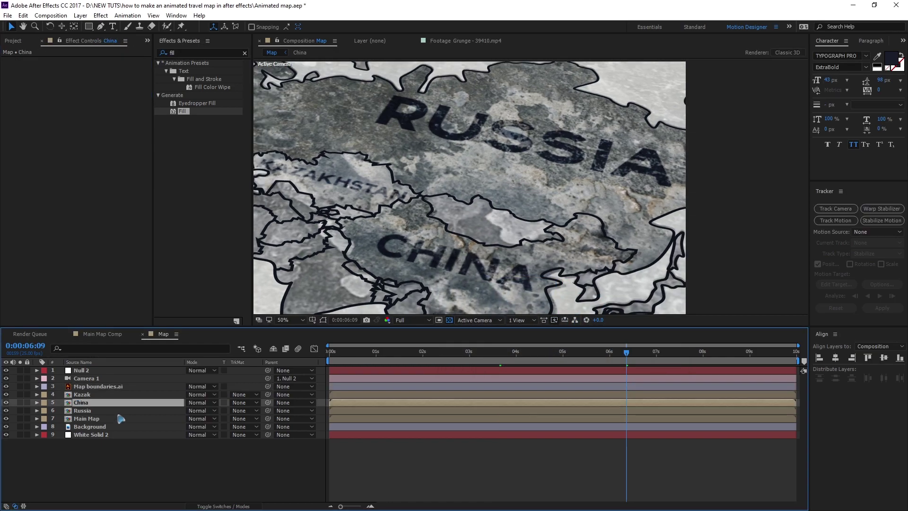
# - Apply the Drop Shadow effect to the Russia layer
pyautogui.click(118, 418)
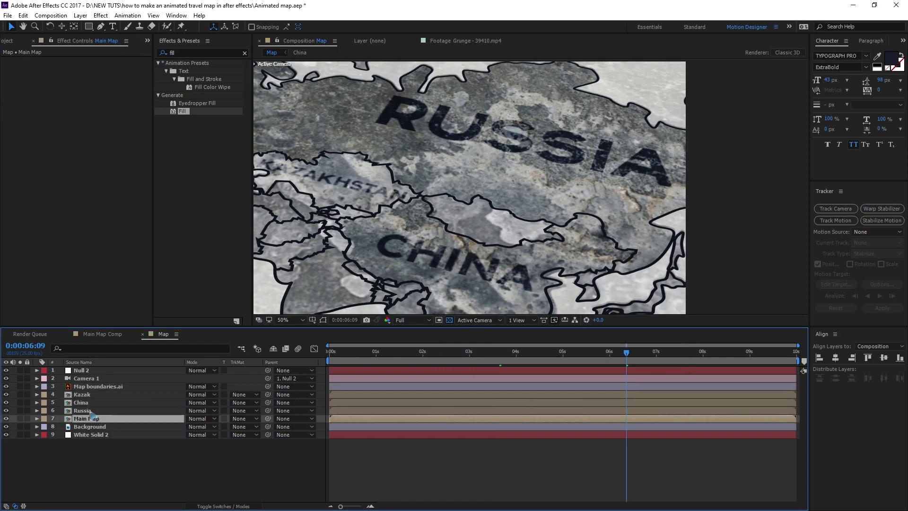
pyautogui.click(115, 410)
pyautogui.click(206, 53)
pyautogui.write('drop')
pyautogui.moveTo(194, 151); pyautogui.dragTo(108, 412)
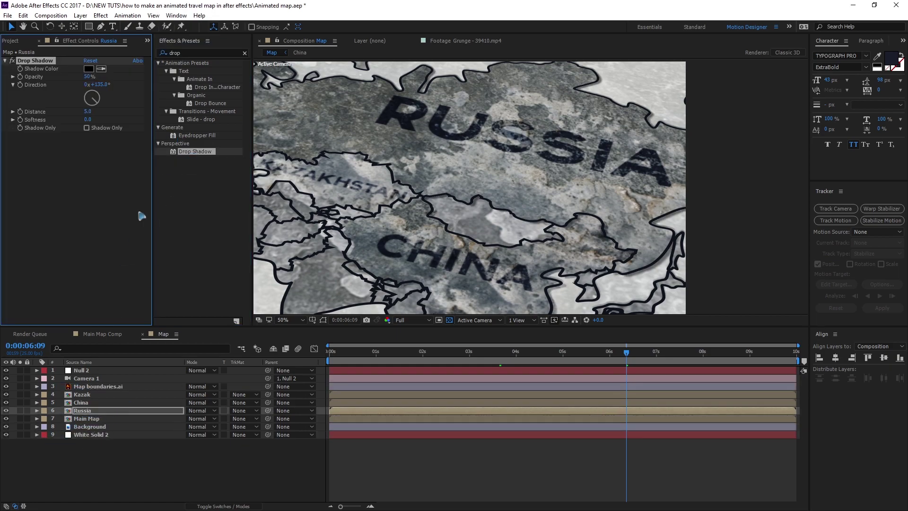
# - Set Russia's drop shadow to 100% opacity, direction 2x+203° and distance 10
pyautogui.moveTo(120, 81)
pyautogui.mouseDown()
pyautogui.moveTo(144, 88)
pyautogui.moveTo(111, 83)
pyautogui.mouseUp()
pyautogui.moveTo(90, 112); pyautogui.dragTo(201, 87)
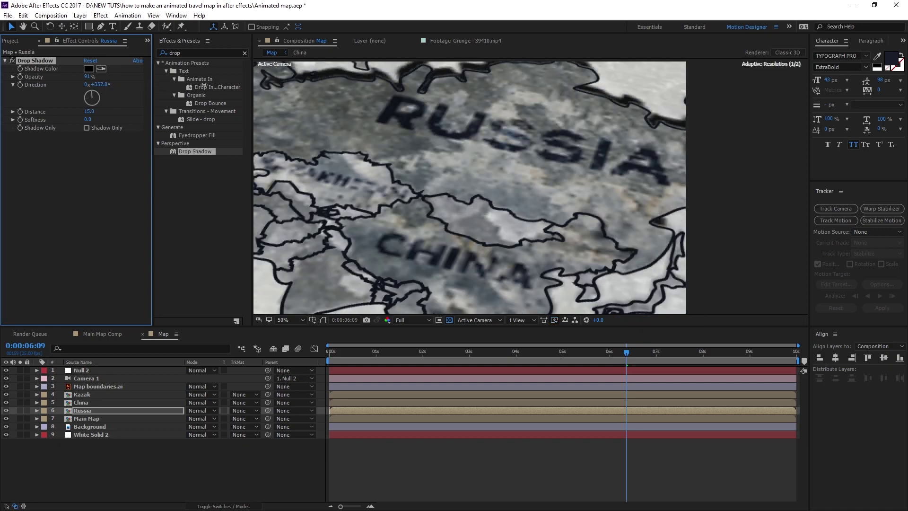
pyautogui.click(90, 111)
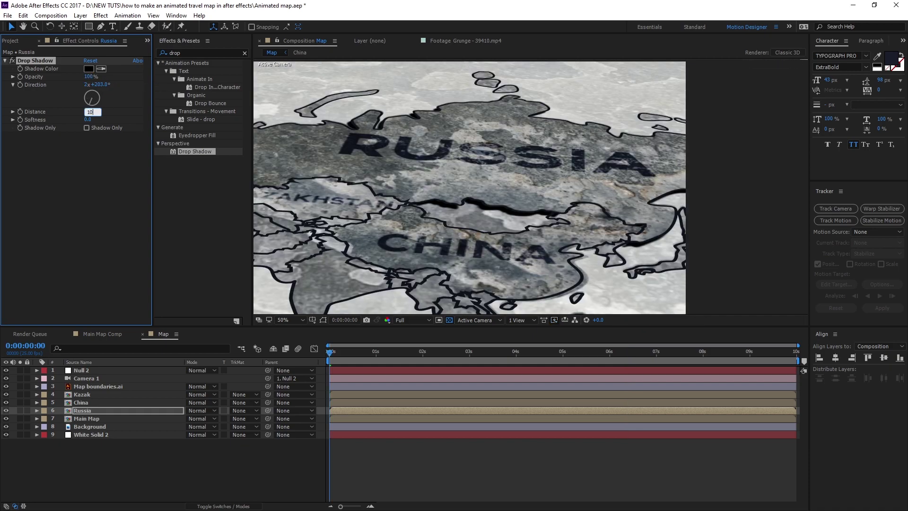
pyautogui.write('10')
pyautogui.press('Return')
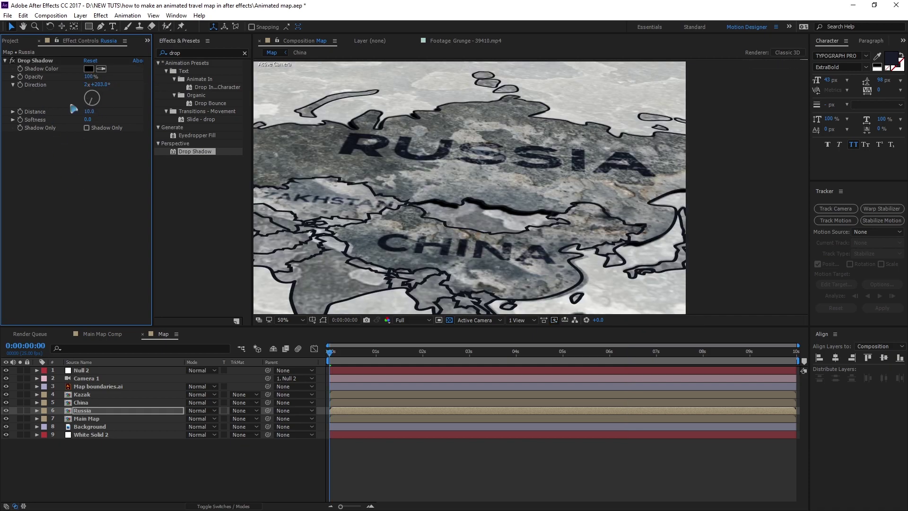
# - Copy Russia's drop shadow onto the China and Kazak layers
pyautogui.click(90, 402)
pyautogui.keyDown('ctrl'); pyautogui.click(95, 395); pyautogui.keyUp('ctrl')
pyautogui.hotkey('ctrl', 'v')
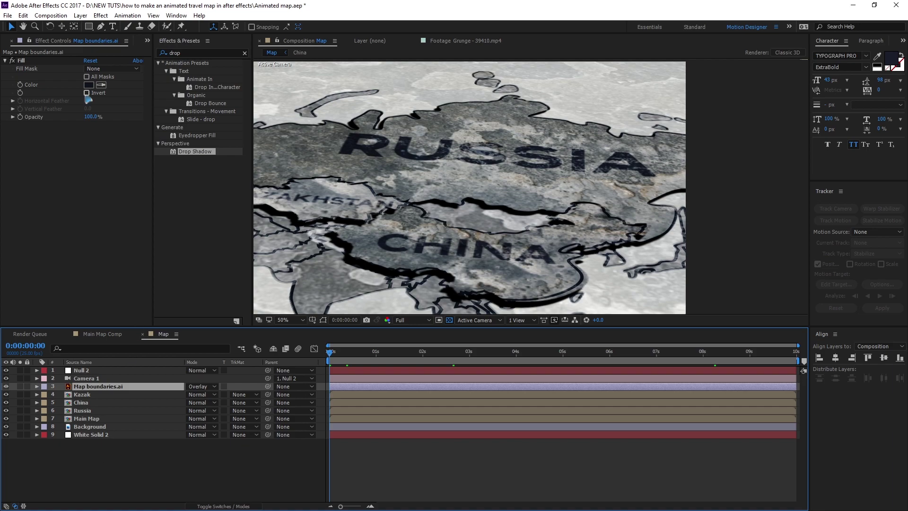
# - Add Grunge - 39411.mp4 from the INKS folder to the Map composition directly above the Main Map layer
pyautogui.moveTo(157, 85); pyautogui.dragTo(175, 86)
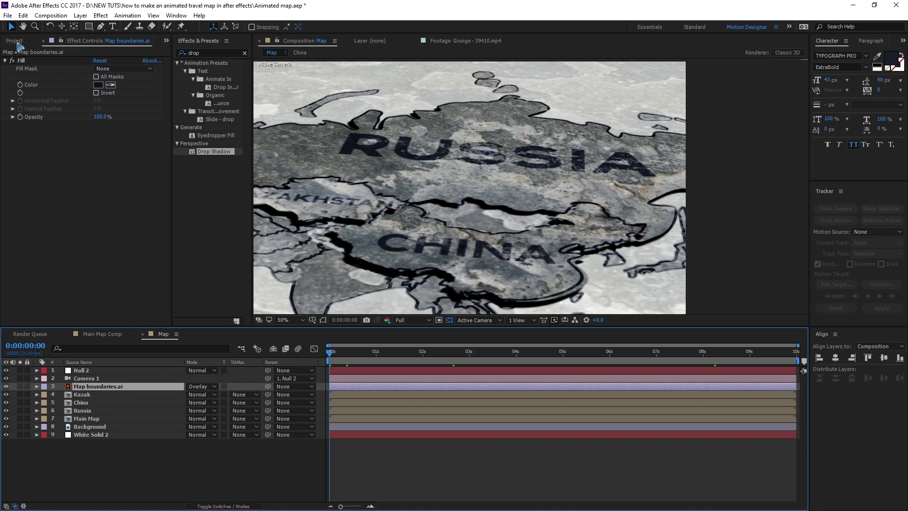
pyautogui.click(17, 43)
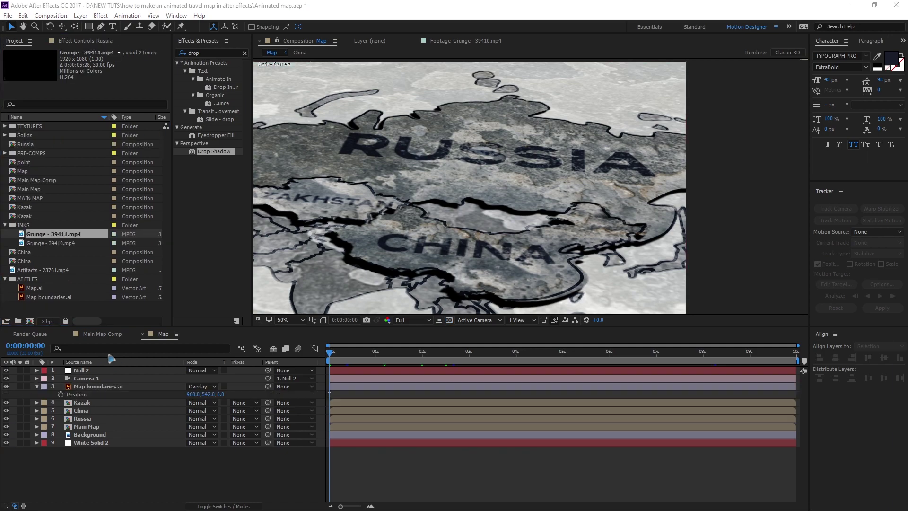
pyautogui.click(147, 478)
pyautogui.click(60, 243)
pyautogui.click(73, 235)
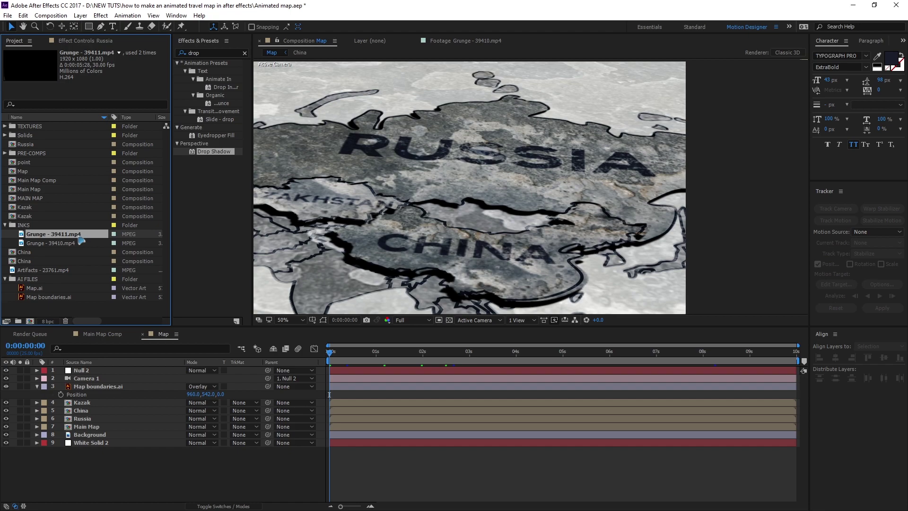
pyautogui.moveTo(82, 240); pyautogui.dragTo(129, 423)
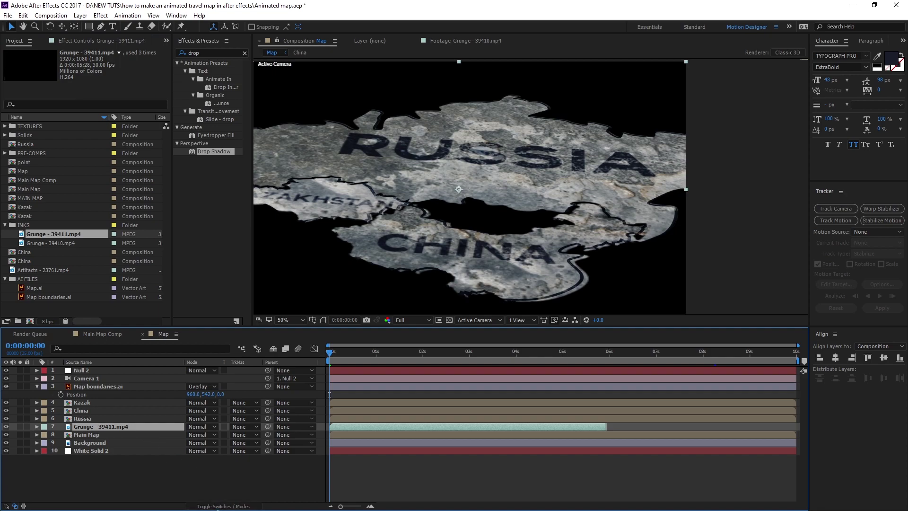
# - Make the Grunge - 39411.mp4 layer 3D and hide the Map boundaries.ai layer
pyautogui.click(223, 506)
pyautogui.click(239, 427)
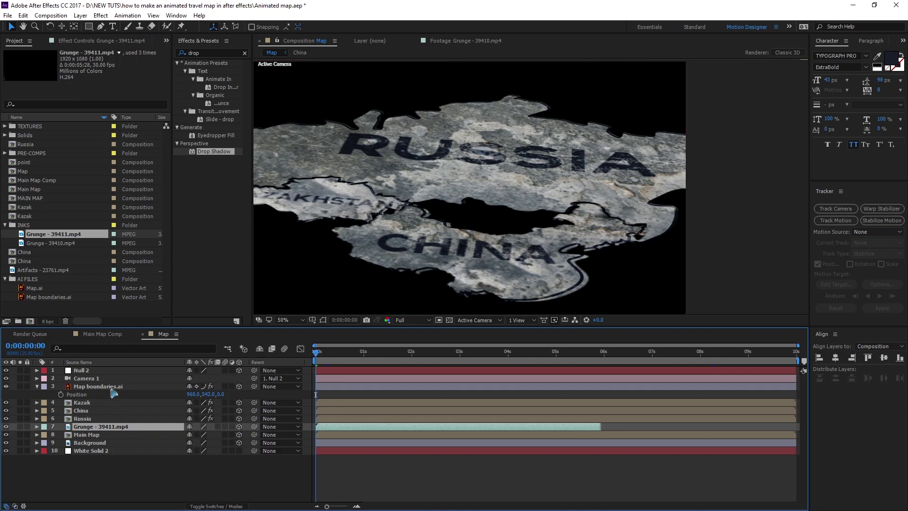
pyautogui.click(77, 389)
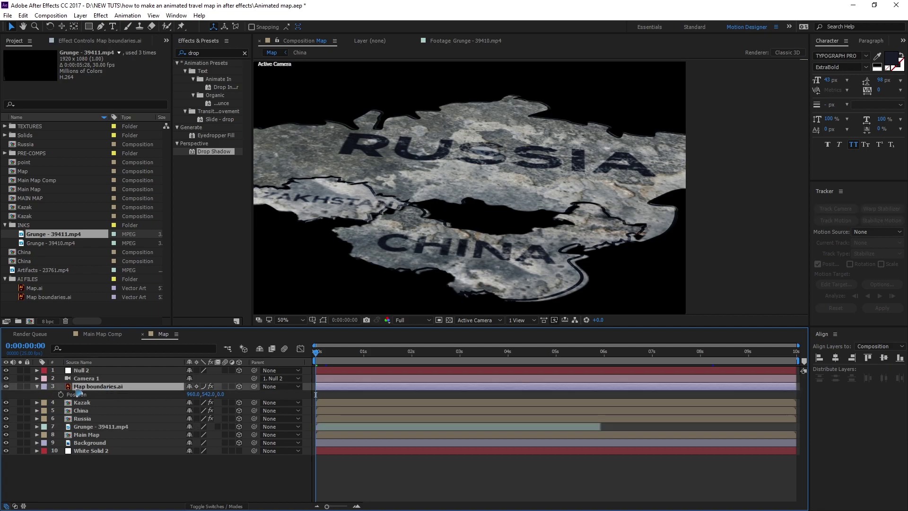
pyautogui.click(6, 386)
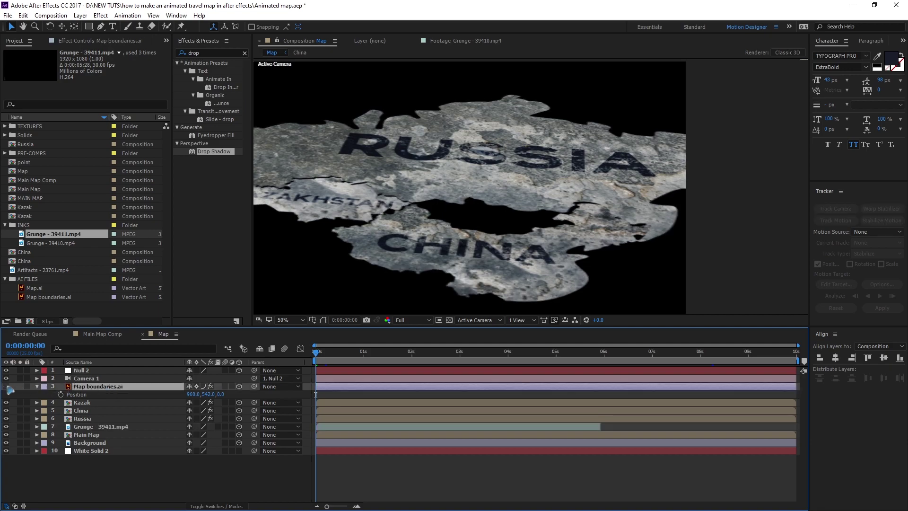
# - Set the Main Map layer's track matte to Luma Matte "Grunge - 39411.mp4" and preview the reveal
pyautogui.click(90, 435)
pyautogui.click(216, 506)
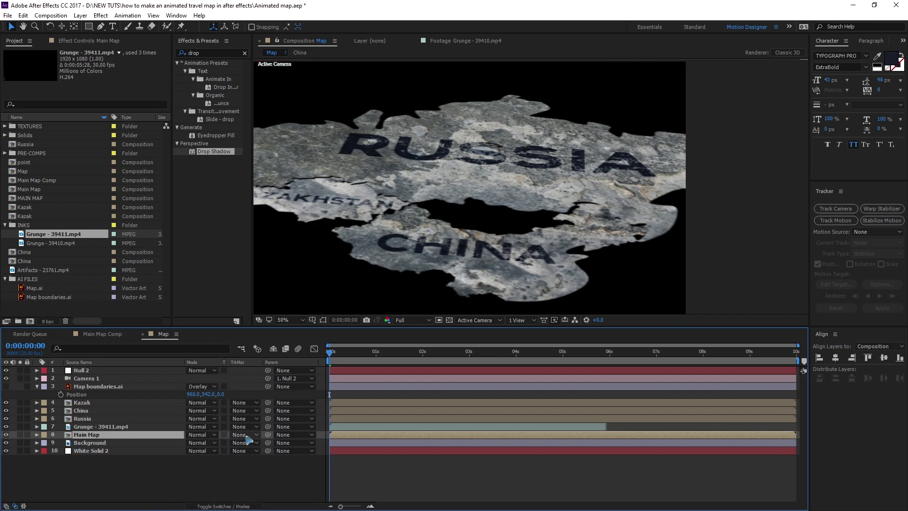
pyautogui.click(254, 435)
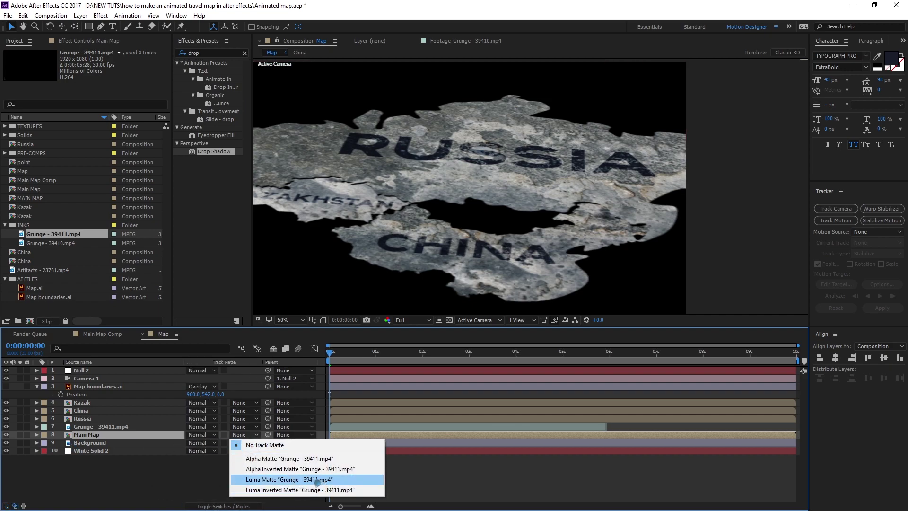
pyautogui.click(318, 479)
pyautogui.press('space')
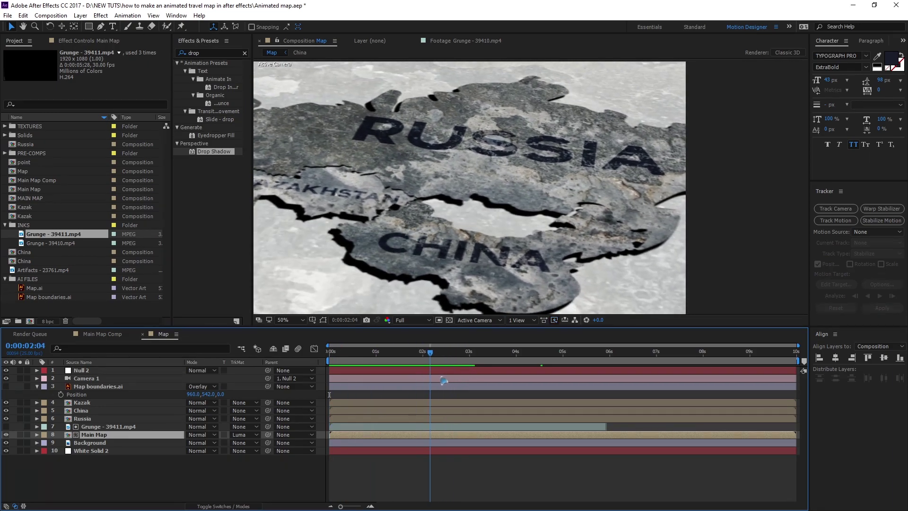
pyautogui.moveTo(480, 378); pyautogui.dragTo(425, 388)
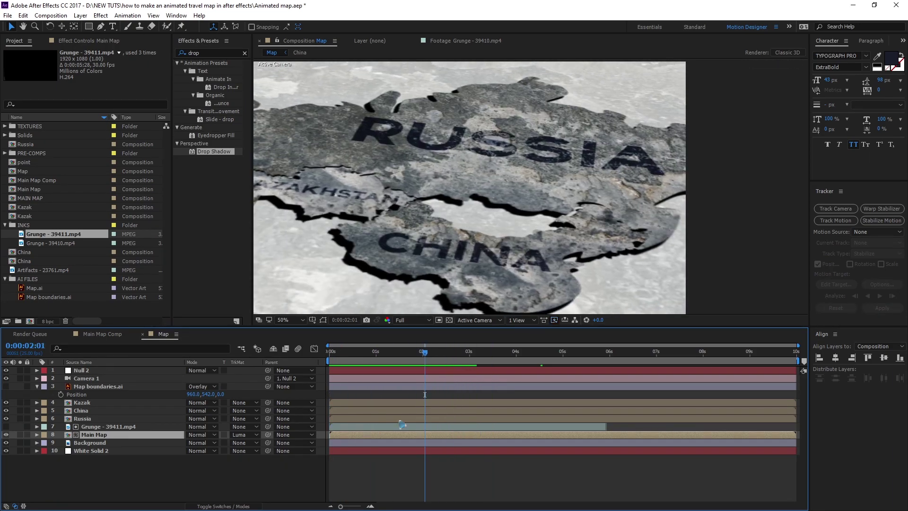
# - Enable time remapping on the Grunge - 39411.mp4 layer and add a Time Remap keyframe at 0:00:05:06
pyautogui.click(103, 428)
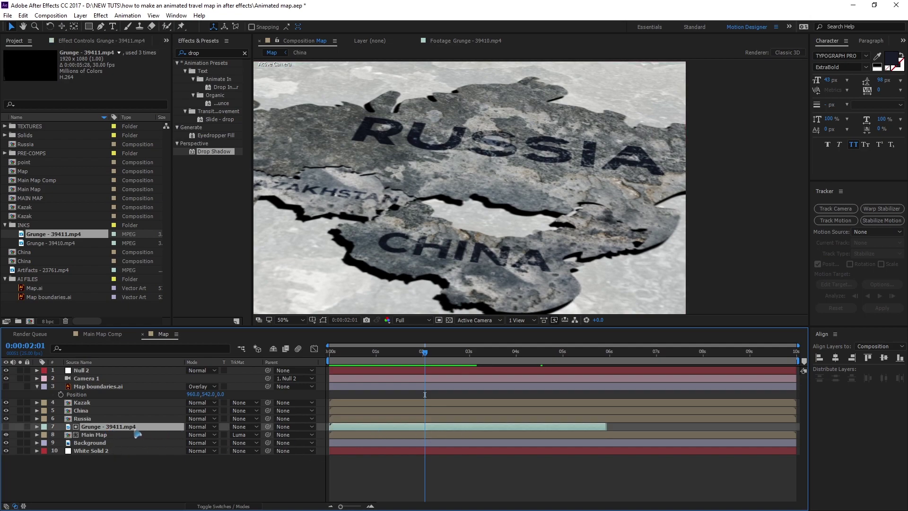
pyautogui.rightClick(437, 430)
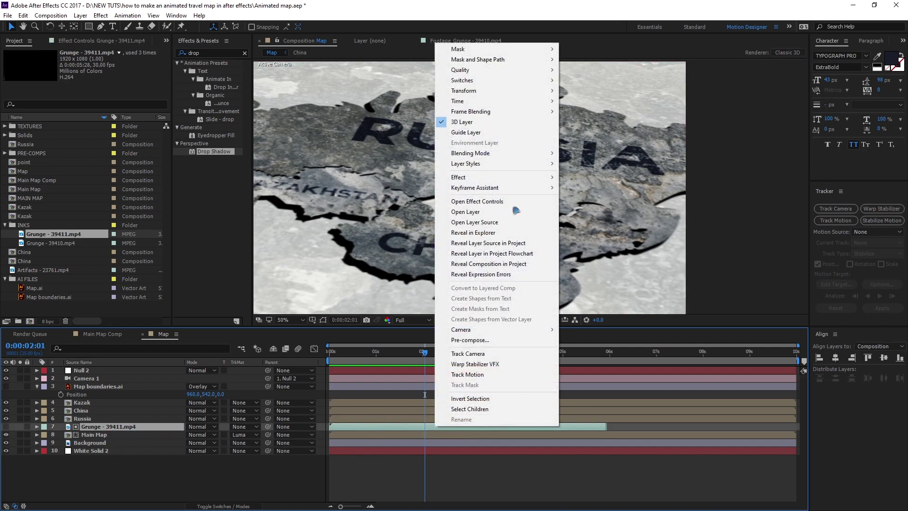
pyautogui.moveTo(504, 103)
pyautogui.click(629, 101)
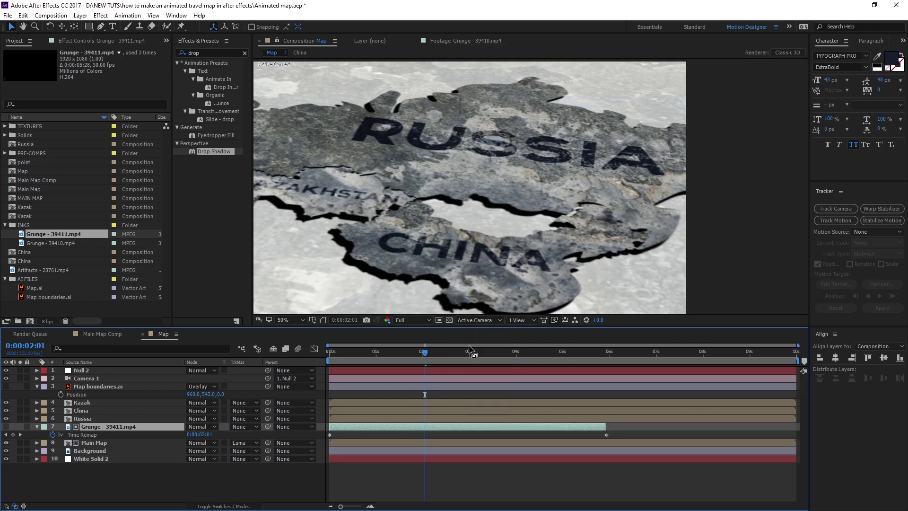
pyautogui.moveTo(427, 353); pyautogui.dragTo(575, 391)
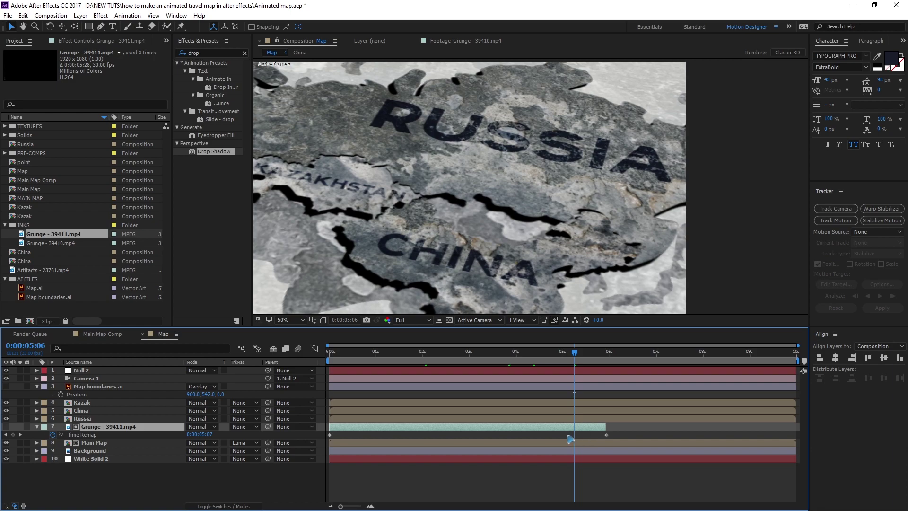
pyautogui.click(12, 434)
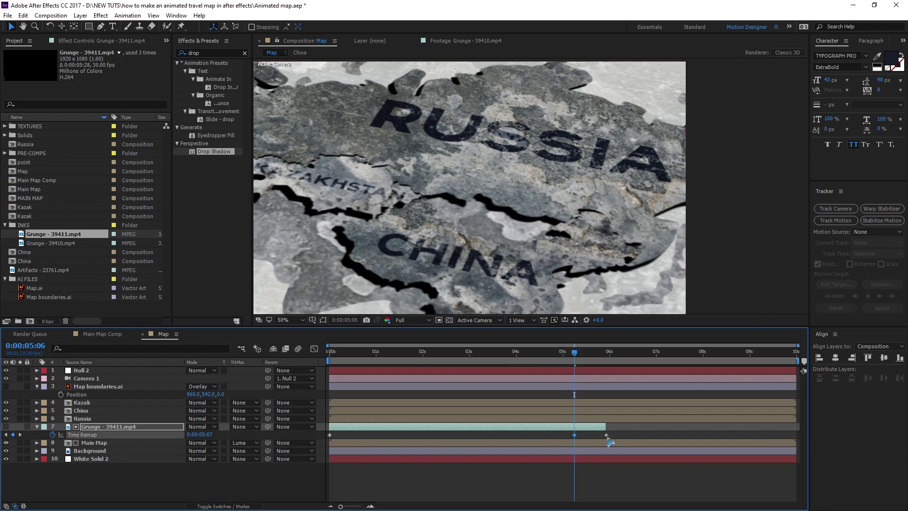
# - Delete the final Time Remap keyframe on Grunge - 39411.mp4, extend that layer to the composition's end, and collapse its properties
pyautogui.press('Delete')
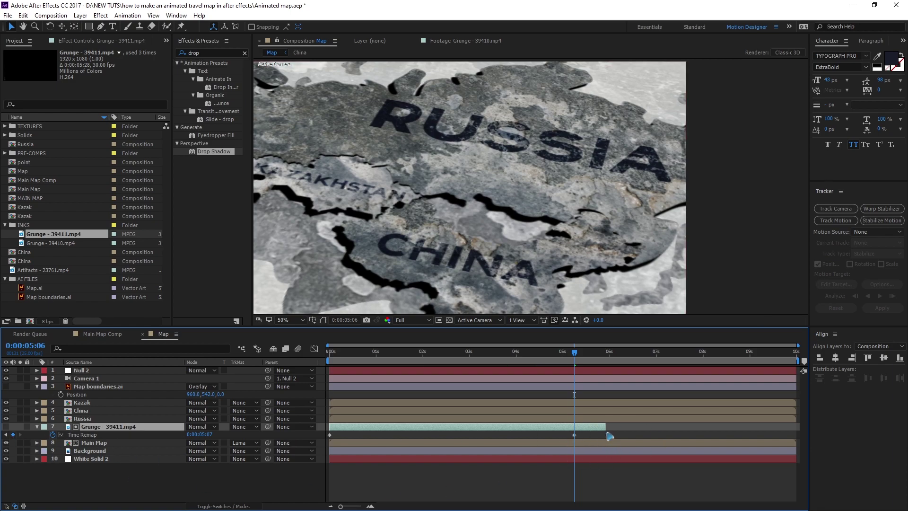
pyautogui.moveTo(605, 427); pyautogui.dragTo(798, 428)
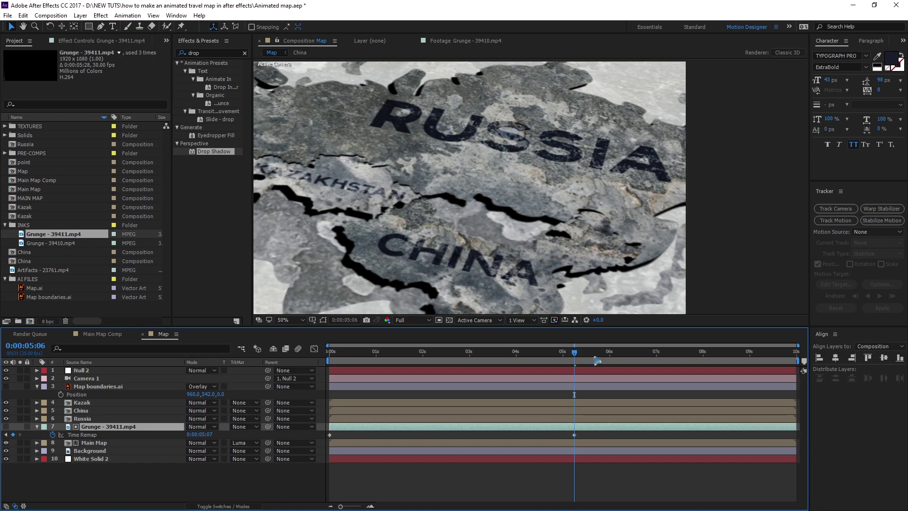
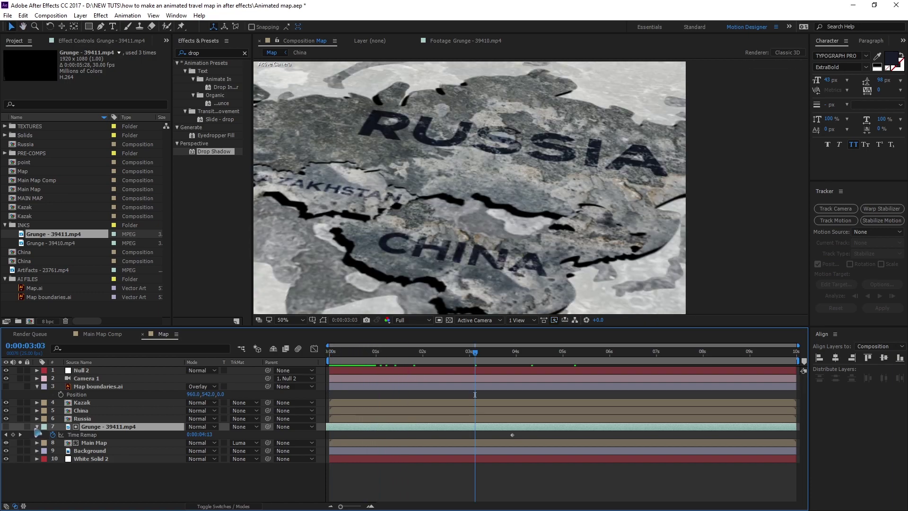
pyautogui.click(38, 426)
pyautogui.keyDown('ctrl'); pyautogui.click(103, 427); pyautogui.keyUp('ctrl')
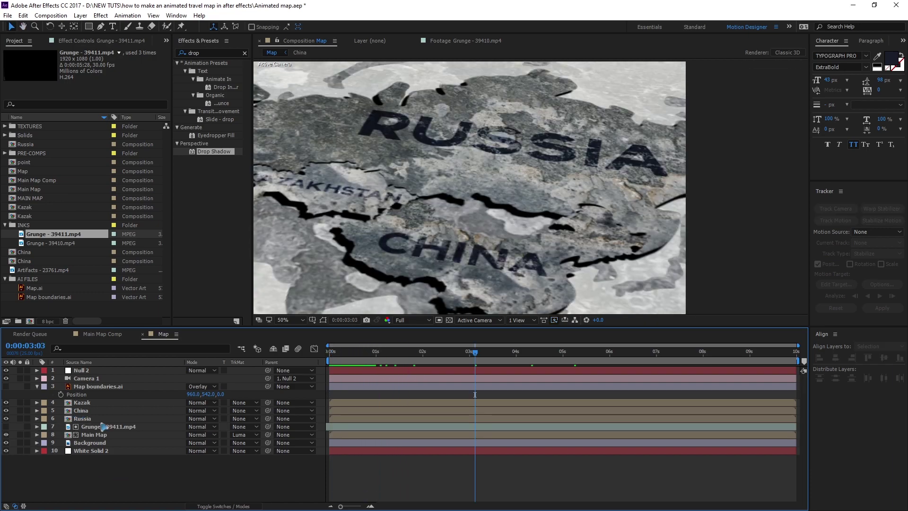
# - Add Grunge - 39410.mp4 from the INKS folder directly above the Russia layer and make it 3D
pyautogui.click(100, 421)
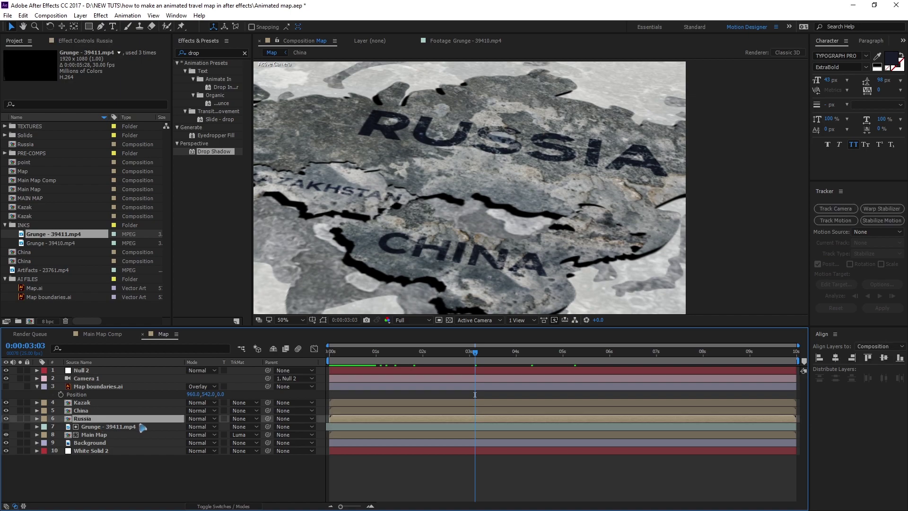
pyautogui.click(69, 243)
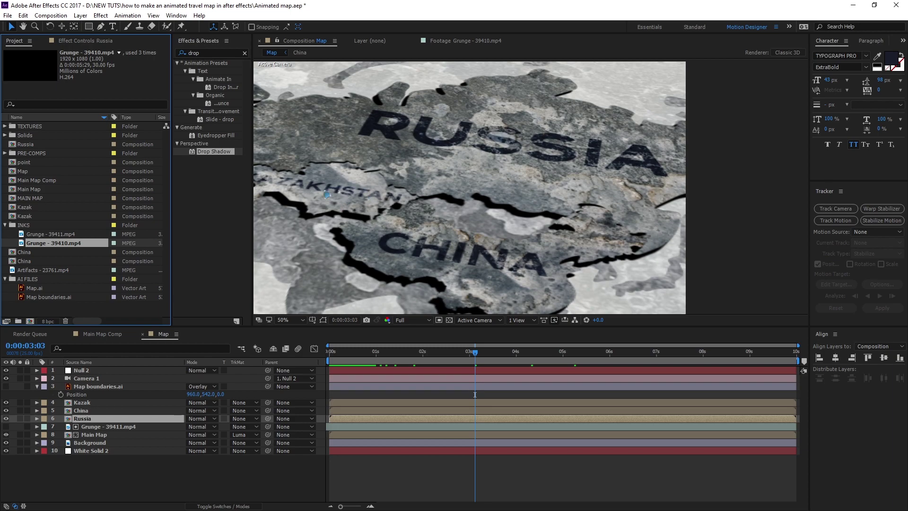
pyautogui.moveTo(68, 246); pyautogui.dragTo(157, 416)
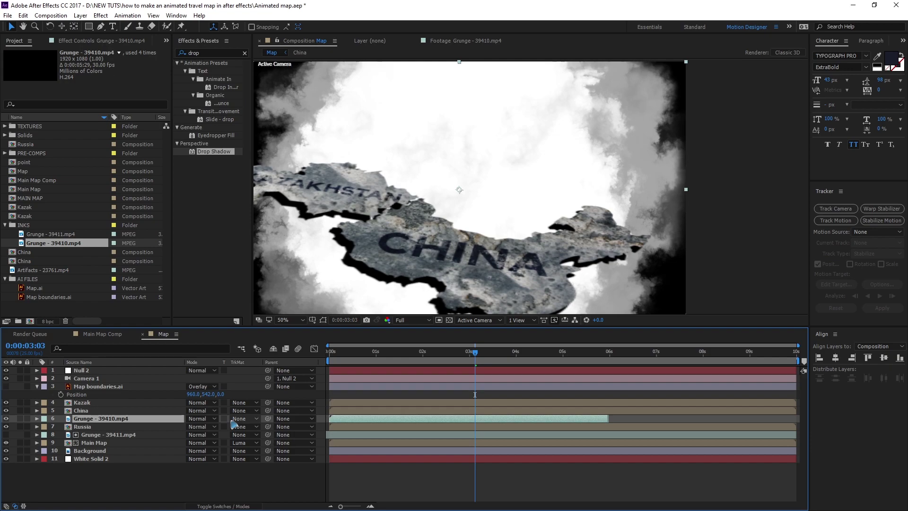
pyautogui.press('F4')
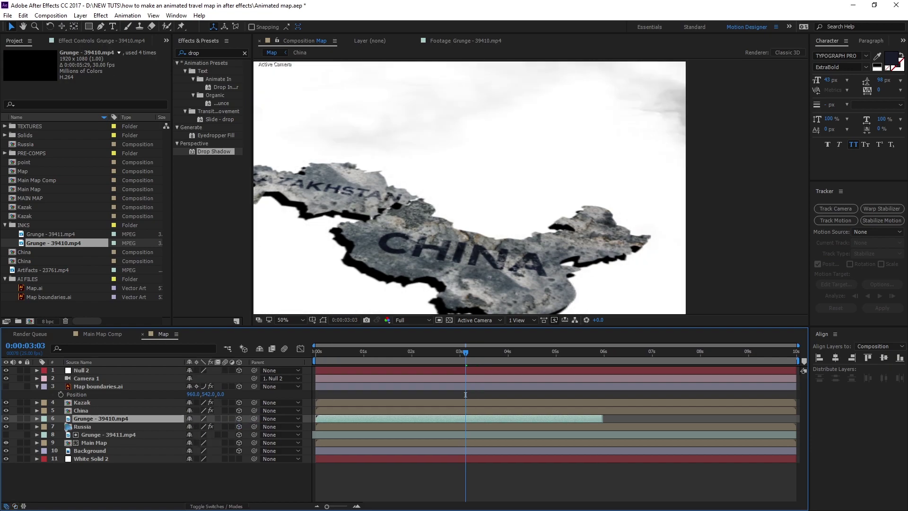
# - Set the Russia layer's track matte to Luma Matte "Grunge - 39410.mp4"
pyautogui.click(92, 427)
pyautogui.press('F4')
pyautogui.click(239, 427)
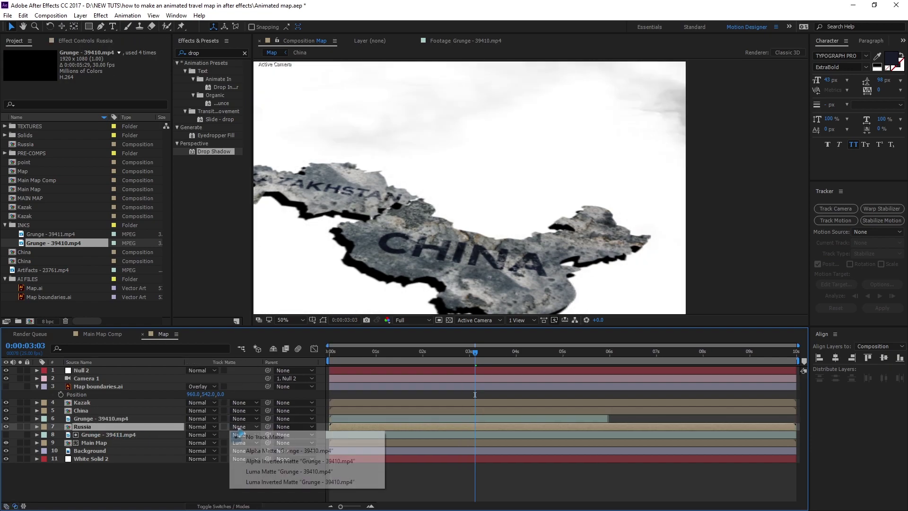
pyautogui.click(289, 471)
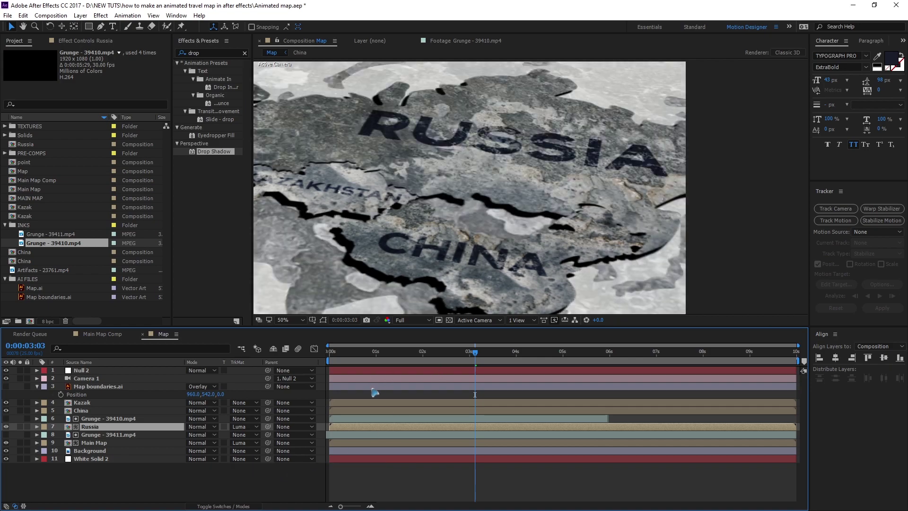
# - Shift the Grunge - 39410.mp4 layer to start at about 1.5 seconds and scrub through the Russia reveal
pyautogui.click(360, 419)
pyautogui.moveTo(386, 352); pyautogui.dragTo(379, 383)
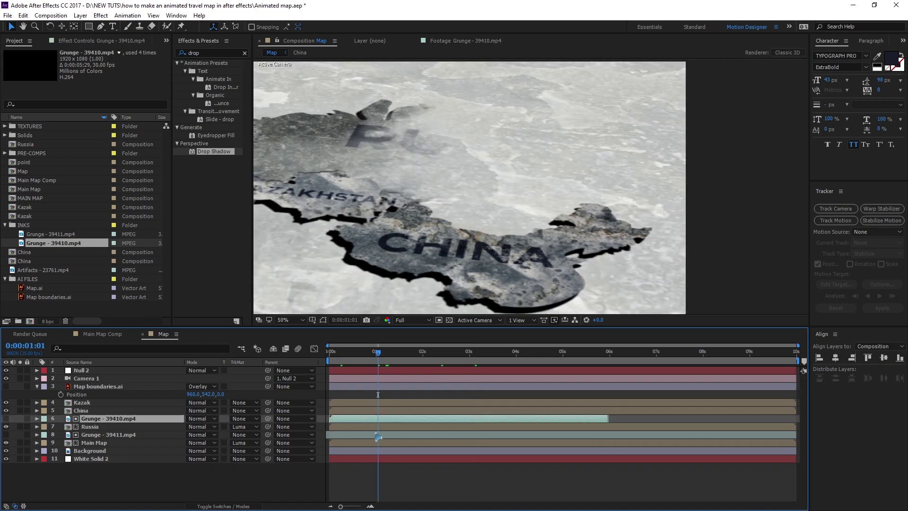
pyautogui.moveTo(364, 424); pyautogui.dragTo(431, 424)
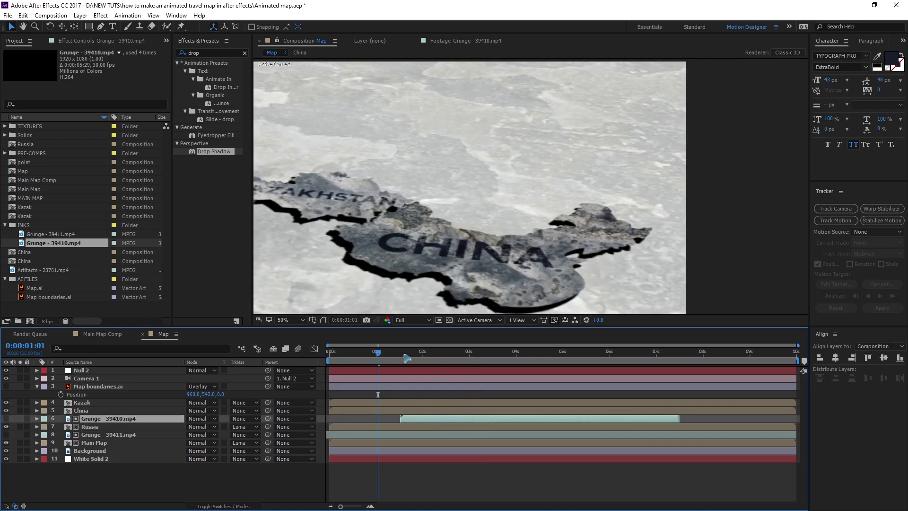
pyautogui.moveTo(400, 361); pyautogui.dragTo(468, 393)
pyautogui.press('F2')
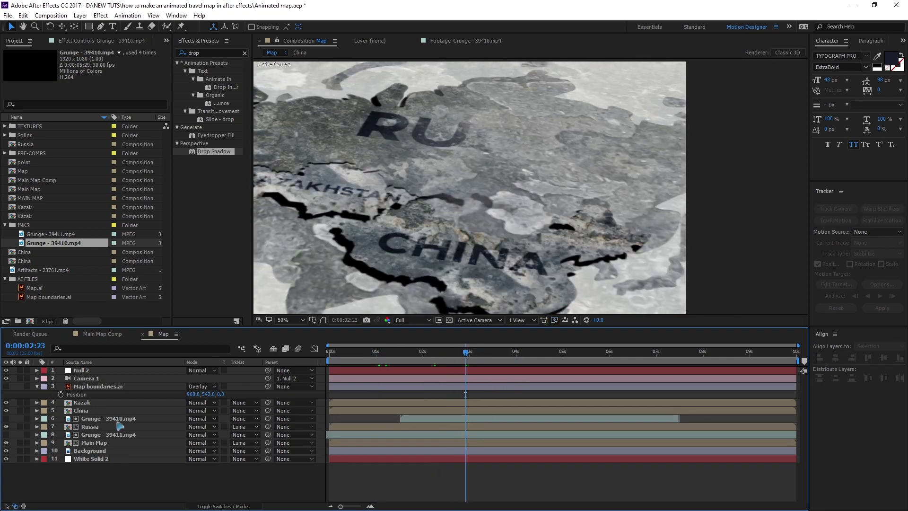
# - Scale the Grunge - 39410.mp4 layer to about 33.1%, position it over Russia, and preview the reveal
pyautogui.click(118, 420)
pyautogui.scroll(-2, 525, 187)
pyautogui.scroll(-1, 523, 188)
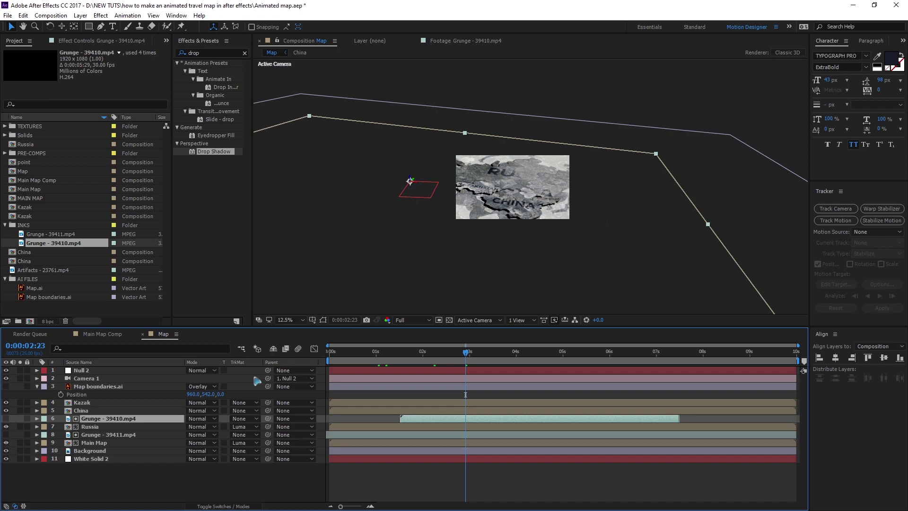
pyautogui.press('s')
pyautogui.moveTo(200, 428); pyautogui.dragTo(172, 433)
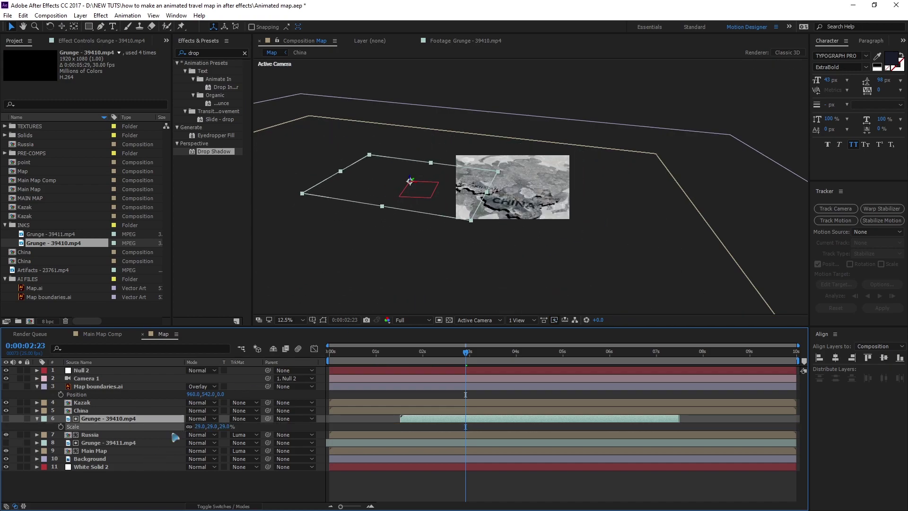
pyautogui.scroll(1, 437, 266)
pyautogui.moveTo(298, 178); pyautogui.dragTo(334, 199)
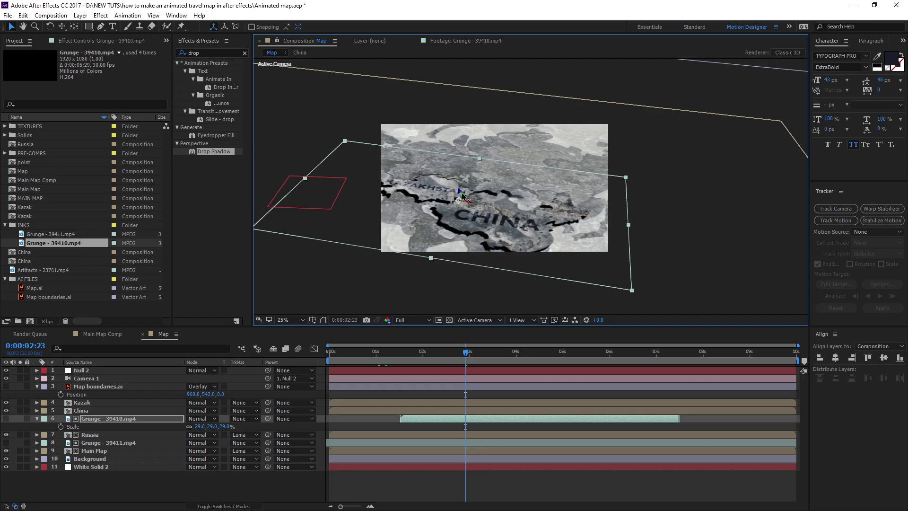
pyautogui.moveTo(462, 192)
pyautogui.mouseDown()
pyautogui.moveTo(479, 176)
pyautogui.moveTo(480, 216)
pyautogui.moveTo(460, 197)
pyautogui.mouseUp()
pyautogui.press('space')
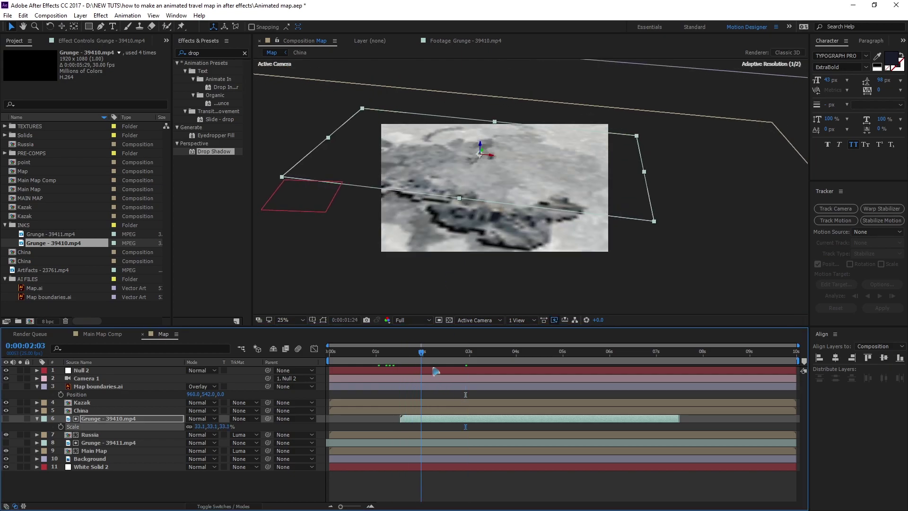
# - Time-remap Grunge - 39410.mp4 with a keyframe at 0:00:06:23, remove the final keyframe, and extend the layer to the composition's end
pyautogui.rightClick(468, 420)
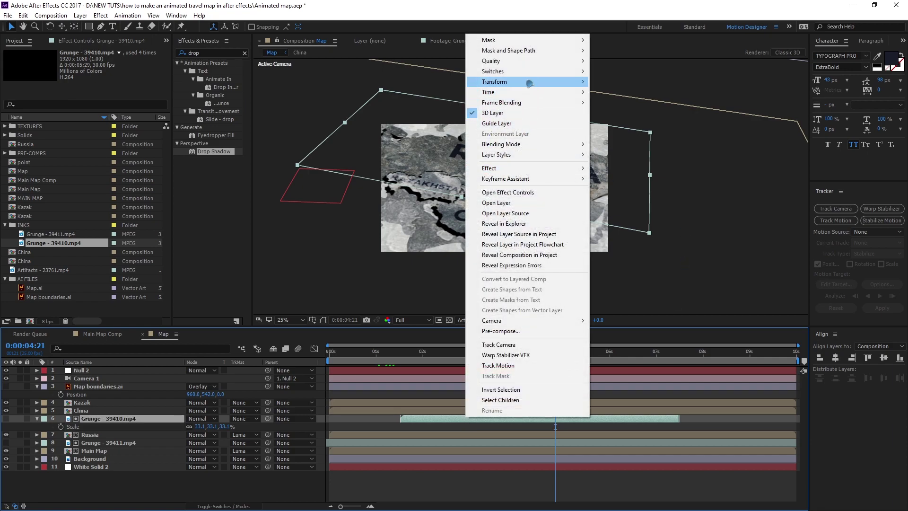
pyautogui.moveTo(518, 92)
pyautogui.click(647, 94)
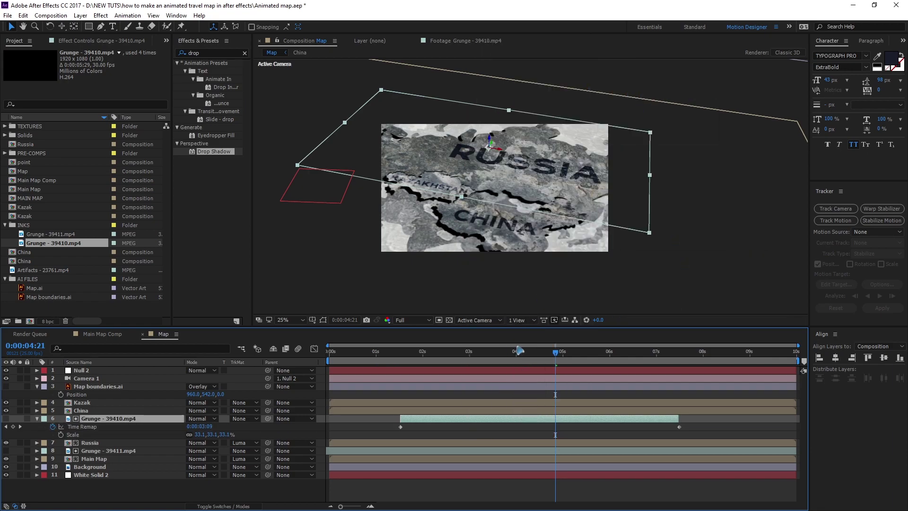
pyautogui.moveTo(557, 355); pyautogui.dragTo(656, 374)
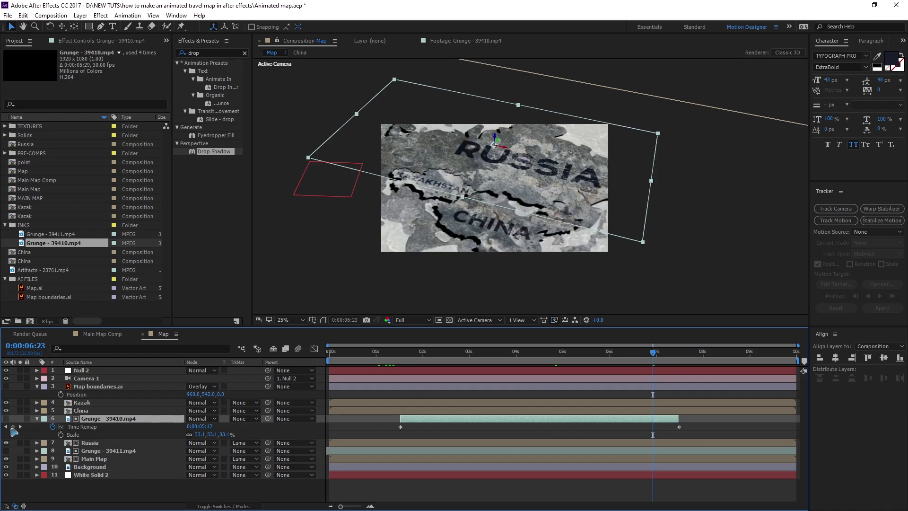
pyautogui.click(13, 427)
pyautogui.moveTo(694, 427); pyautogui.dragTo(807, 429)
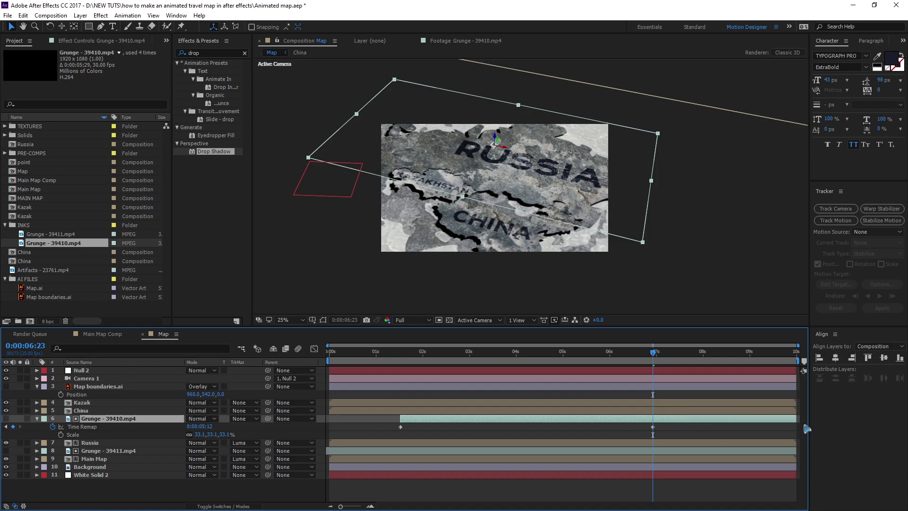
pyautogui.click(37, 419)
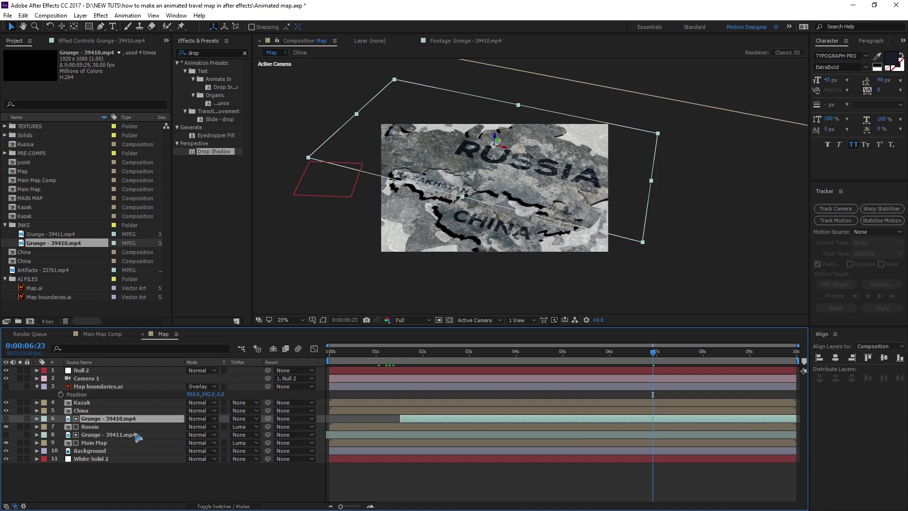
# - Change the label color of the Grunge - 39410.mp4 layer to yellow
pyautogui.click(43, 419)
pyautogui.click(89, 233)
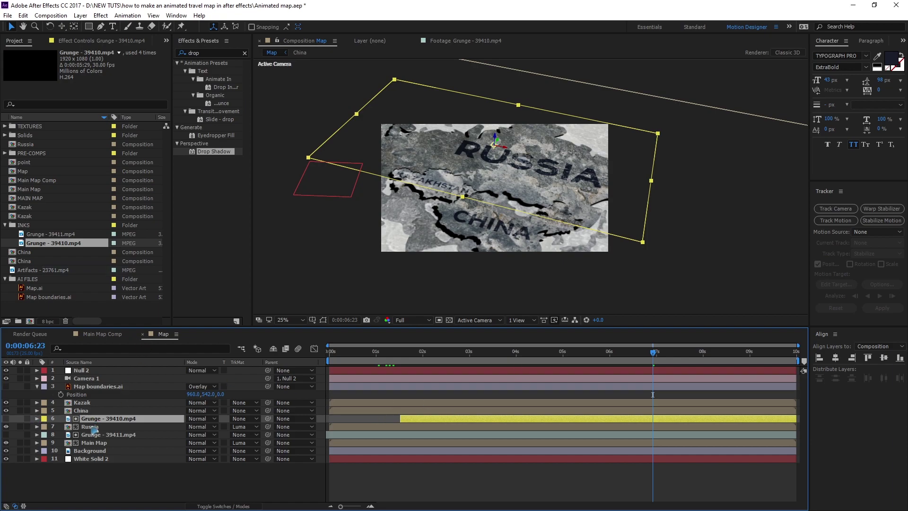
pyautogui.click(96, 477)
# - Duplicate the Grunge - 39410.mp4 layer and place the copy directly above the China layer
pyautogui.click(96, 421)
pyautogui.hotkey('ctrl', 'd')
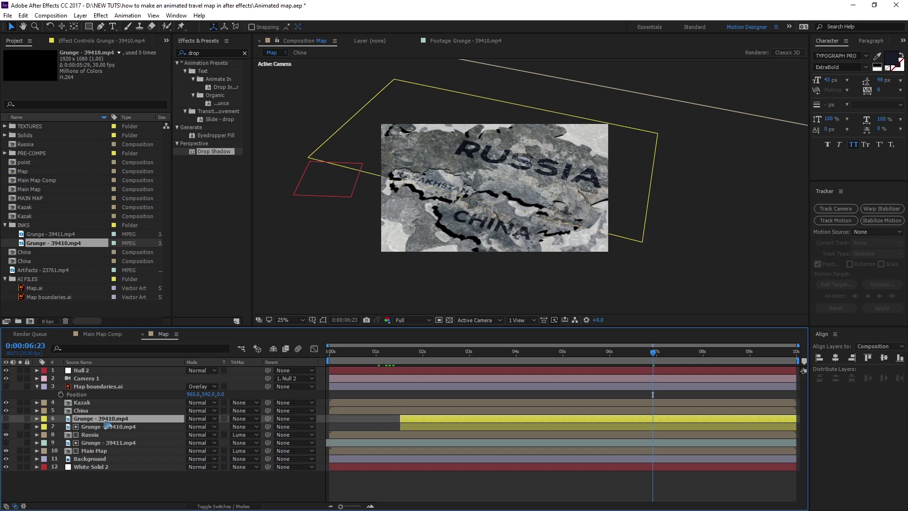
pyautogui.moveTo(88, 420); pyautogui.dragTo(100, 410)
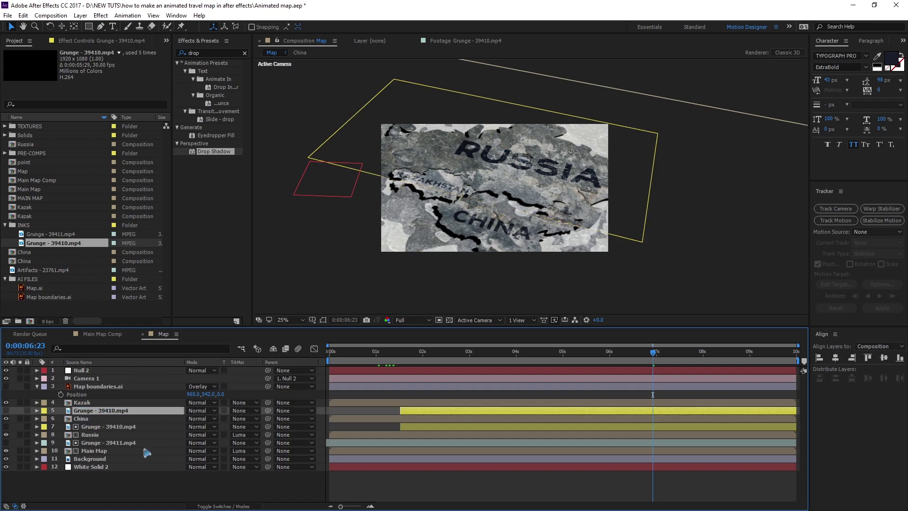
# - Set the China layer's track matte to Luma Matte "Grunge - 39410.mp4"
pyautogui.click(107, 419)
pyautogui.click(244, 419)
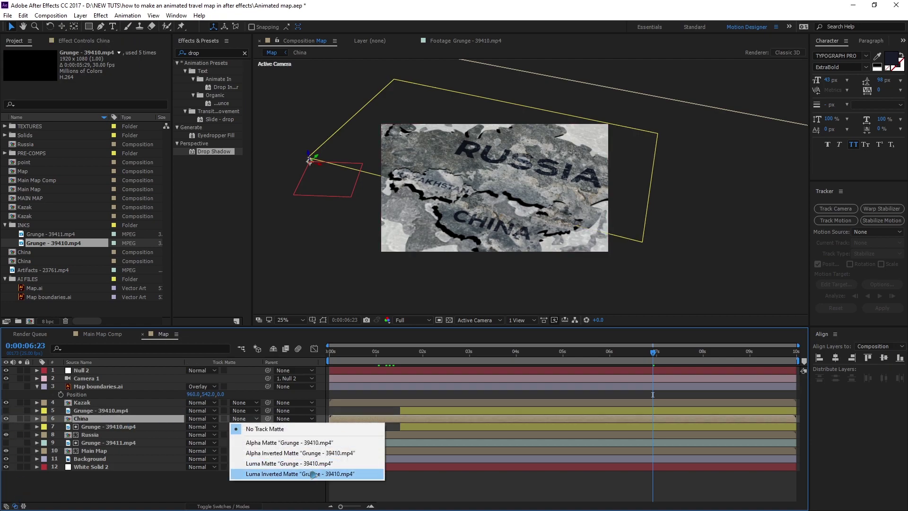
pyautogui.click(318, 464)
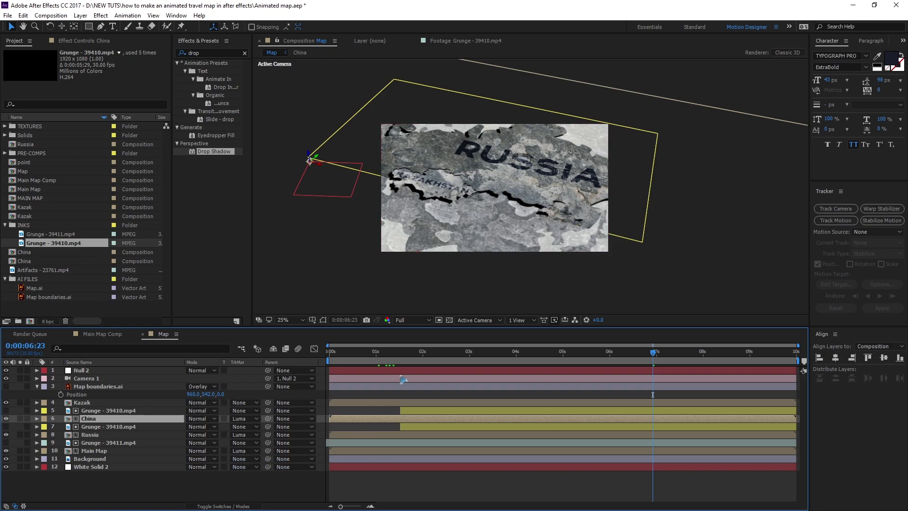
pyautogui.click(241, 418)
pyautogui.click(226, 424)
pyautogui.click(241, 419)
pyautogui.click(148, 418)
# - Position China's Grunge - 39410.mp4 matte over China, shift its start to about 3.4 seconds, and scrub through the reveal
pyautogui.click(109, 410)
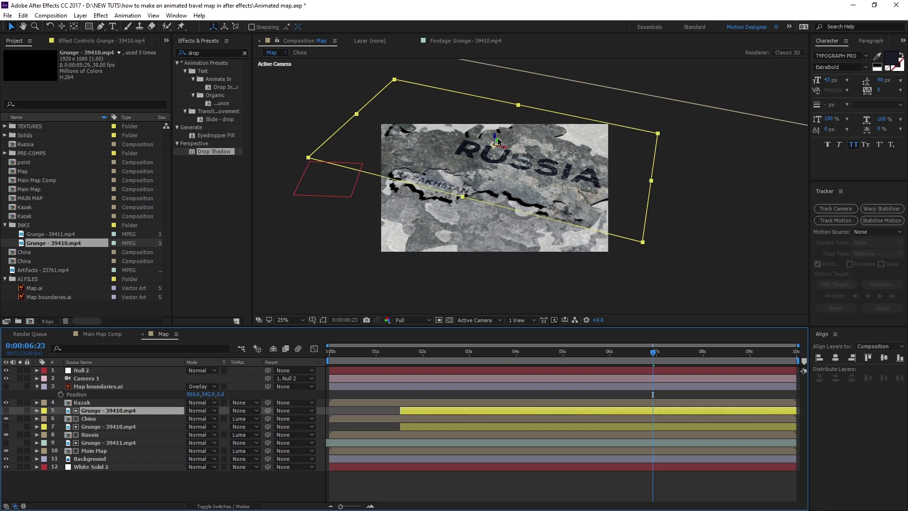
pyautogui.moveTo(498, 137); pyautogui.dragTo(503, 232)
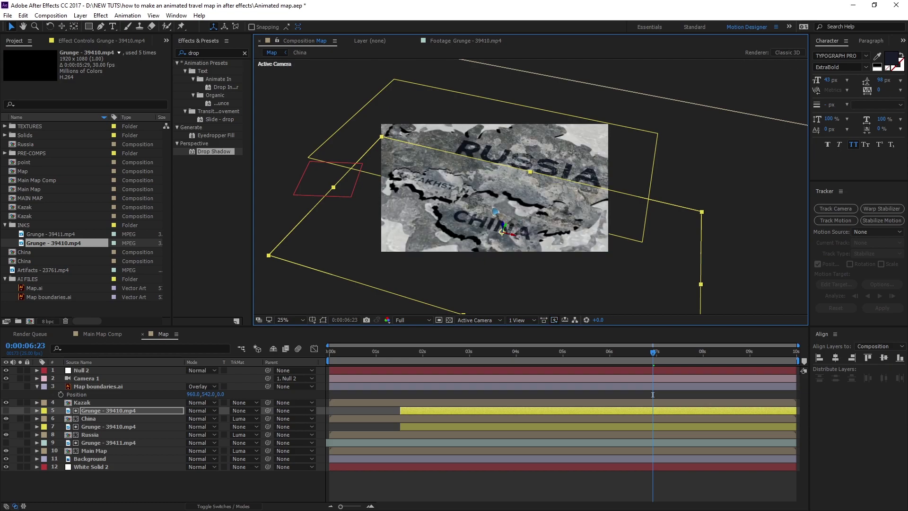
pyautogui.moveTo(421, 415); pyautogui.dragTo(507, 417)
pyautogui.click(365, 360)
pyautogui.moveTo(369, 360); pyautogui.dragTo(619, 397)
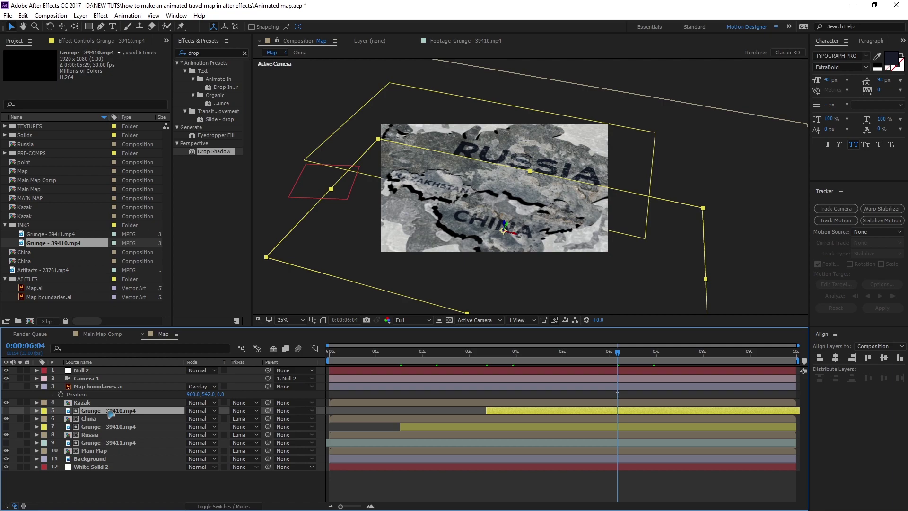
# - Duplicate China's Grunge - 39410.mp4 matte above the Kazak layer and set Kazak's track matte to Luma Matte "Grunge - 39410.mp4"
pyautogui.hotkey('ctrl', 'd')
pyautogui.moveTo(110, 410); pyautogui.dragTo(109, 396)
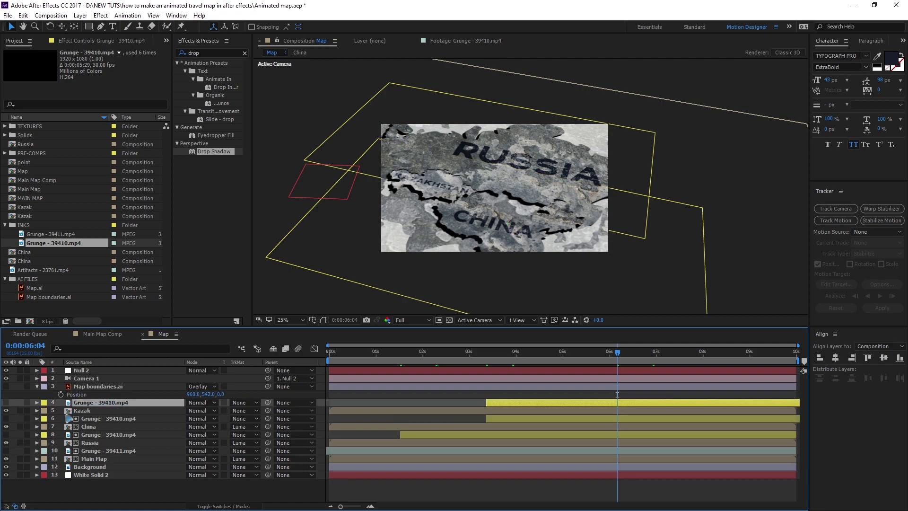
pyautogui.click(95, 410)
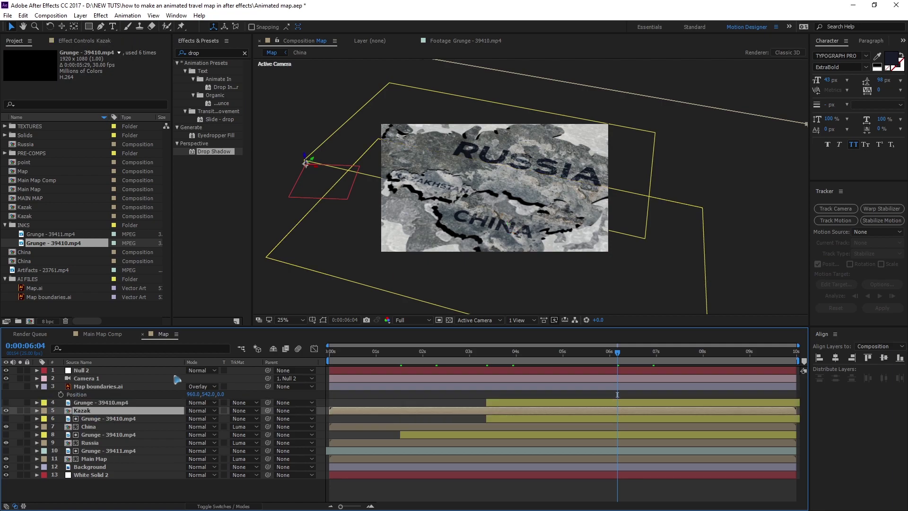
pyautogui.click(258, 412)
pyautogui.click(293, 456)
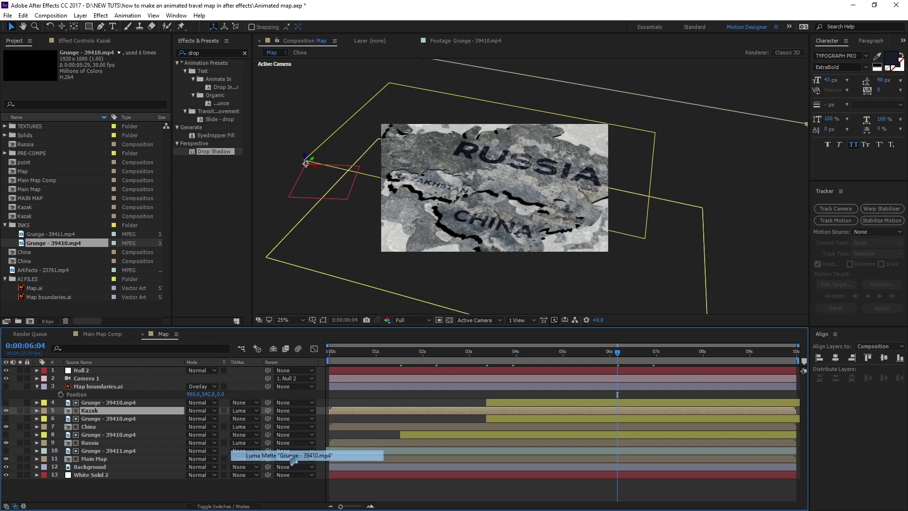
# - Shift Kazak's Grunge - 39410.mp4 matte to start at about 4.9 seconds and move it toward Kazakhstan
pyautogui.moveTo(510, 401); pyautogui.dragTo(581, 402)
pyautogui.moveTo(614, 365); pyautogui.dragTo(636, 365)
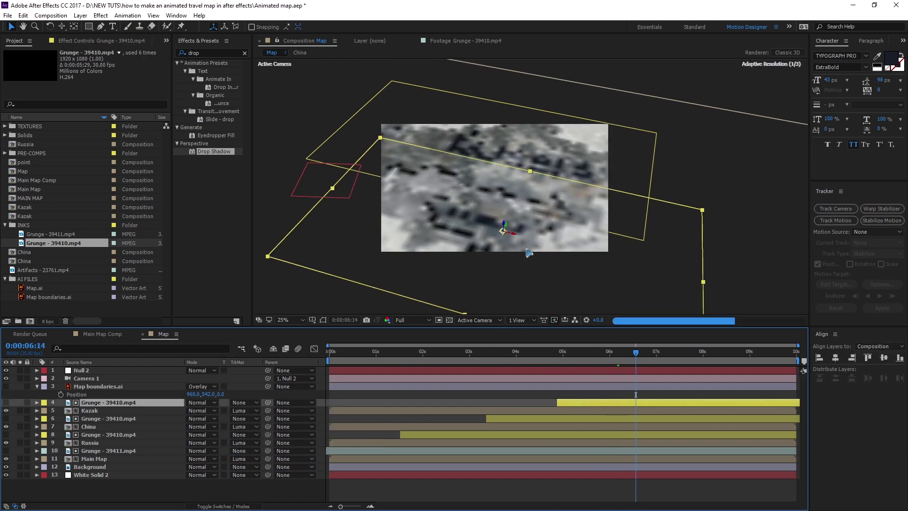
pyautogui.moveTo(511, 233); pyautogui.dragTo(490, 226)
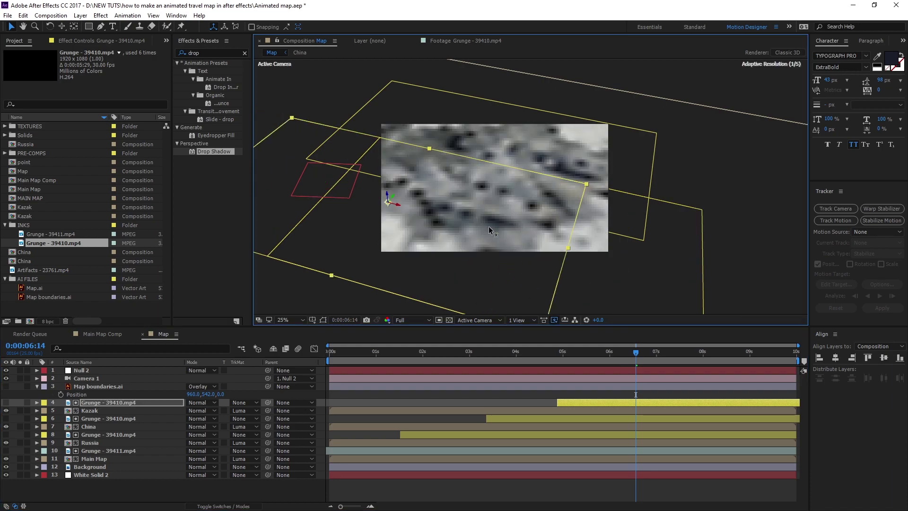
# - Scale down Kazak's Grunge - 39410.mp4 matte, position it over Kazakhstan, and scrub through the reveal
pyautogui.moveTo(588, 186); pyautogui.dragTo(472, 195)
pyautogui.moveTo(395, 193); pyautogui.dragTo(447, 169)
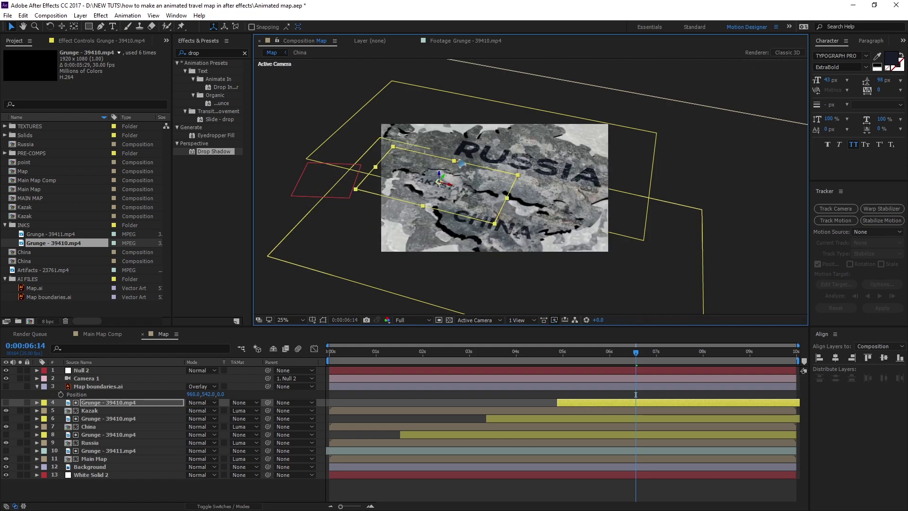
pyautogui.moveTo(487, 352); pyautogui.dragTo(742, 406)
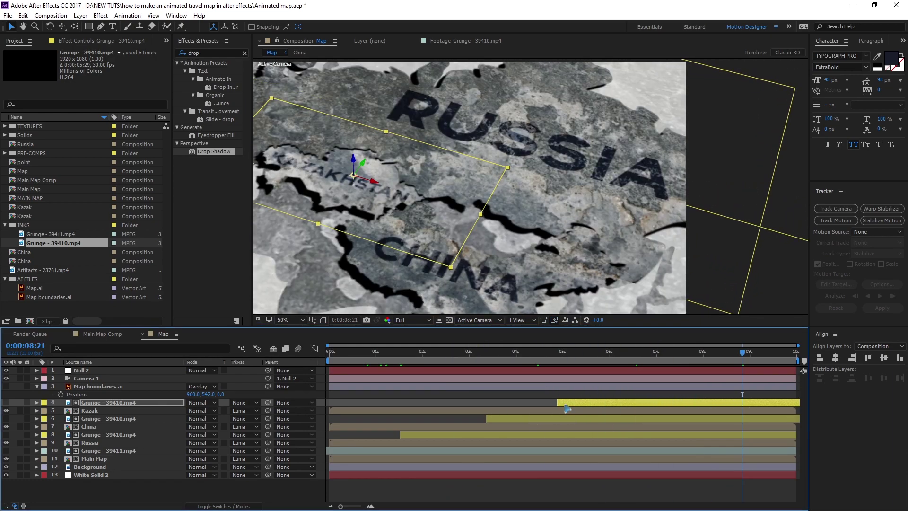
# - Shift Kazak's grunge matte to start at about 5.2 seconds and China's at about 3.5 seconds, and scrub through the reveals
pyautogui.moveTo(567, 404); pyautogui.dragTo(576, 405)
pyautogui.moveTo(518, 418); pyautogui.dragTo(523, 418)
pyautogui.moveTo(578, 403); pyautogui.dragTo(583, 403)
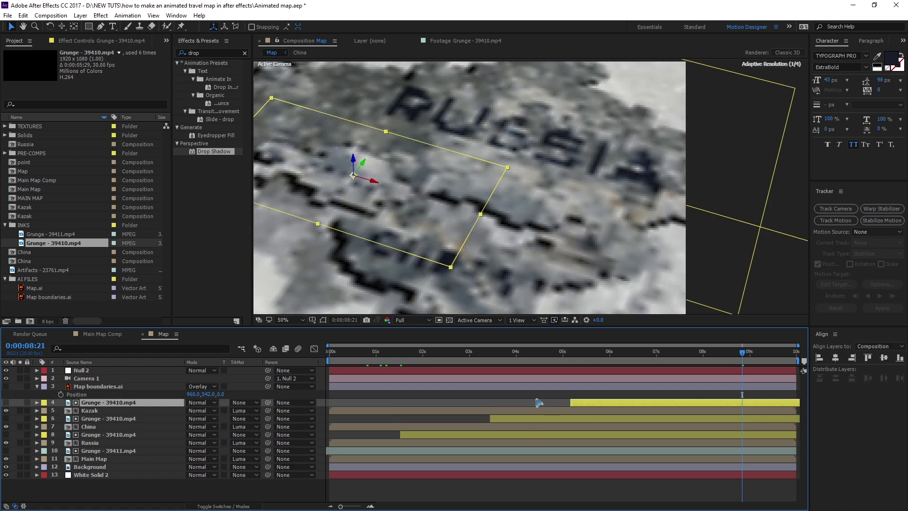
pyautogui.moveTo(370, 353); pyautogui.dragTo(481, 378)
pyautogui.press('space')
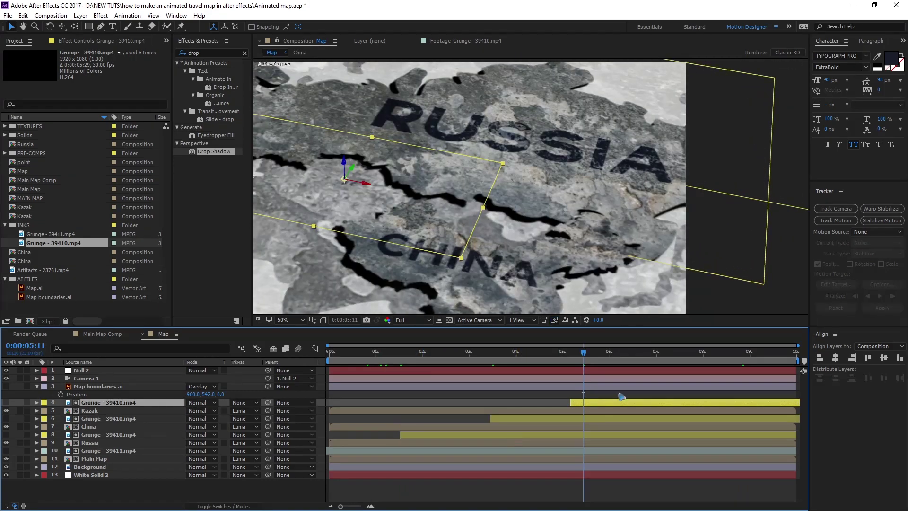
pyautogui.press(',')
pyautogui.moveTo(509, 266); pyautogui.dragTo(539, 255)
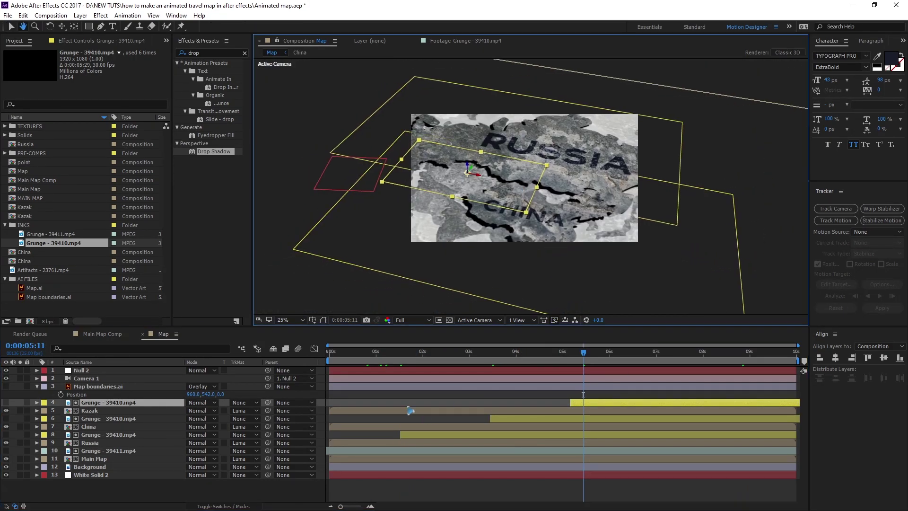
pyautogui.moveTo(347, 355); pyautogui.dragTo(474, 378)
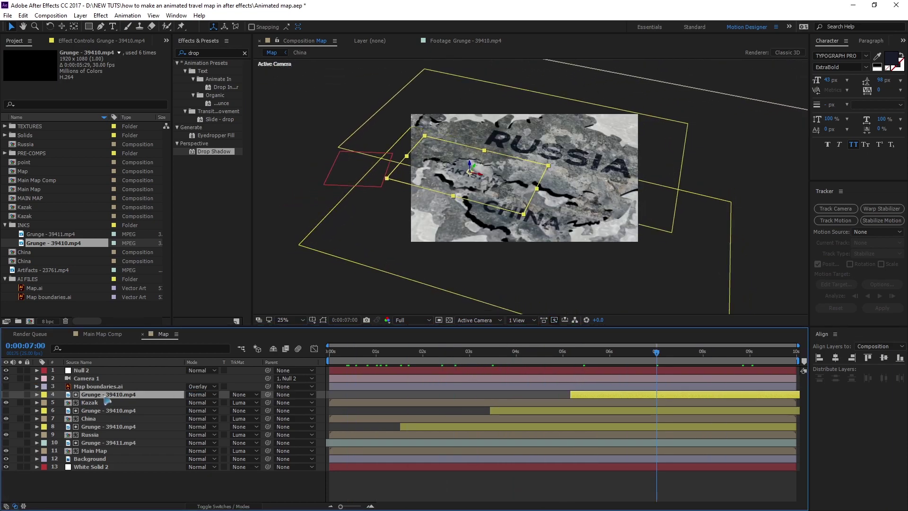
# - Duplicate the Grunge - 39410.mp4 matte above Map boundaries.ai and set that layer's track matte to Luma Matte
pyautogui.hotkey('ctrl', 'd')
pyautogui.moveTo(108, 398); pyautogui.dragTo(94, 384)
pyautogui.click(89, 396)
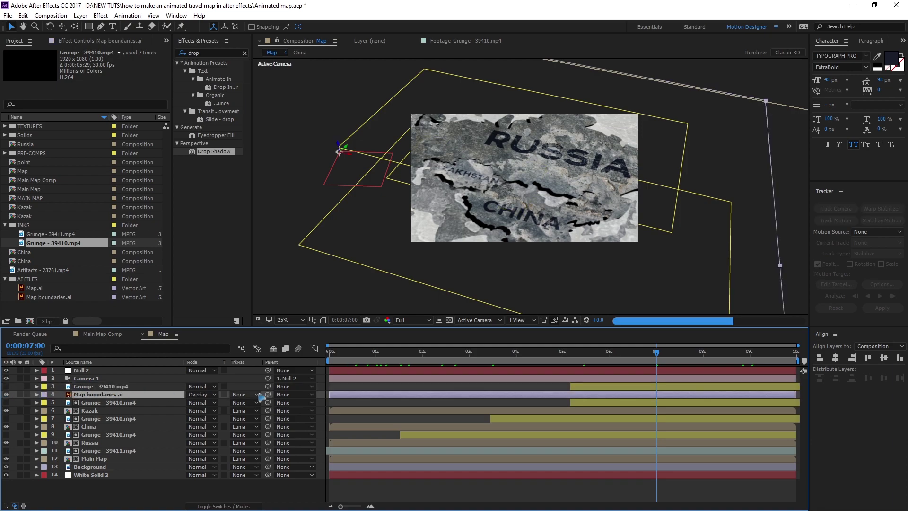
pyautogui.click(242, 394)
pyautogui.click(289, 439)
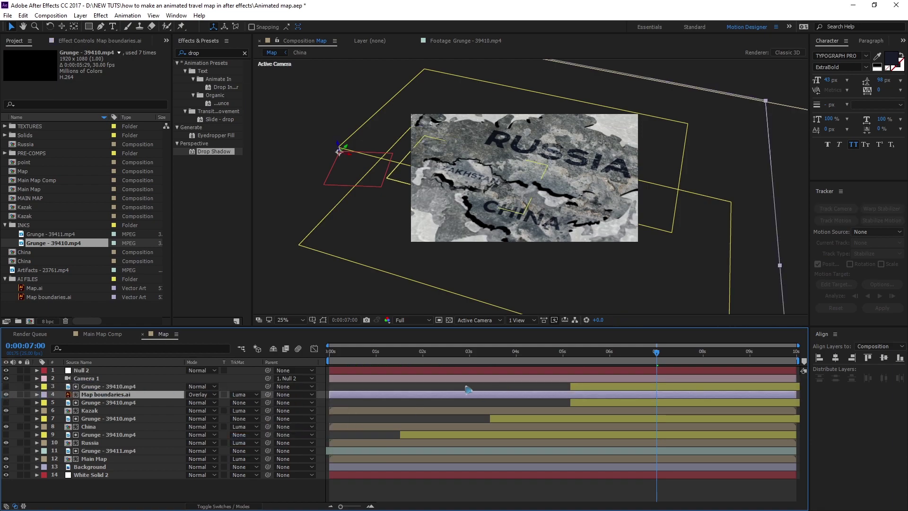
pyautogui.moveTo(351, 355); pyautogui.dragTo(430, 371)
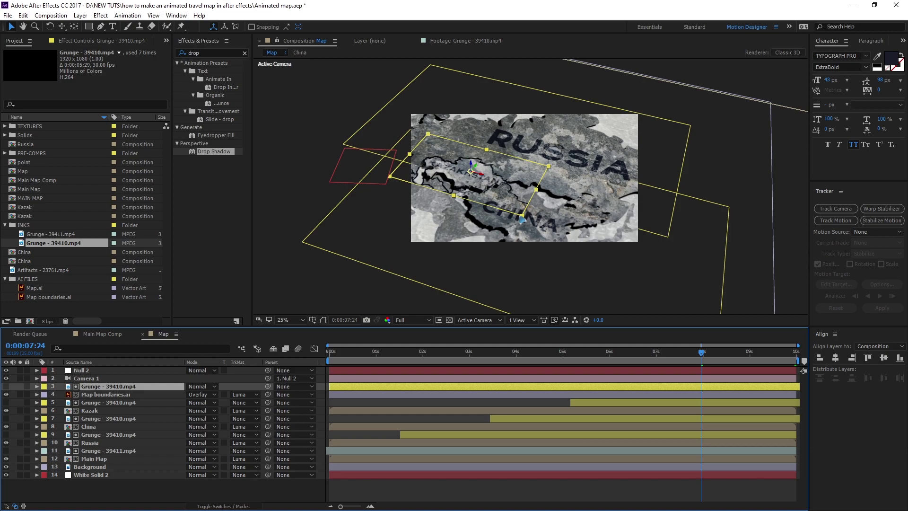
# - Enlarge the boundaries' Grunge - 39410.mp4 matte, move it to cover the visible map, and shift its start to about 1.8 seconds
pyautogui.moveTo(522, 215); pyautogui.dragTo(606, 362)
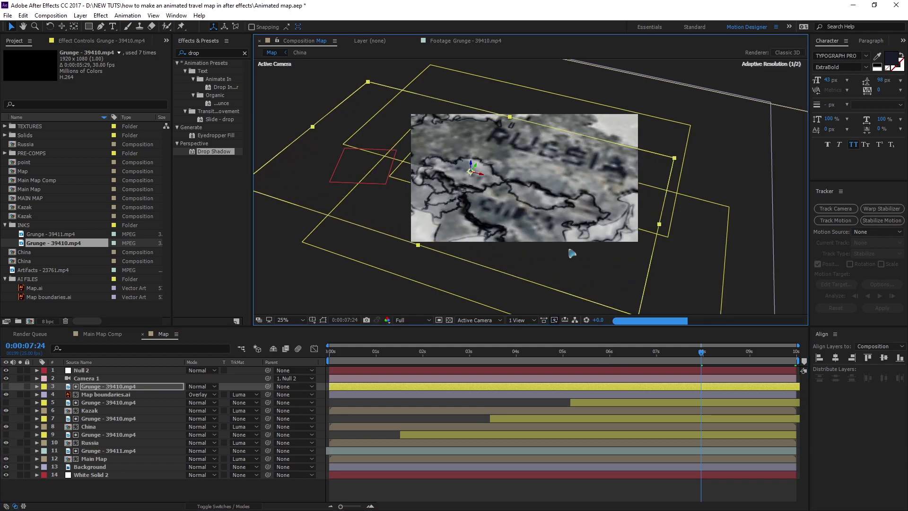
pyautogui.moveTo(478, 172); pyautogui.dragTo(505, 152)
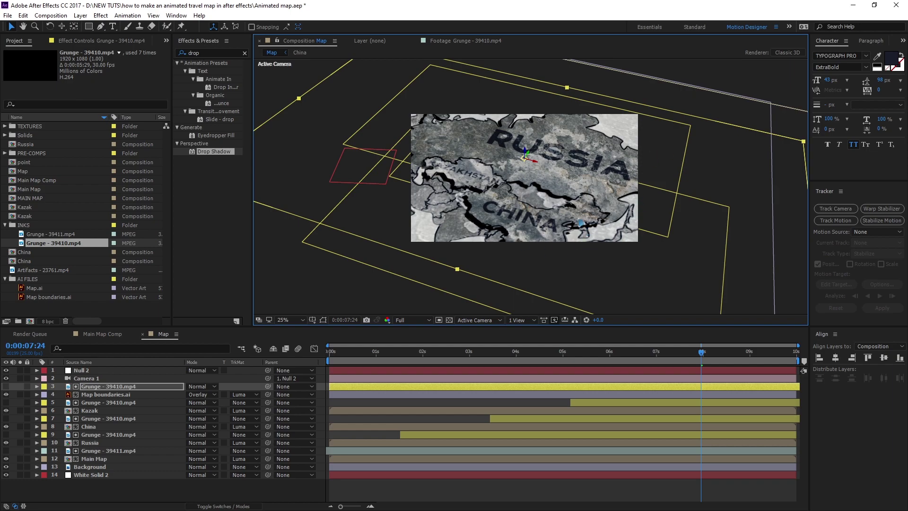
pyautogui.moveTo(362, 387); pyautogui.dragTo(408, 390)
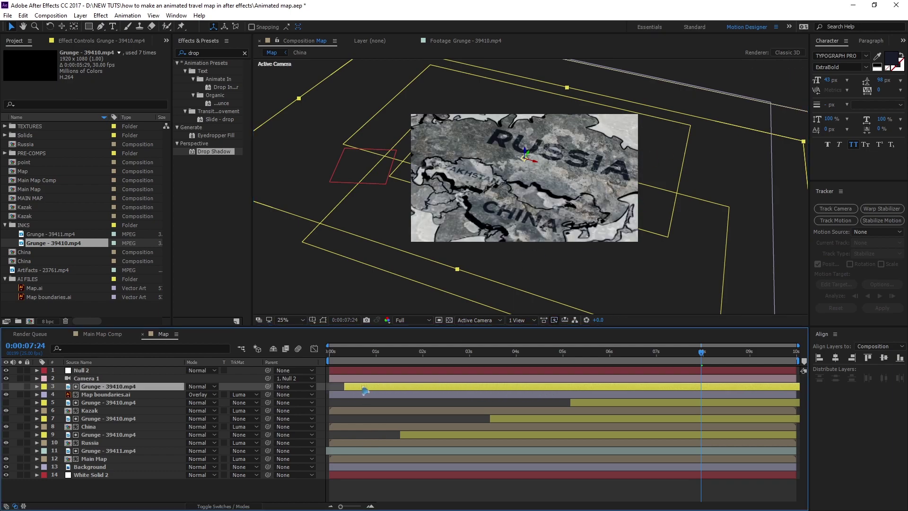
pyautogui.click(338, 356)
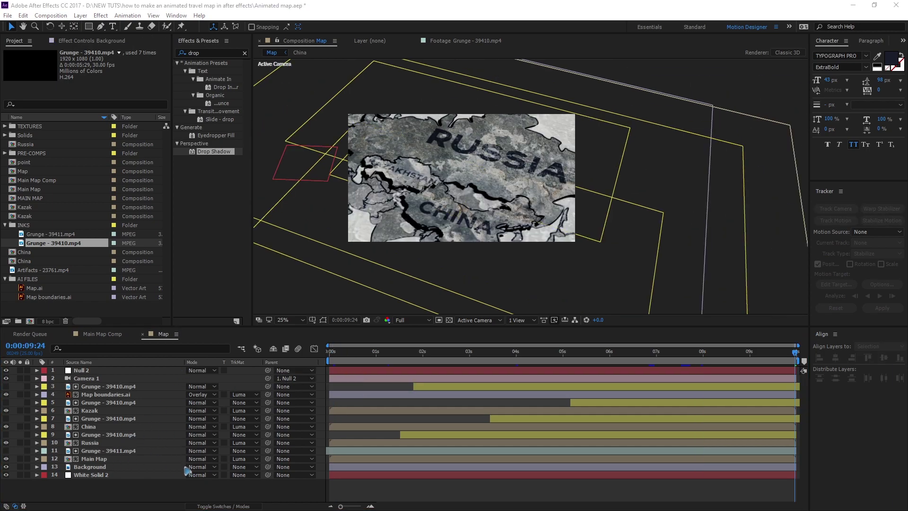
# - Collapse the INKS and AI FILES project folders and create a white 1920 x 1080 px solid named "grid"
pyautogui.click(5, 225)
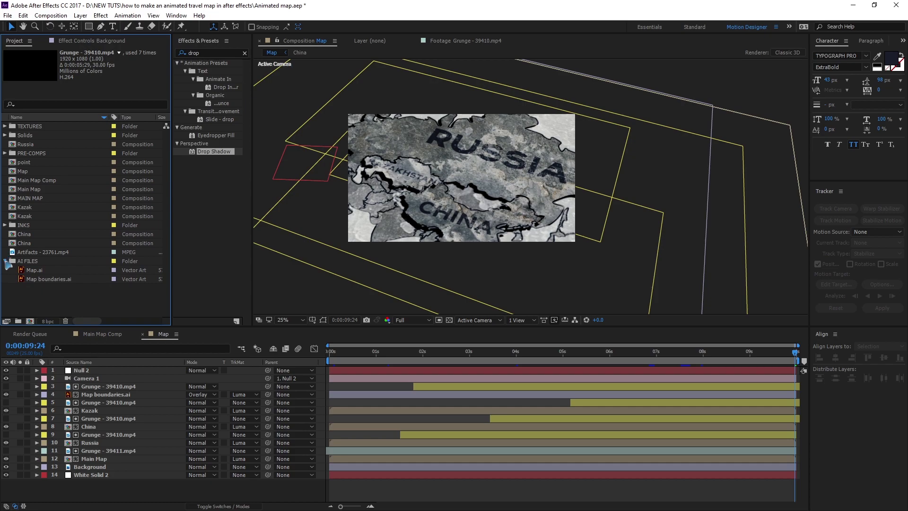
pyautogui.click(5, 261)
pyautogui.click(80, 16)
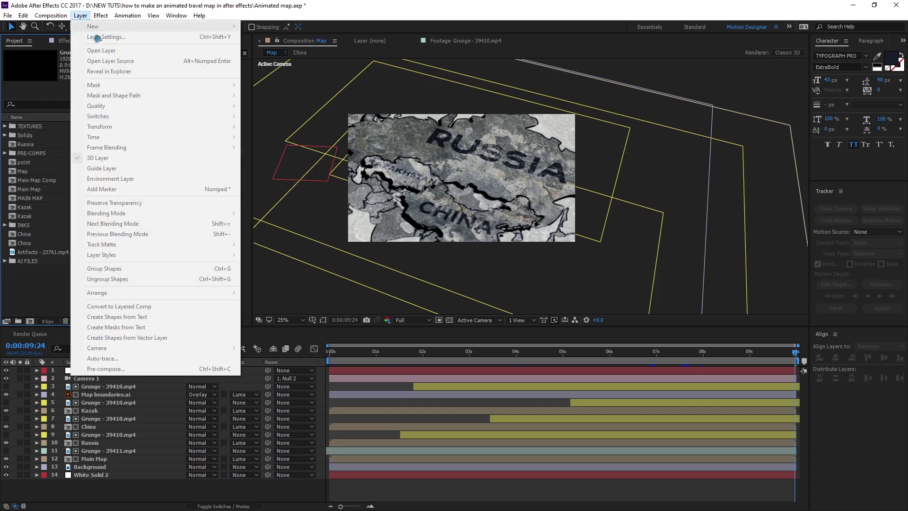
pyautogui.click(379, 487)
pyautogui.click(80, 17)
pyautogui.moveTo(99, 27)
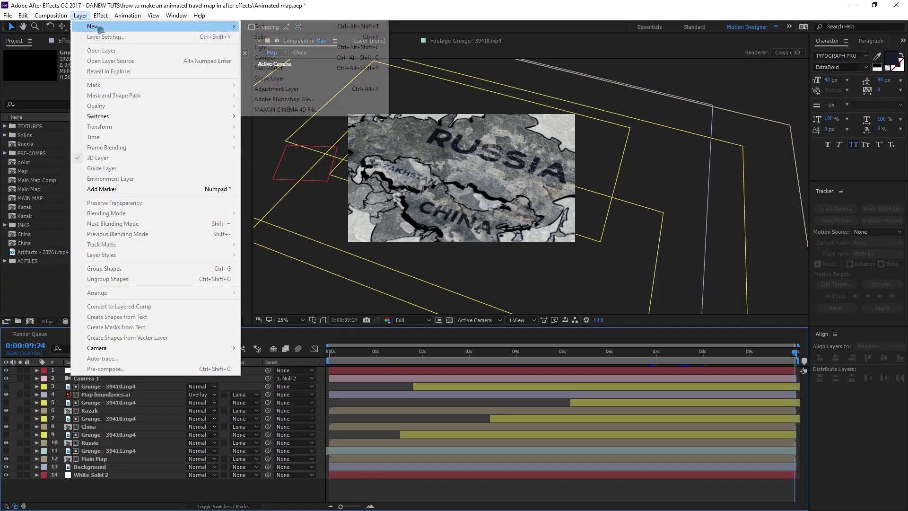
pyautogui.click(261, 36)
pyautogui.write('grid')
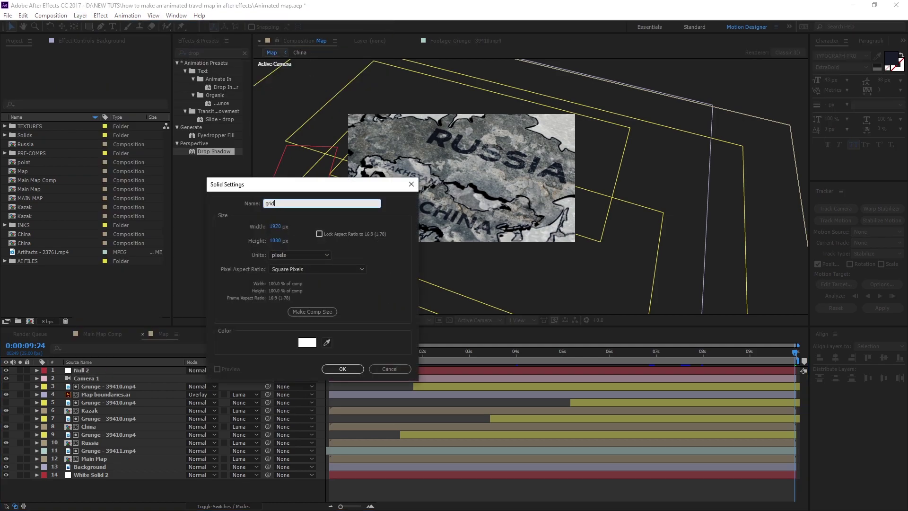
pyautogui.press('Return')
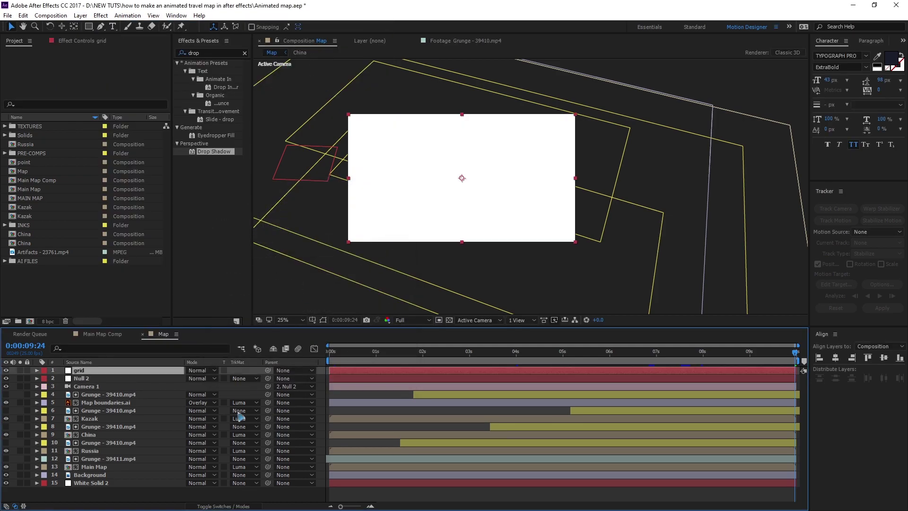
# - Make the grid solid a 3D layer and apply the Grid effect from the Generate category to it
pyautogui.press('F4')
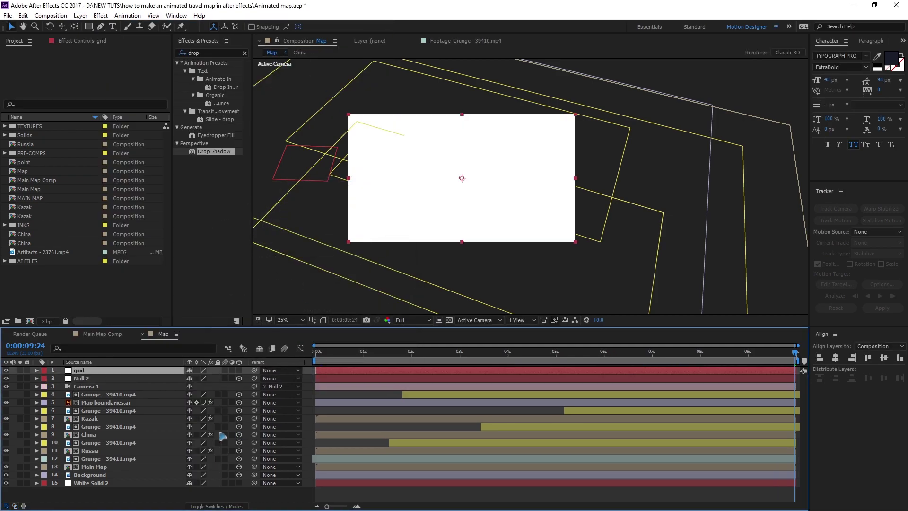
pyautogui.click(239, 370)
pyautogui.doubleClick(216, 51)
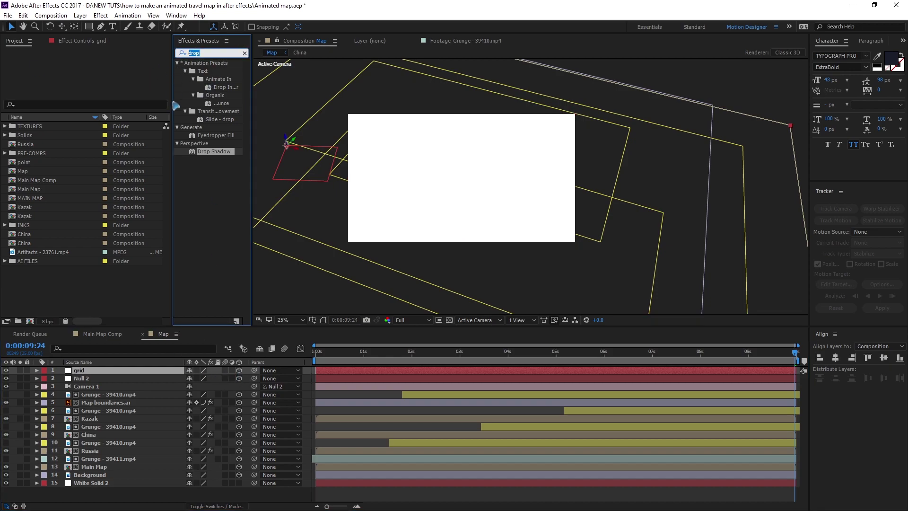
pyautogui.write('grid')
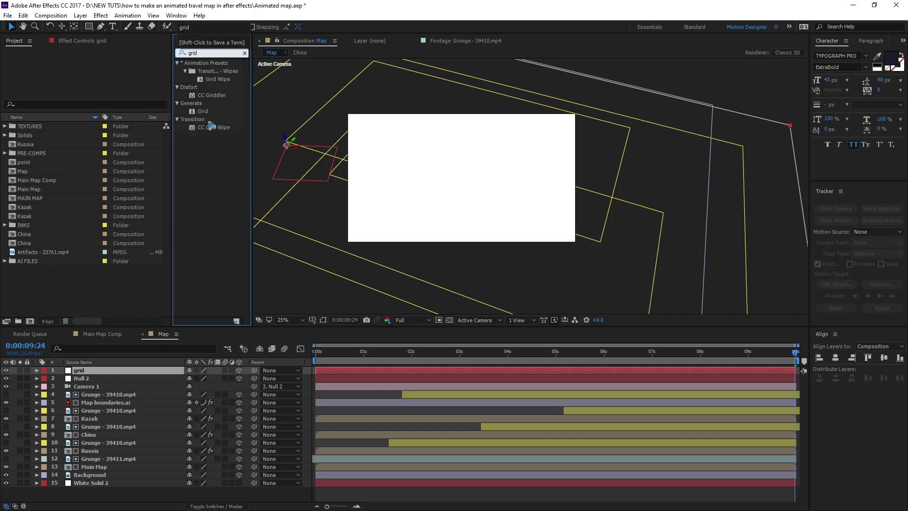
pyautogui.moveTo(204, 118); pyautogui.dragTo(112, 371)
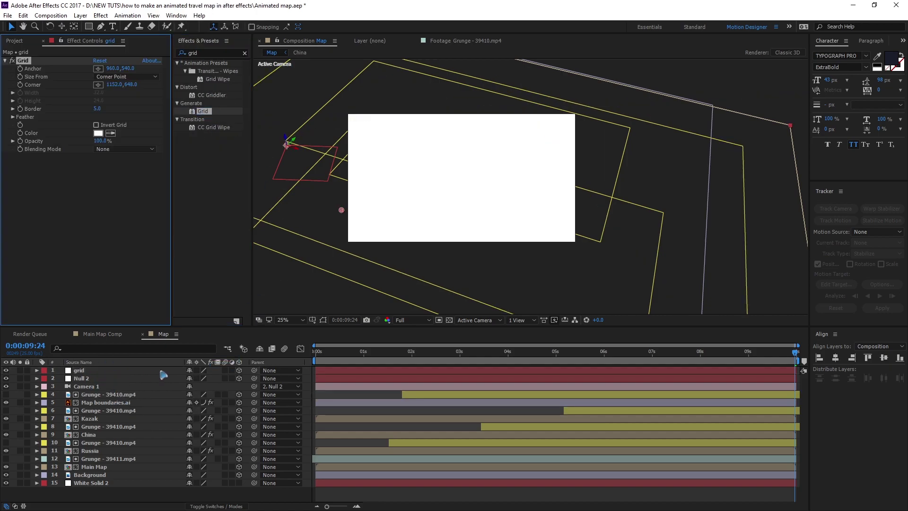
# - Set the Grid effect's Border to 1
pyautogui.scroll(2, 455, 168)
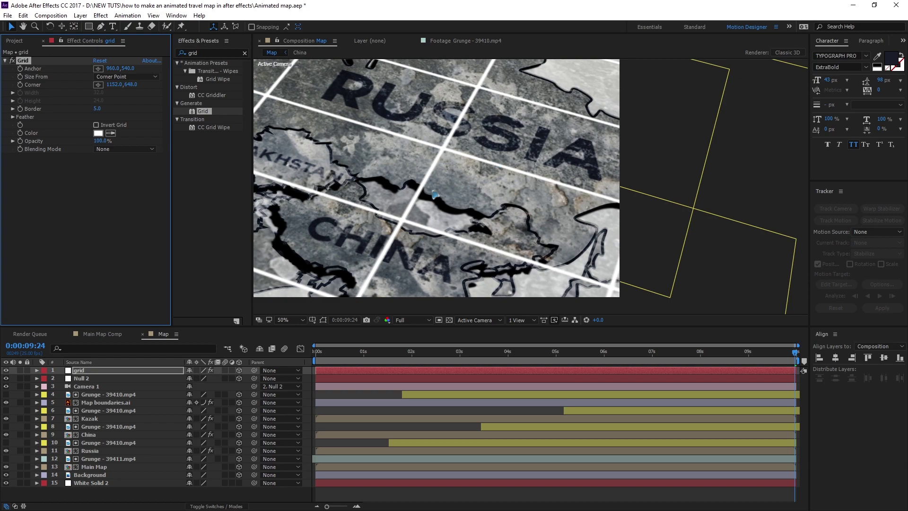
pyautogui.moveTo(389, 209); pyautogui.dragTo(555, 222)
pyautogui.click(98, 110)
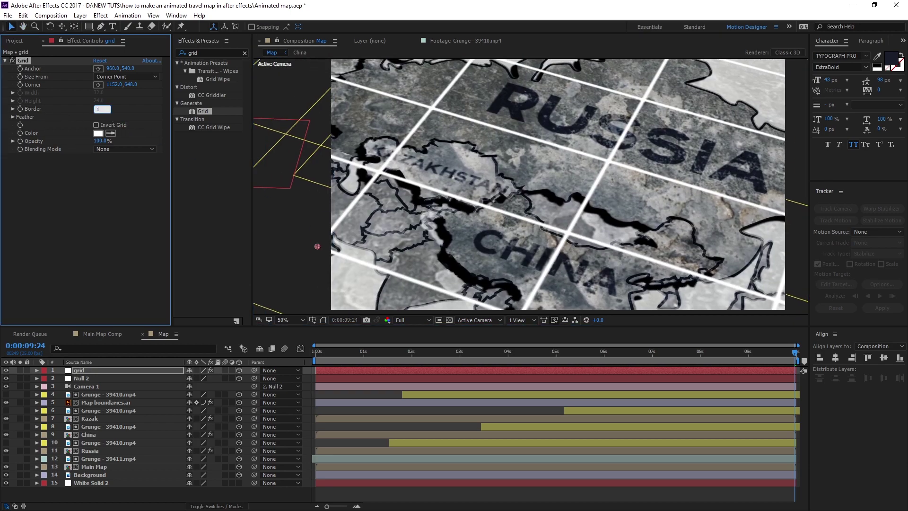
pyautogui.press('Return')
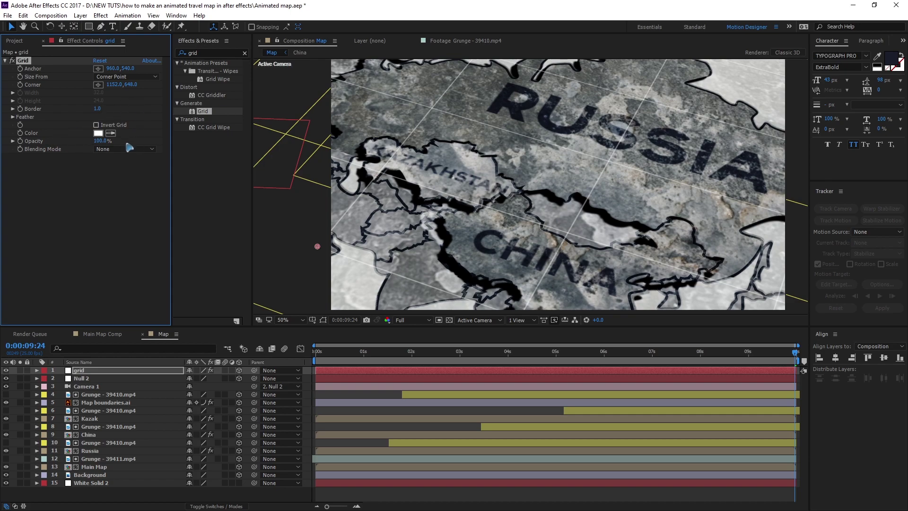
# - Set the grid layer's Z position to -20
pyautogui.click(105, 373)
pyautogui.press('p')
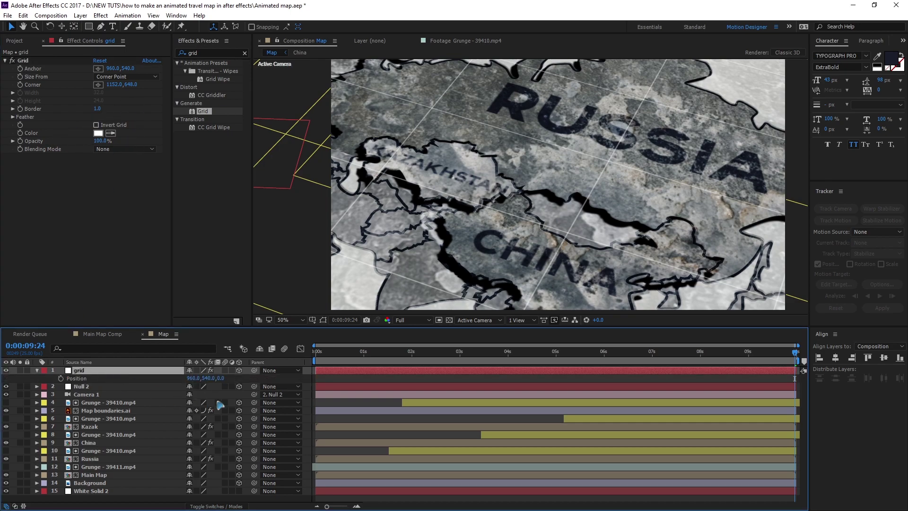
pyautogui.click(220, 378)
pyautogui.write('-20')
pyautogui.press('Return')
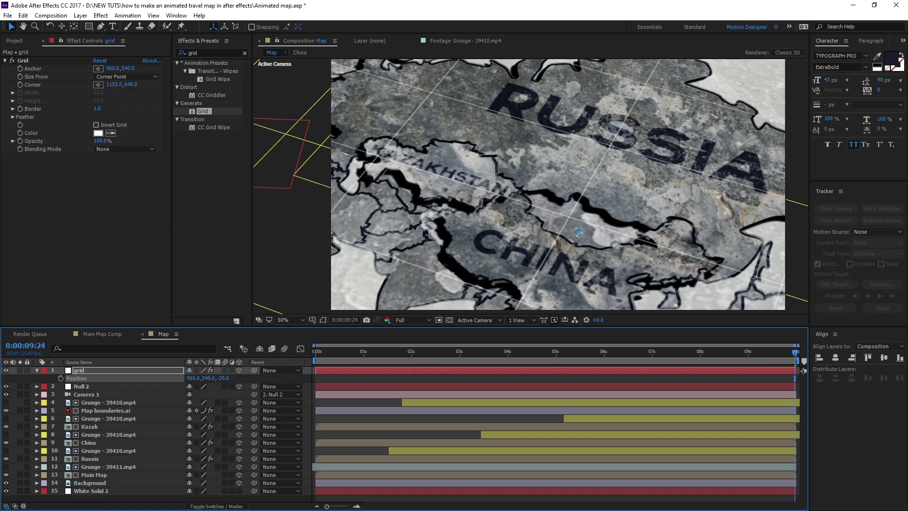
# - Animate the Grid effect's Anchor from 0,0 at the composition start to 960,540 at 0:00:06:24, and scrub through the movement
pyautogui.moveTo(323, 355); pyautogui.dragTo(651, 377)
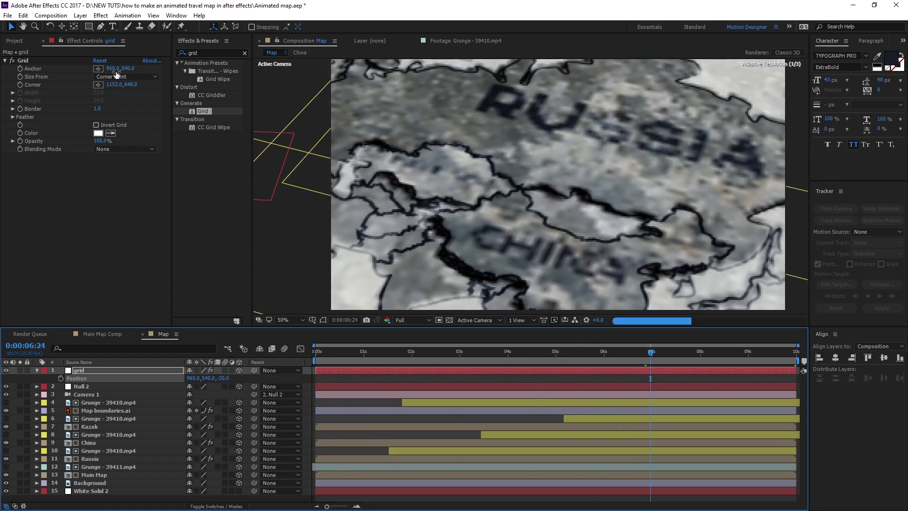
pyautogui.click(22, 71)
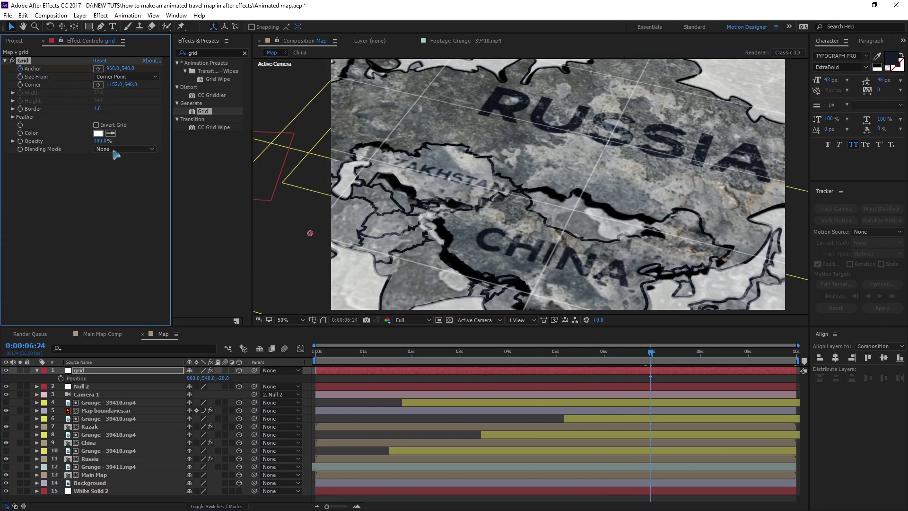
pyautogui.moveTo(646, 363); pyautogui.dragTo(657, 367)
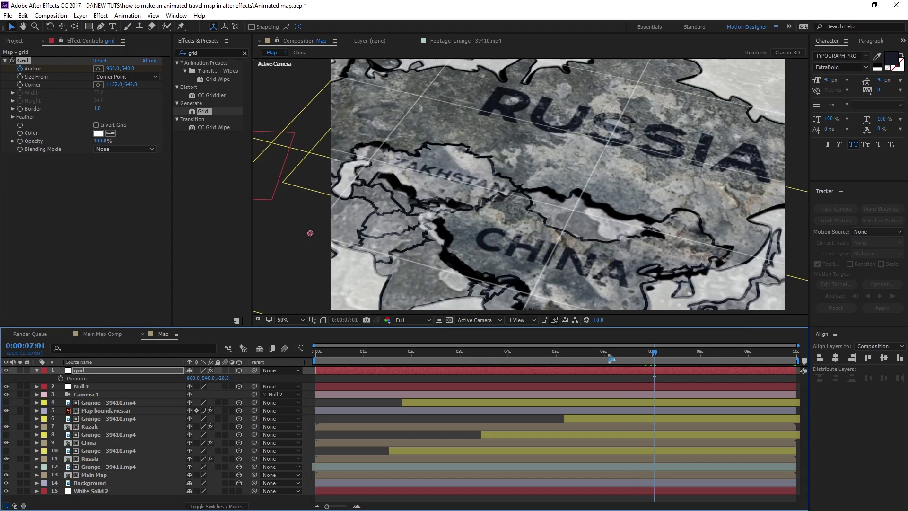
pyautogui.press('Home')
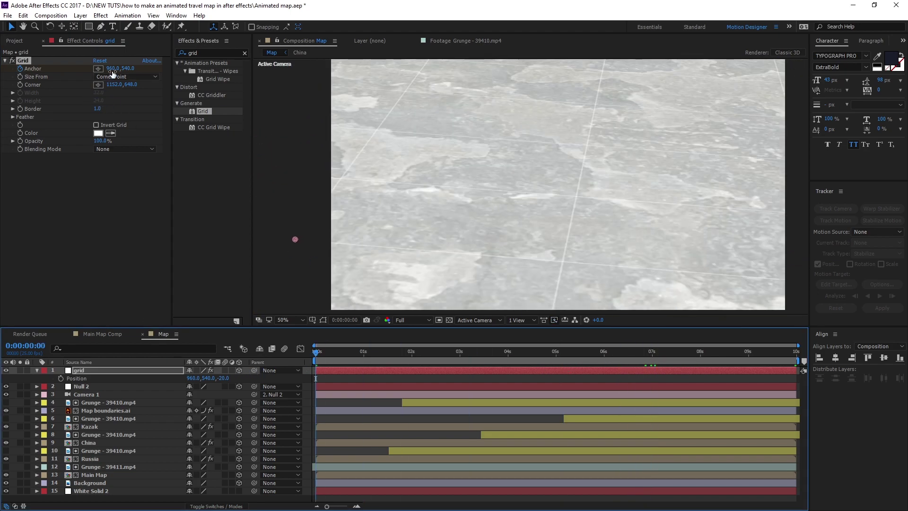
pyautogui.click(112, 69)
pyautogui.write('0')
pyautogui.press('Tab')
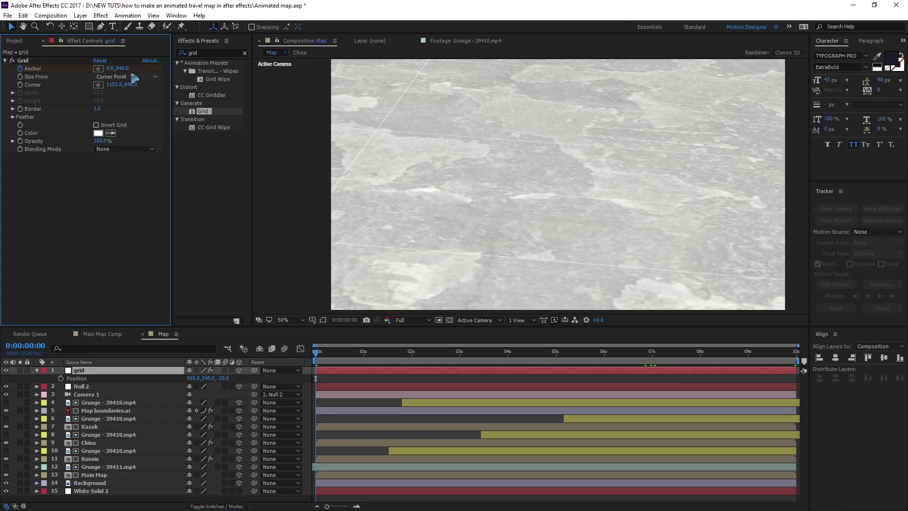
pyautogui.press('Return')
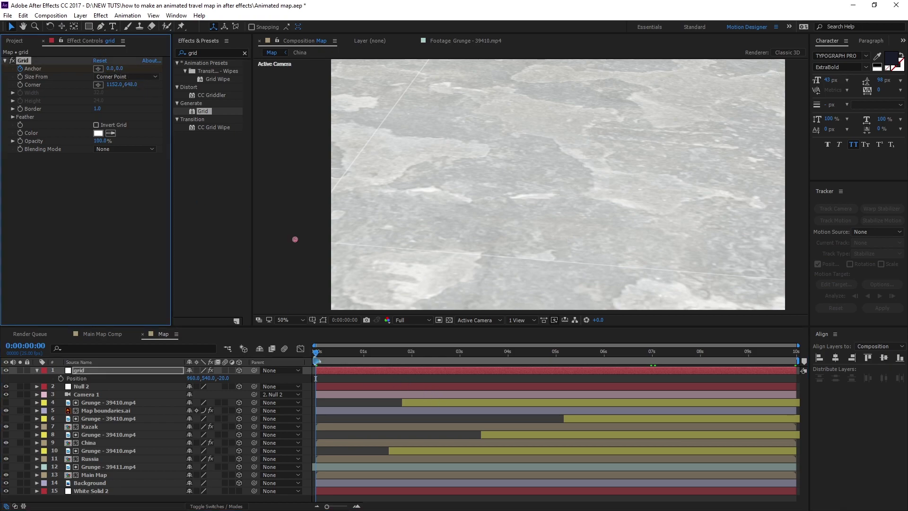
pyautogui.moveTo(316, 355); pyautogui.dragTo(683, 420)
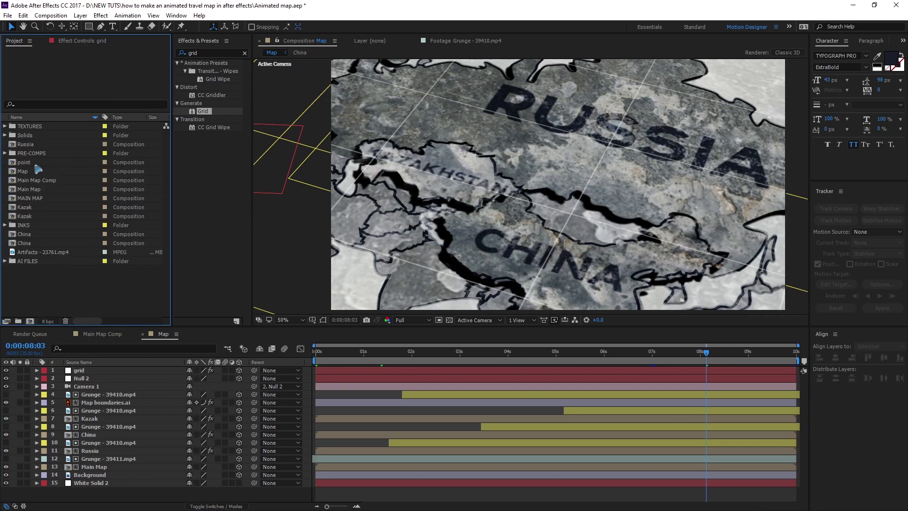
# - Open the point composition and preview its X-in-a-square marker animation
pyautogui.doubleClick(34, 163)
pyautogui.press('space')
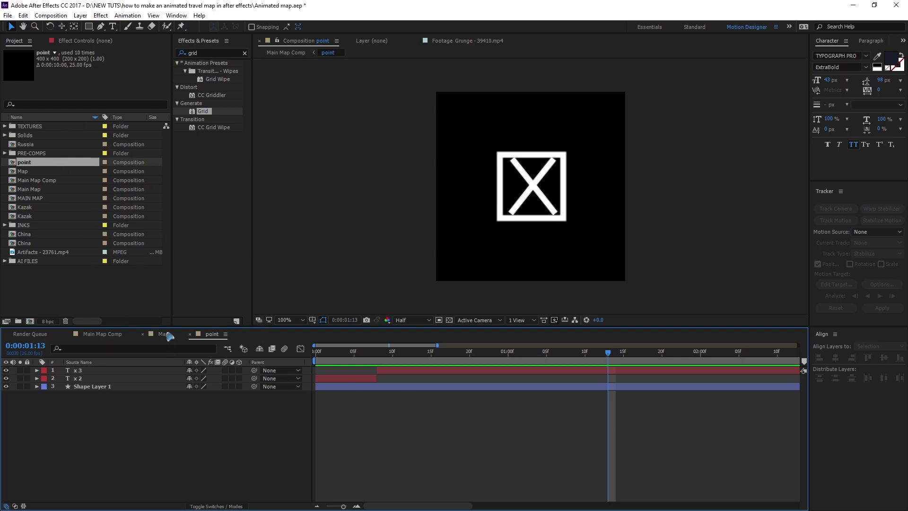
# - Add the point composition as the top layer of the Map composition and make it a 3D layer
pyautogui.click(168, 334)
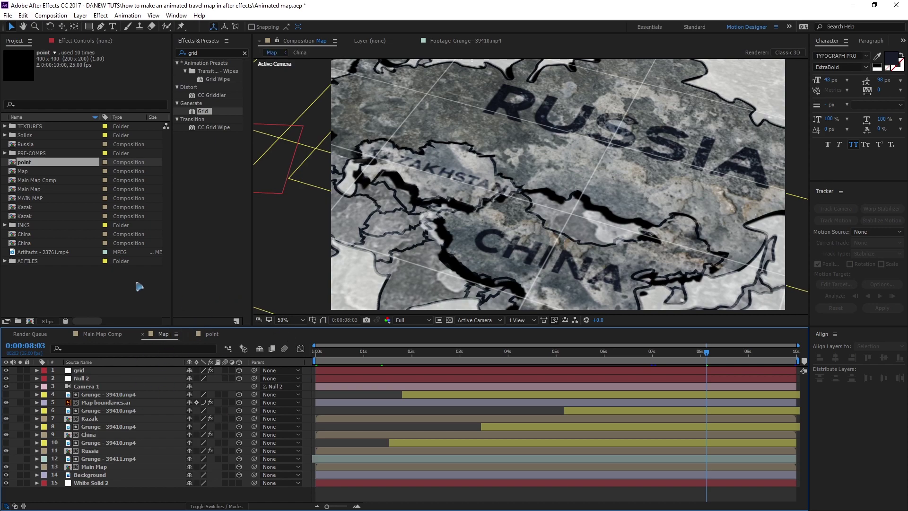
pyautogui.moveTo(27, 165); pyautogui.dragTo(162, 368)
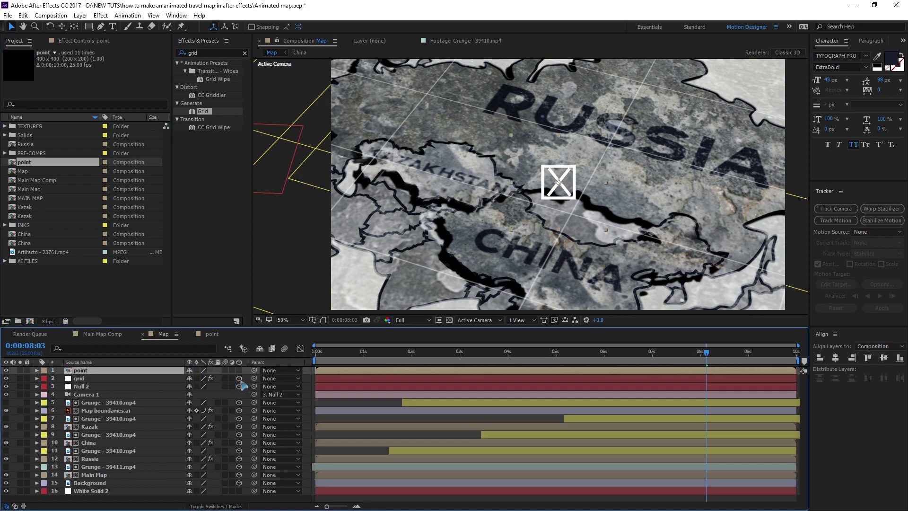
pyautogui.click(239, 370)
# - Position the point marker on Russia, just below the country's name
pyautogui.scroll(-2, 366, 156)
pyautogui.moveTo(364, 152); pyautogui.dragTo(559, 160)
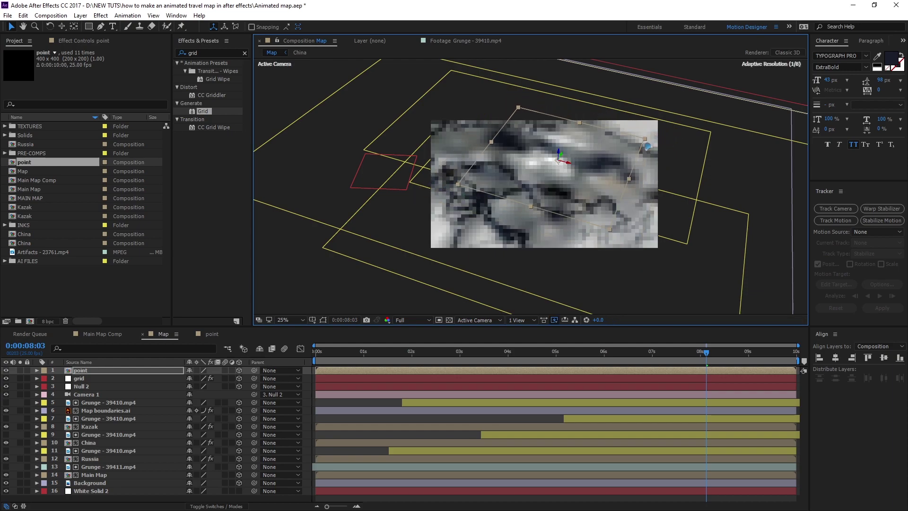
pyautogui.scroll(2, 567, 170)
pyautogui.moveTo(570, 156); pyautogui.dragTo(588, 164)
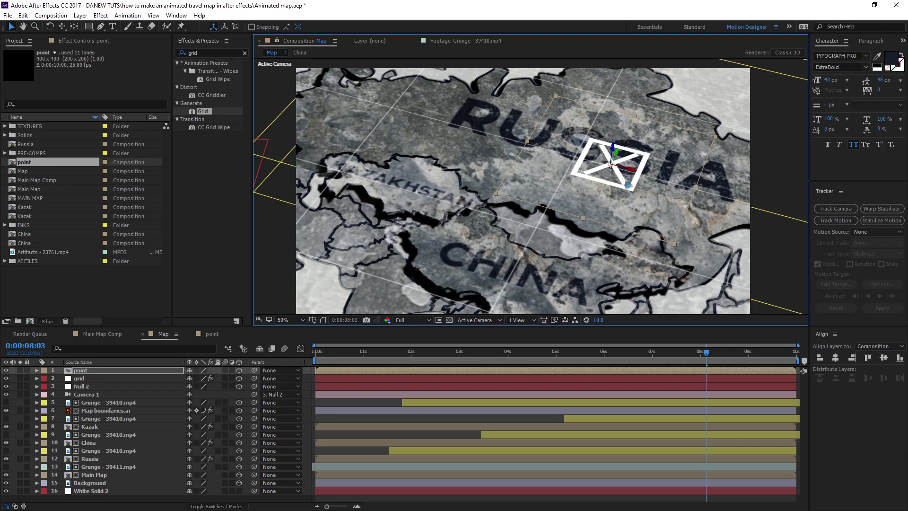
pyautogui.moveTo(628, 185); pyautogui.dragTo(528, 173)
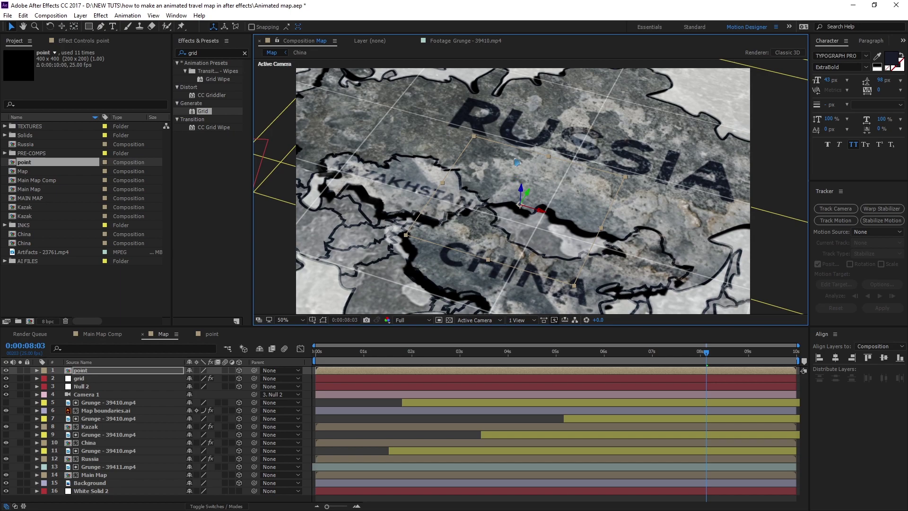
pyautogui.hotkey('ctrl', 'z')
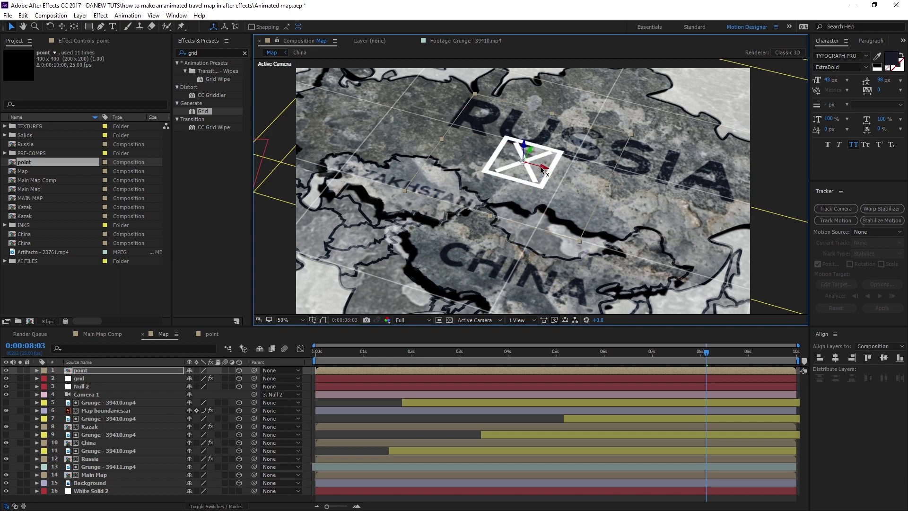
pyautogui.moveTo(542, 169); pyautogui.dragTo(584, 179)
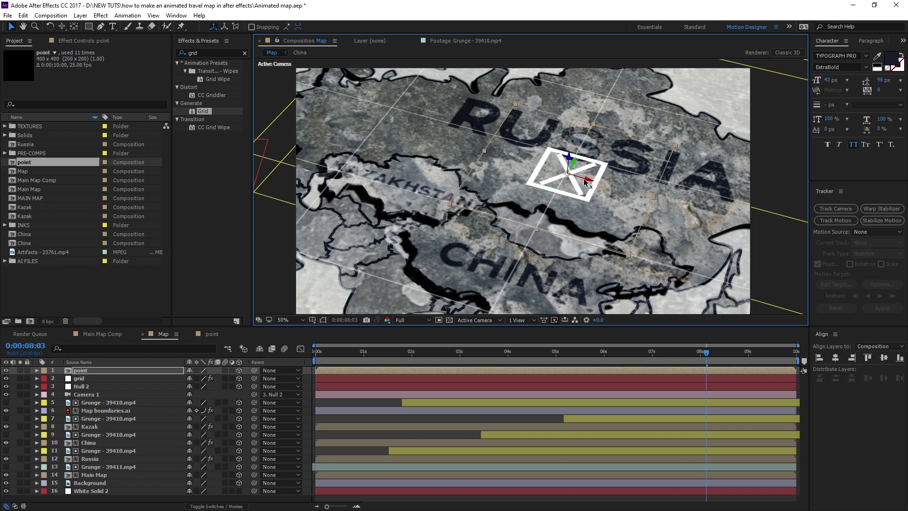
pyautogui.moveTo(585, 181); pyautogui.dragTo(553, 162)
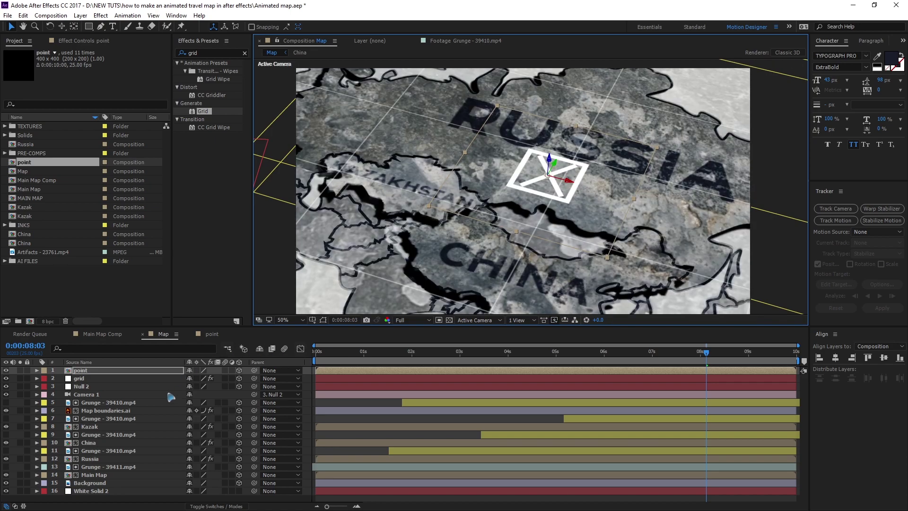
# - Set the point layer's blending mode to Overlay
pyautogui.press('F4')
pyautogui.click(199, 373)
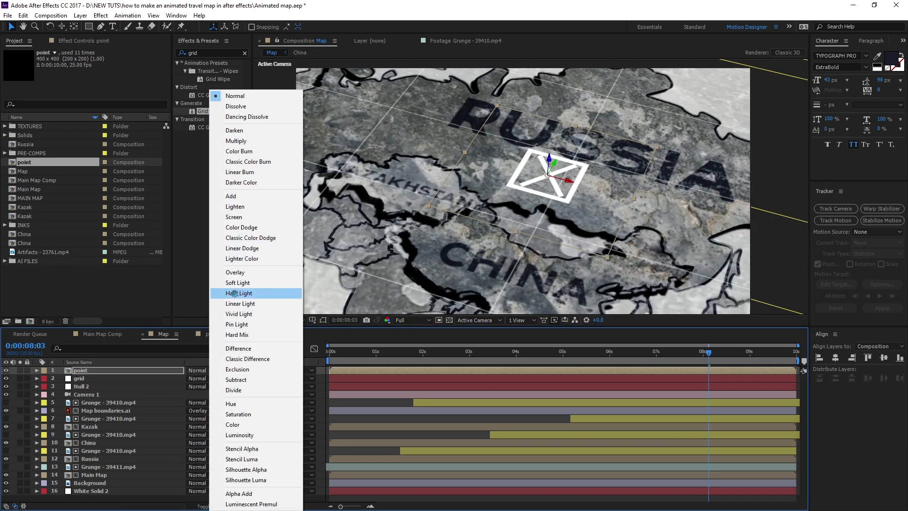
pyautogui.click(235, 272)
# - Duplicate the point layer and move the copy down onto China
pyautogui.hotkey('ctrl', 'd')
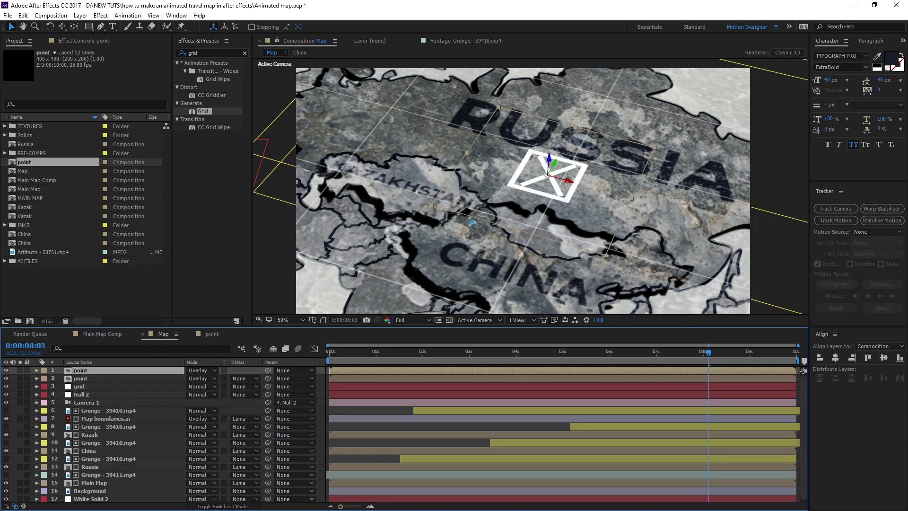
pyautogui.moveTo(554, 162); pyautogui.dragTo(538, 191)
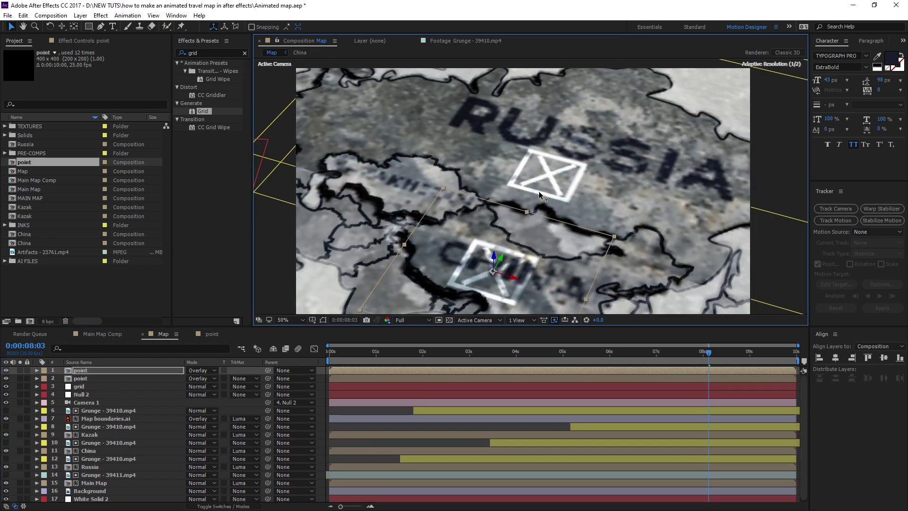
# - Stagger the two point layers so the Russia marker starts at about 3.5 seconds and the China marker at about 5.5 seconds
pyautogui.moveTo(351, 381); pyautogui.dragTo(524, 382)
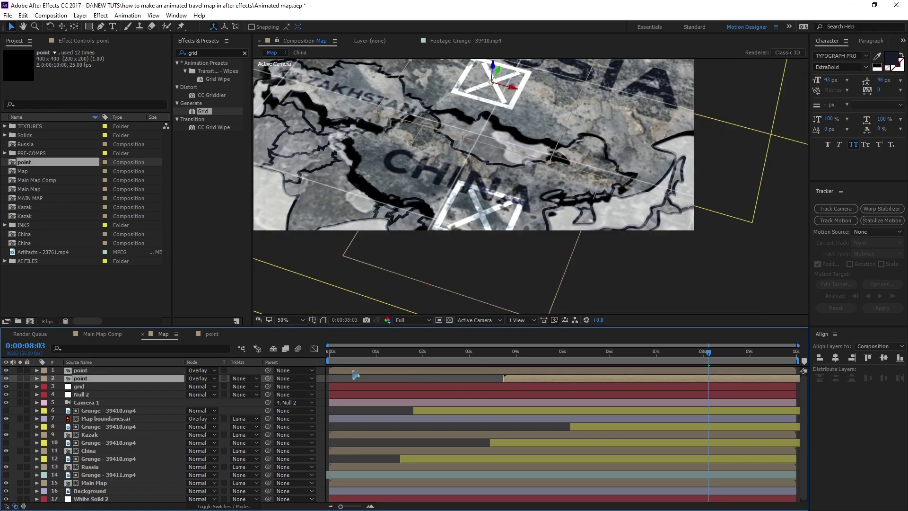
pyautogui.moveTo(355, 371); pyautogui.dragTo(606, 373)
pyautogui.moveTo(520, 379); pyautogui.dragTo(563, 382)
pyautogui.press('space')
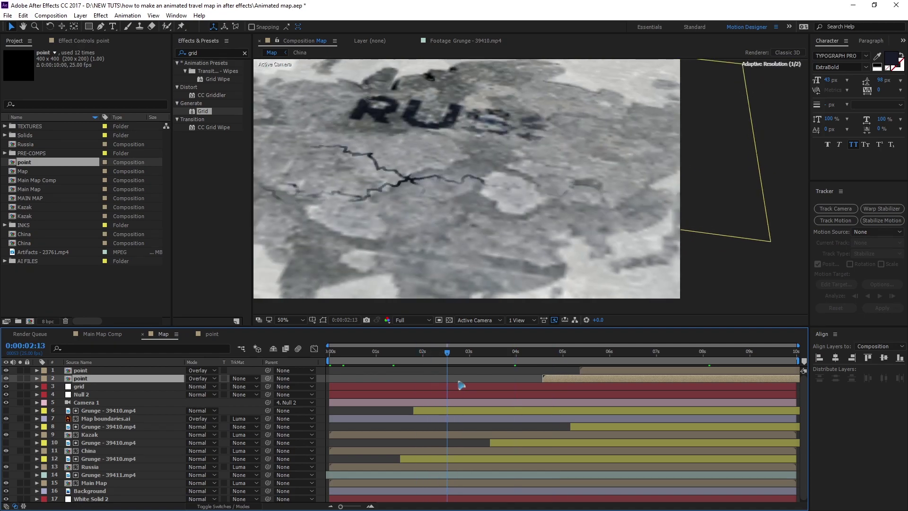
pyautogui.moveTo(558, 384); pyautogui.dragTo(505, 383)
pyautogui.press('space')
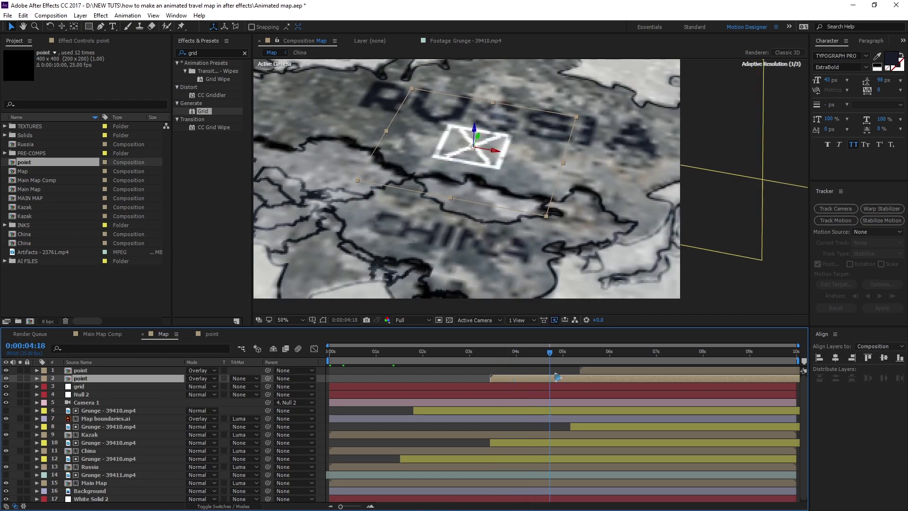
pyautogui.moveTo(535, 382); pyautogui.dragTo(589, 374)
pyautogui.moveTo(479, 359); pyautogui.dragTo(620, 371)
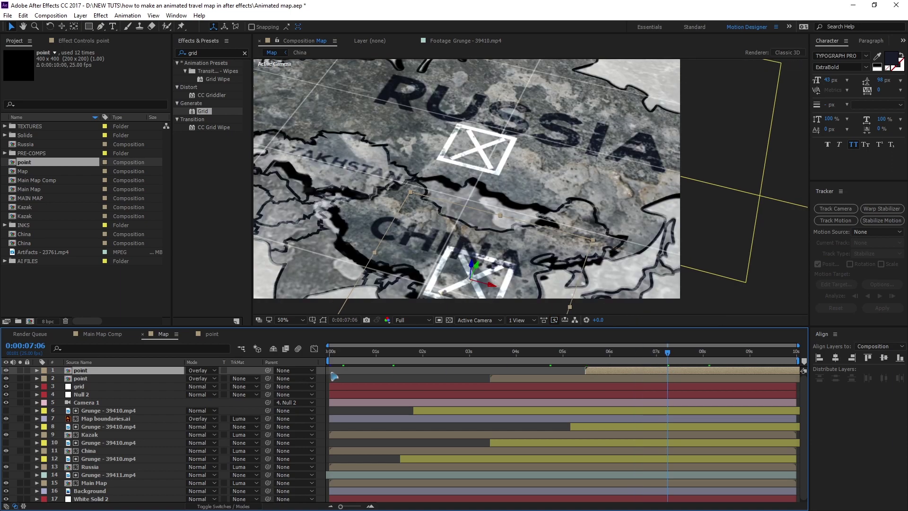
# - Create a new shape layer at the top of the Map composition and make it 3D
pyautogui.click(415, 379)
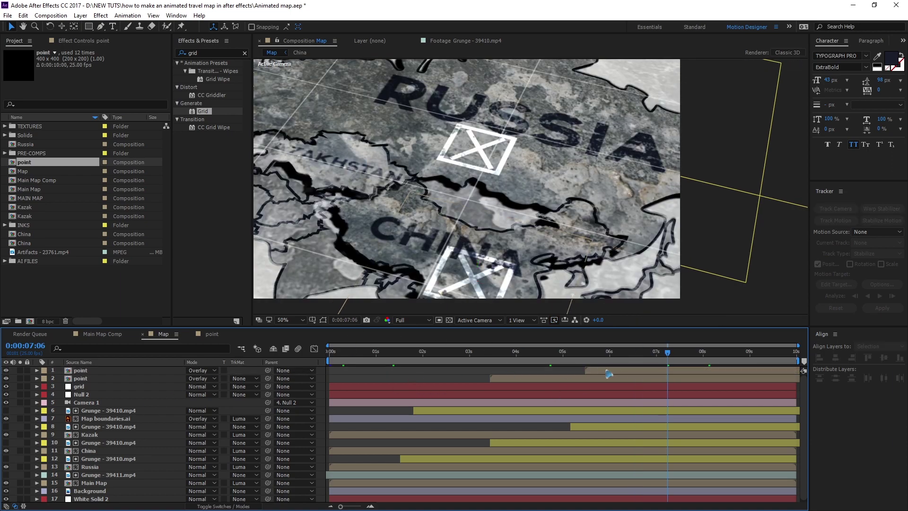
pyautogui.click(80, 16)
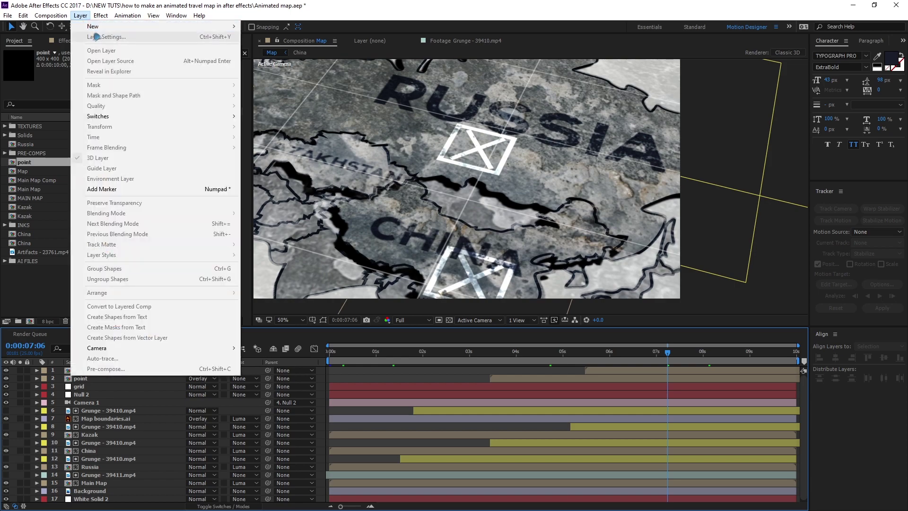
pyautogui.moveTo(142, 26)
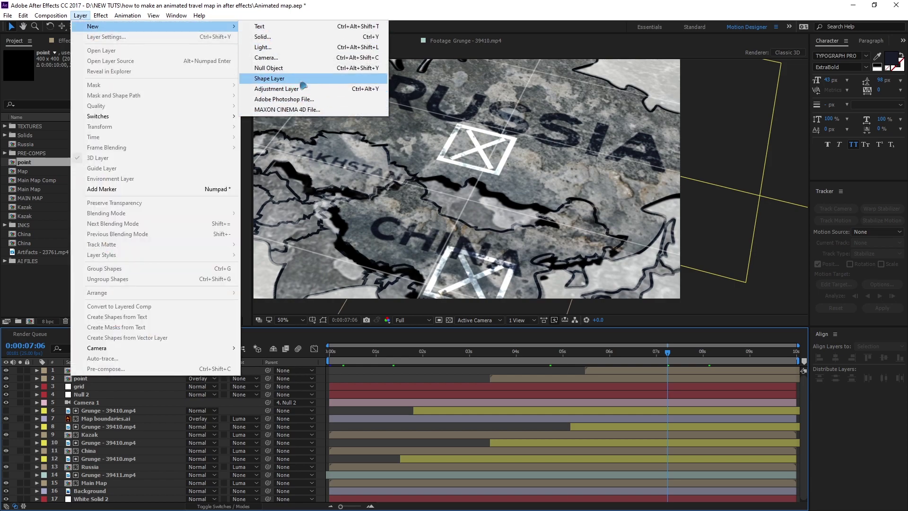
pyautogui.click(269, 78)
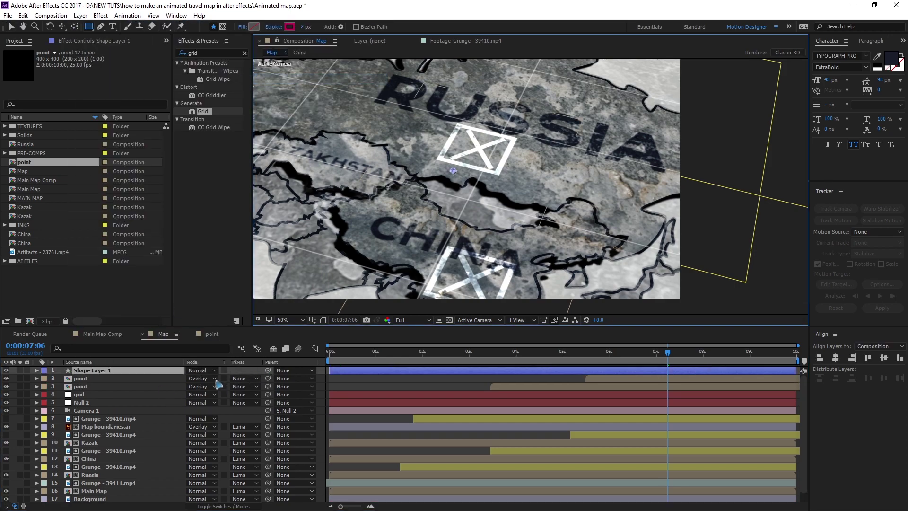
pyautogui.press('F4')
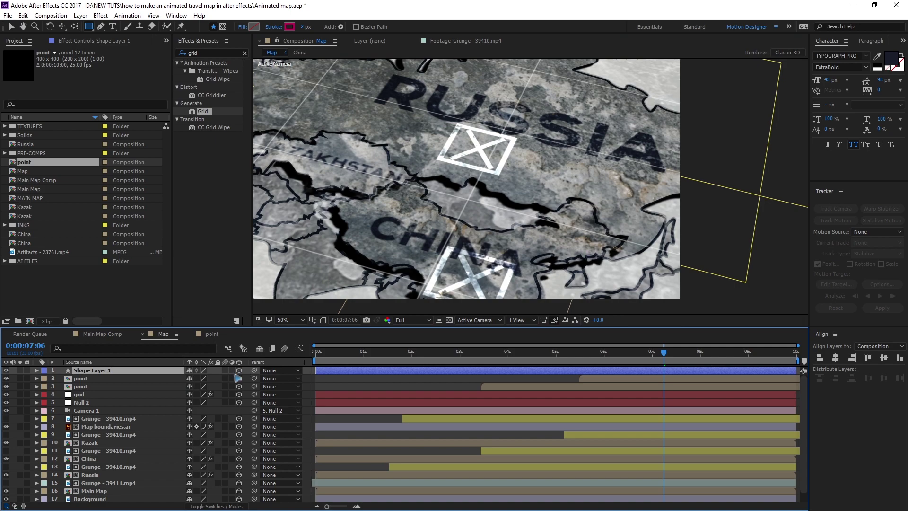
# - Draw a curved route with the Pen tool on the shape layer, from the Russia marker's centre to the China marker's centre
pyautogui.click(101, 27)
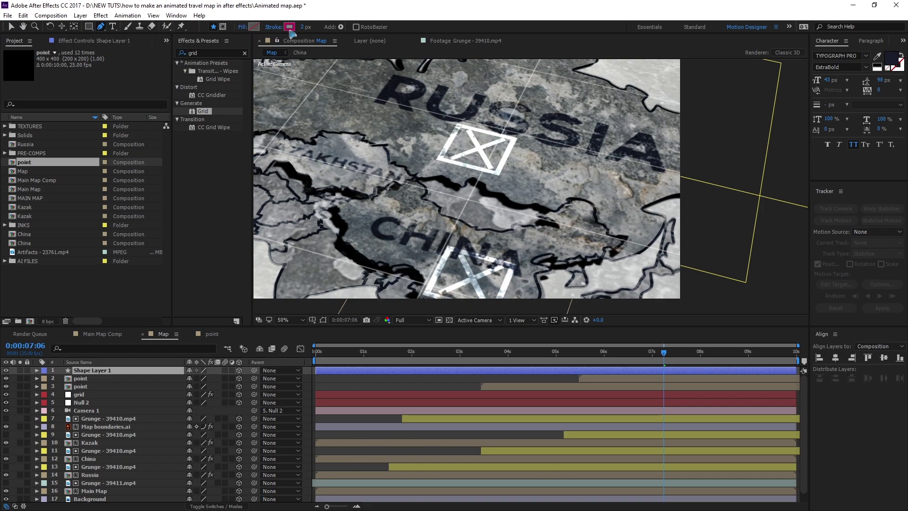
pyautogui.click(479, 149)
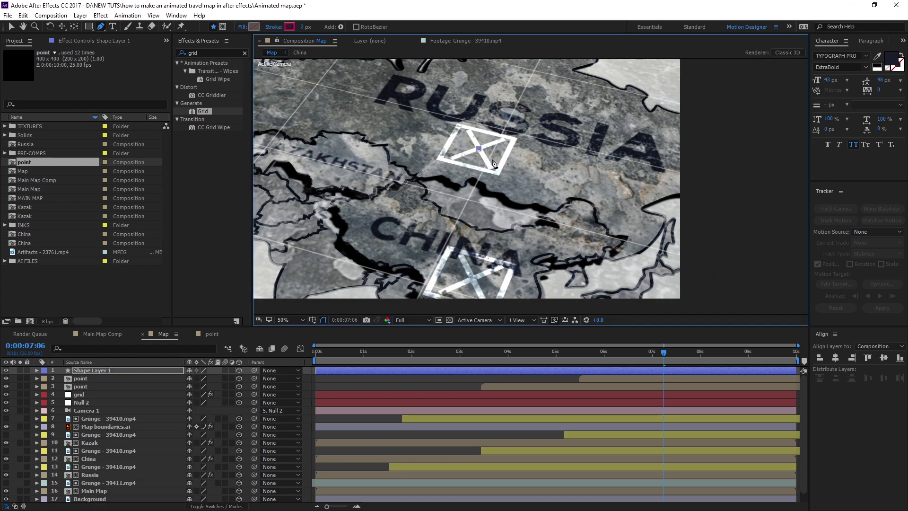
pyautogui.moveTo(497, 165); pyautogui.dragTo(524, 208)
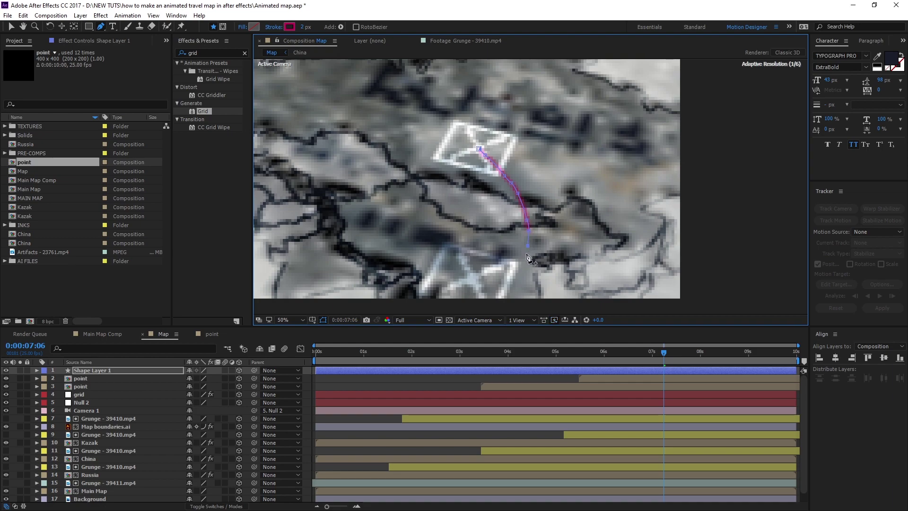
pyautogui.scroll(-3, 538, 287)
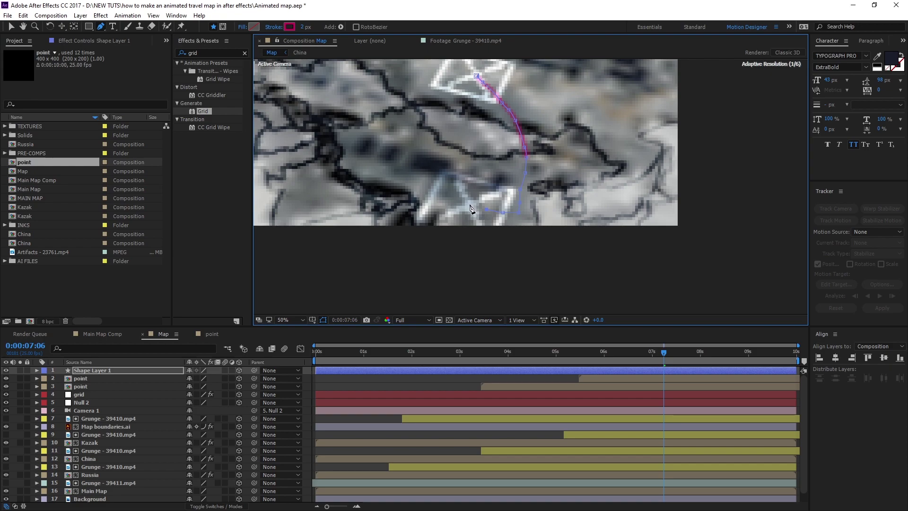
pyautogui.click(11, 26)
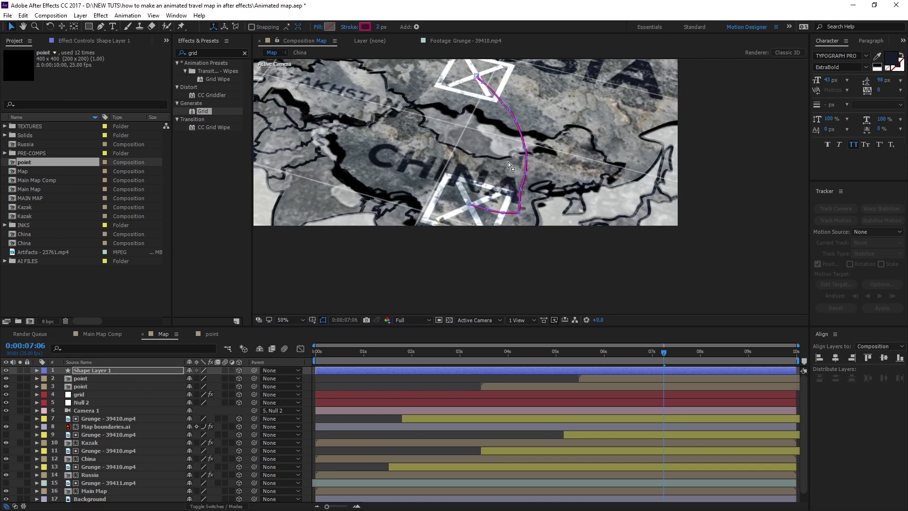
# - Move the current time to 0:00:03:19 and expand the properties of the route's shape layer
pyautogui.moveTo(510, 352); pyautogui.dragTo(496, 371)
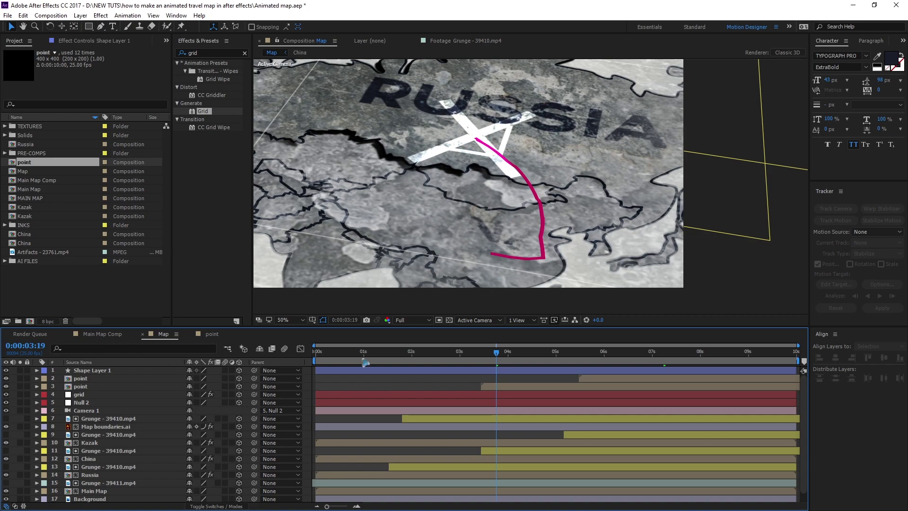
pyautogui.click(397, 371)
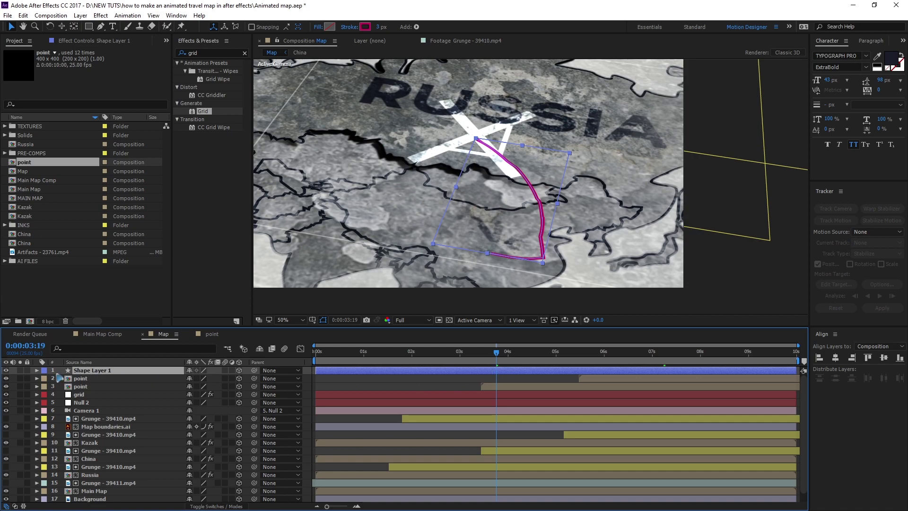
pyautogui.click(37, 370)
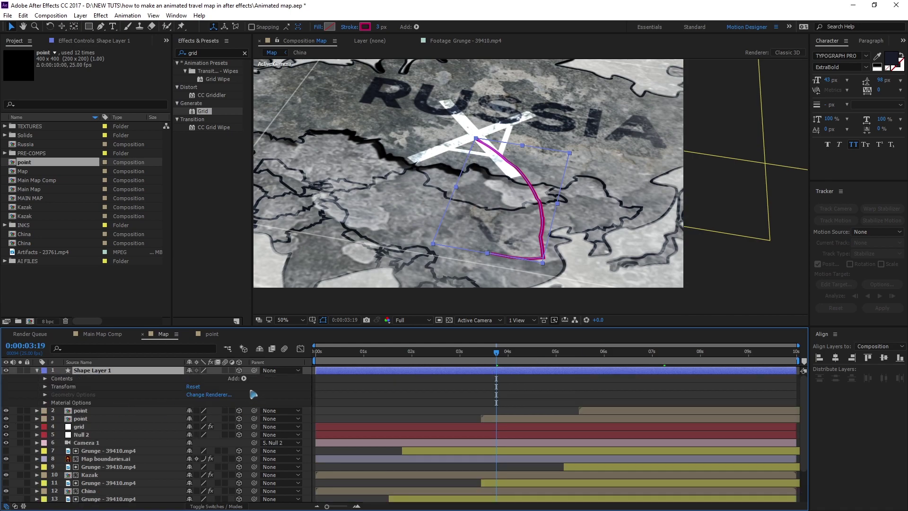
pyautogui.click(243, 378)
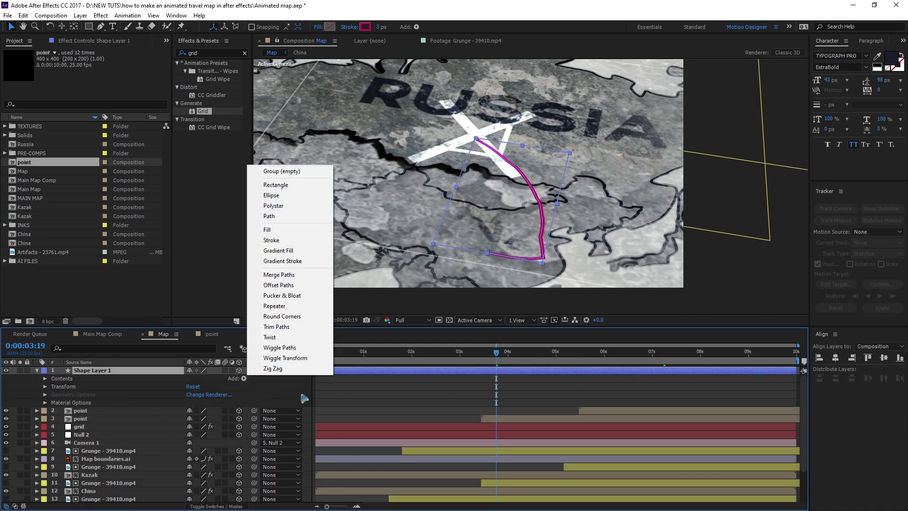
pyautogui.click(270, 337)
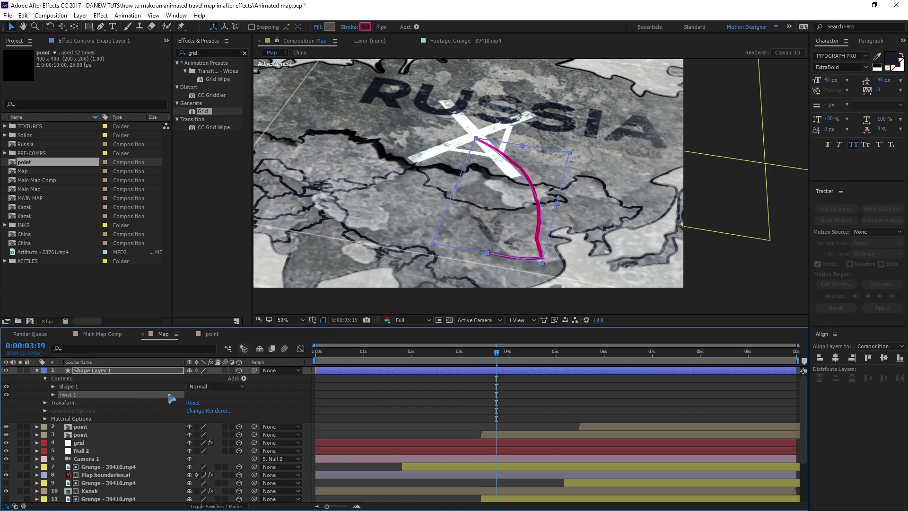
pyautogui.hotkey('ctrl', 'z')
# - Add Trim Paths to the route's shape layer and expand its settings
pyautogui.click(244, 378)
pyautogui.click(271, 328)
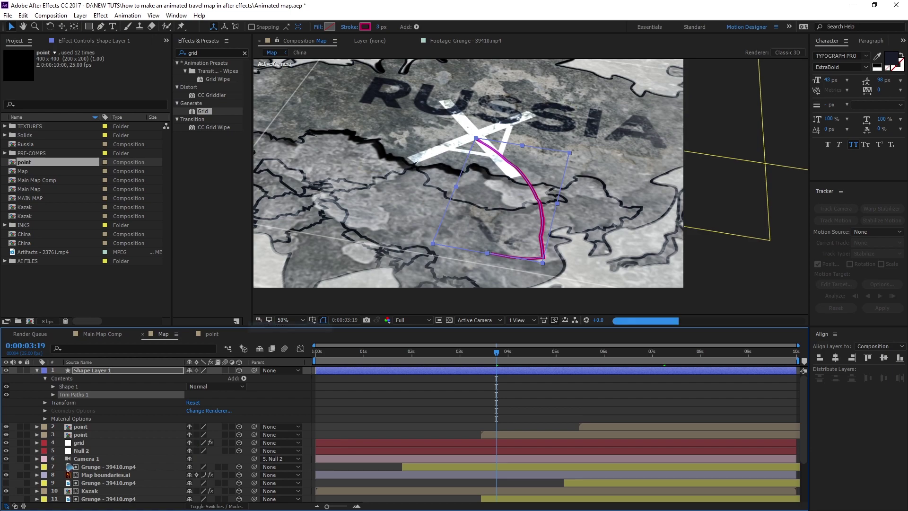
pyautogui.click(54, 394)
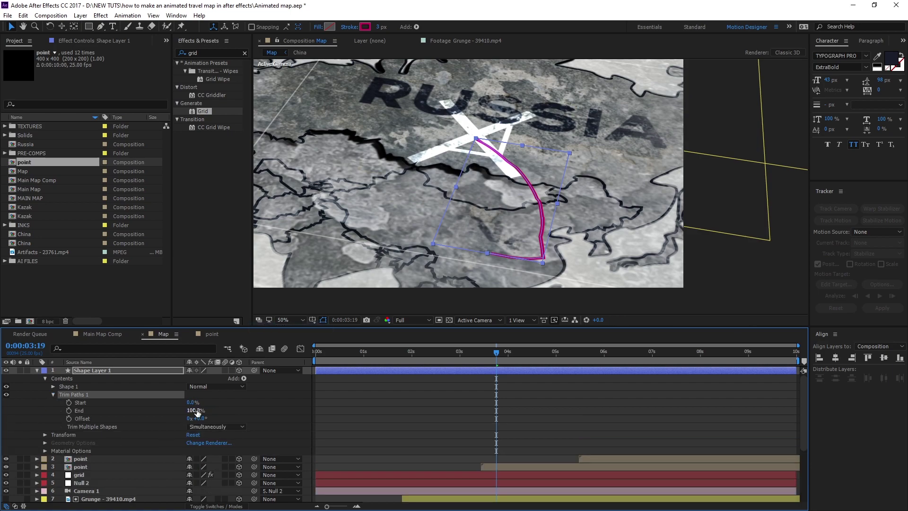
# - Animate the Trim Paths End value from 0% at 0:00:03:19 to 100% at 0:00:05:22
pyautogui.moveTo(194, 410); pyautogui.dragTo(11, 445)
pyautogui.click(69, 410)
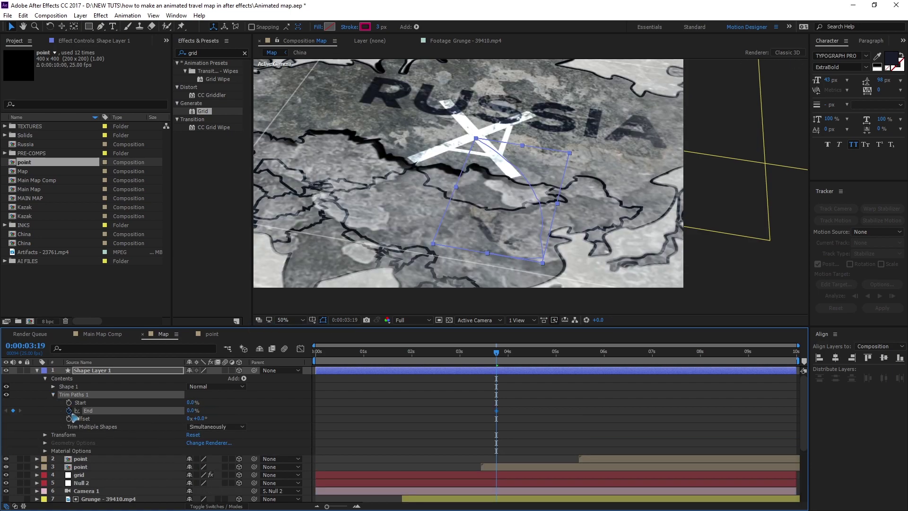
pyautogui.moveTo(499, 353); pyautogui.dragTo(598, 378)
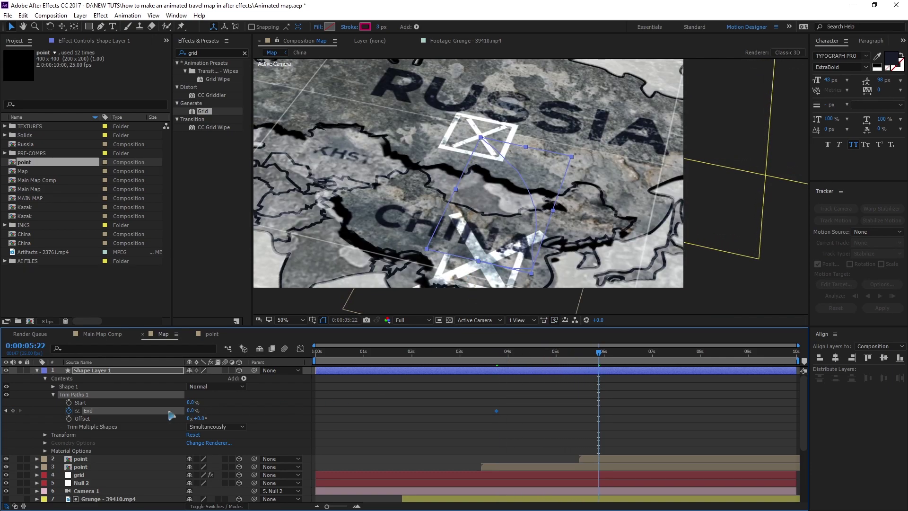
pyautogui.moveTo(199, 411); pyautogui.dragTo(388, 428)
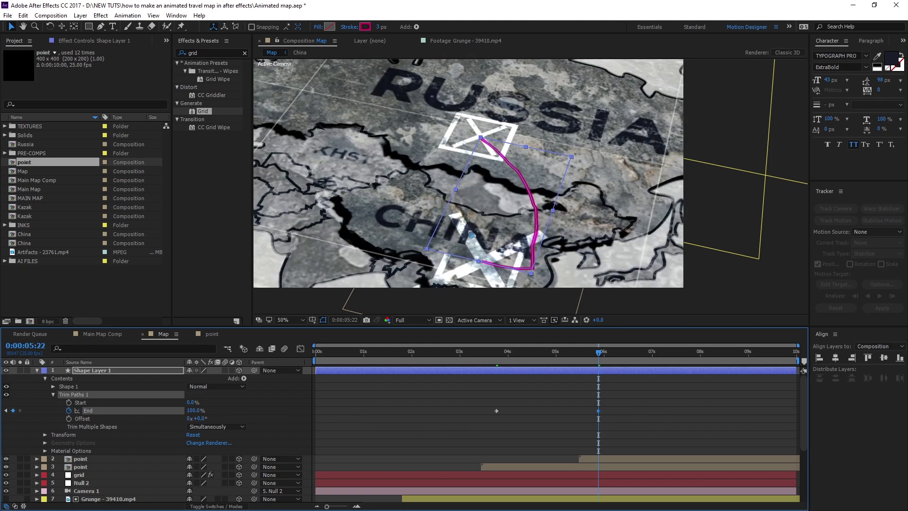
# - Expand the stroke settings of the route's Shape 1 and change its line cap style
pyautogui.scroll(2, 472, 235)
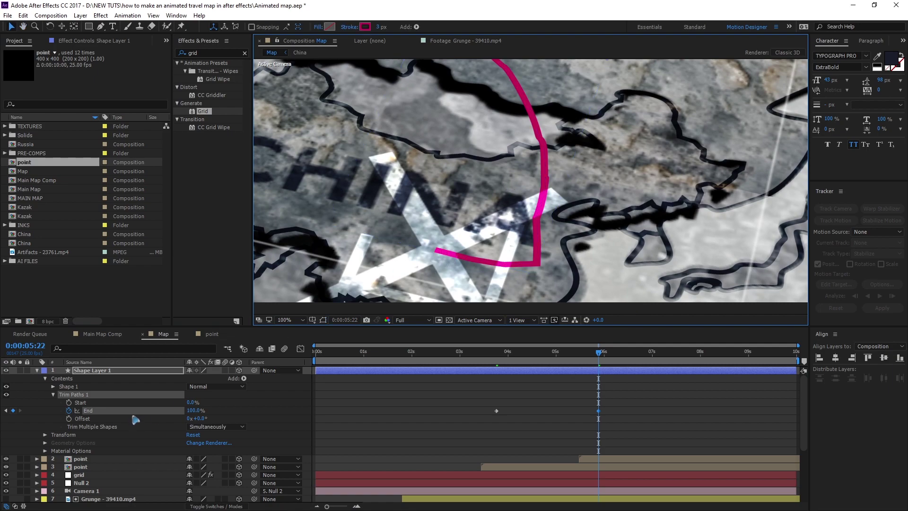
pyautogui.click(53, 395)
pyautogui.click(53, 386)
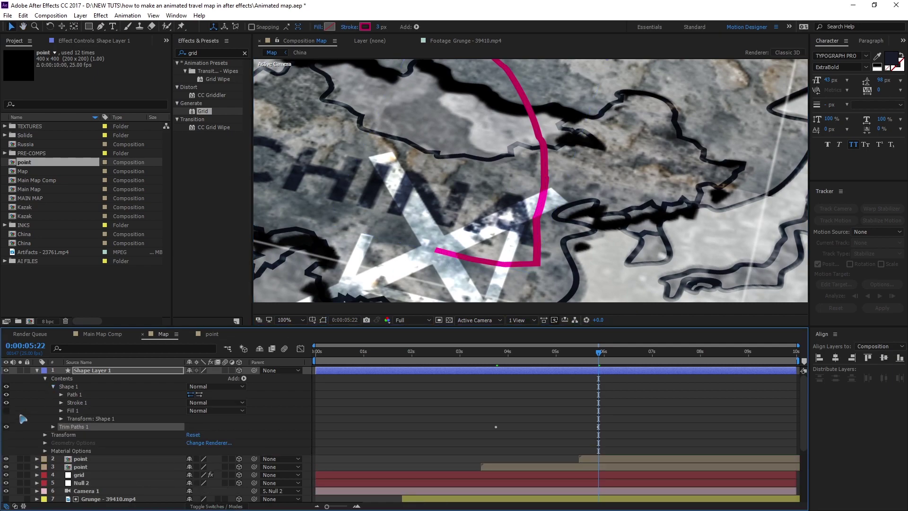
pyautogui.click(61, 403)
pyautogui.click(118, 443)
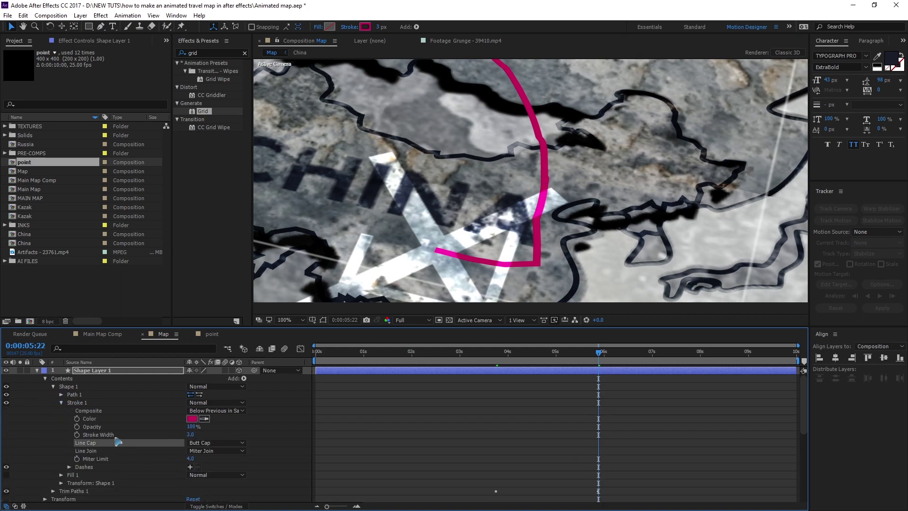
pyautogui.click(215, 443)
pyautogui.click(232, 464)
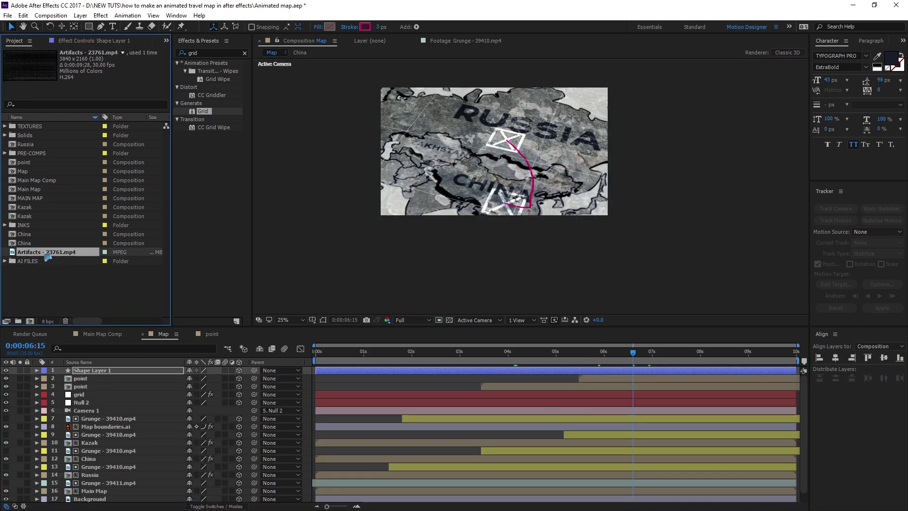
# - Add Artifacts - 23761.mp4 as the topmost layer of the Map composition and set its blending mode to Screen
pyautogui.moveTo(48, 257); pyautogui.dragTo(133, 369)
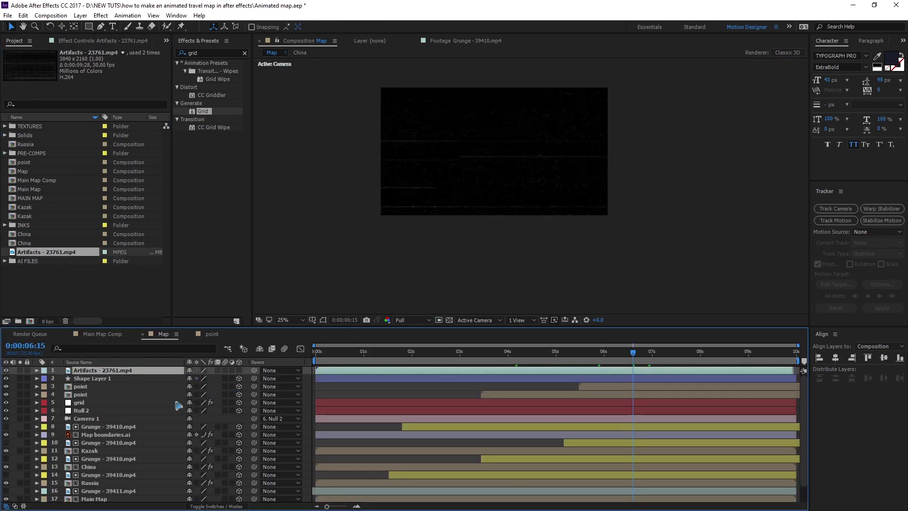
pyautogui.scroll(2, 543, 184)
pyautogui.moveTo(405, 166); pyautogui.dragTo(521, 248)
pyautogui.press('v')
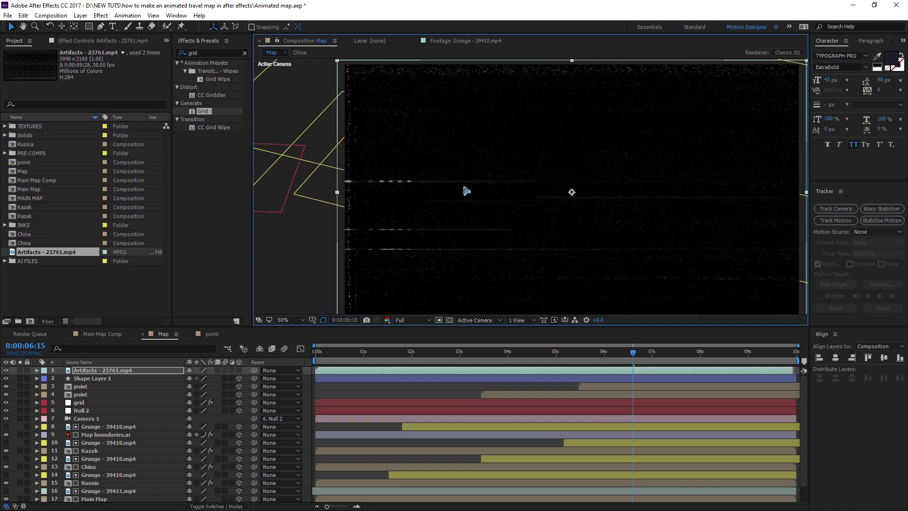
pyautogui.press('F4')
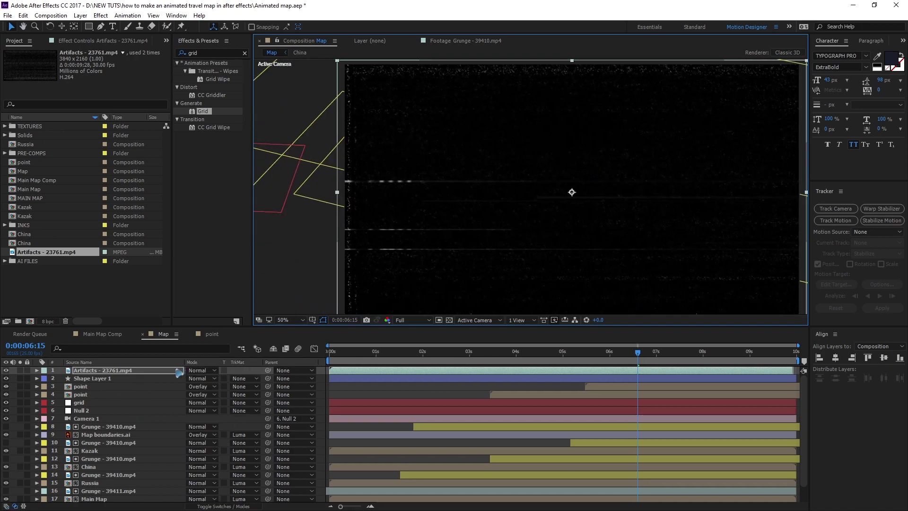
pyautogui.click(203, 371)
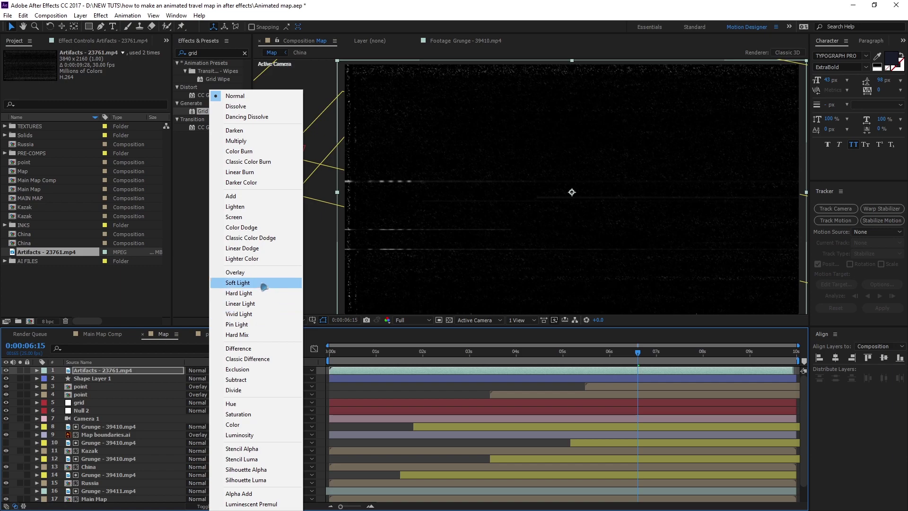
pyautogui.click(233, 216)
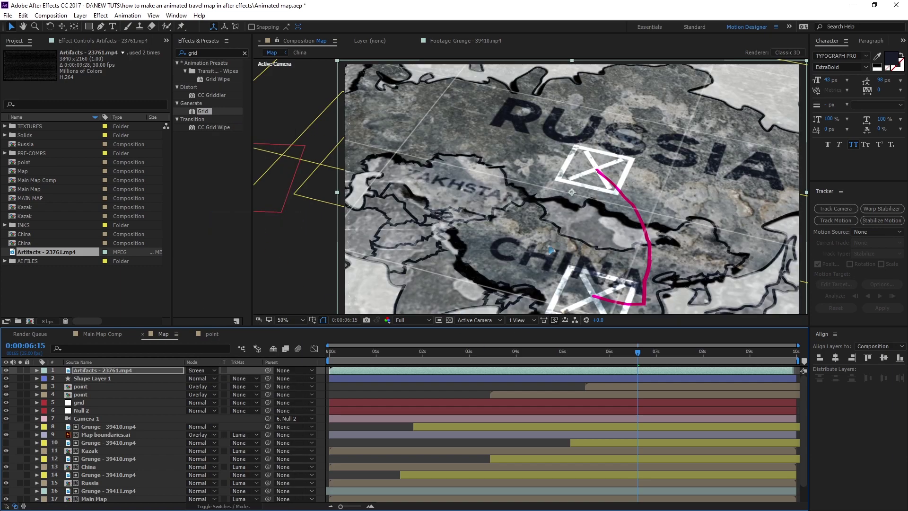
# - Move the current time to 0:00:08:05 and turn on Depth of Field in Camera 1's options
pyautogui.press(',')
pyautogui.moveTo(468, 354); pyautogui.dragTo(640, 277)
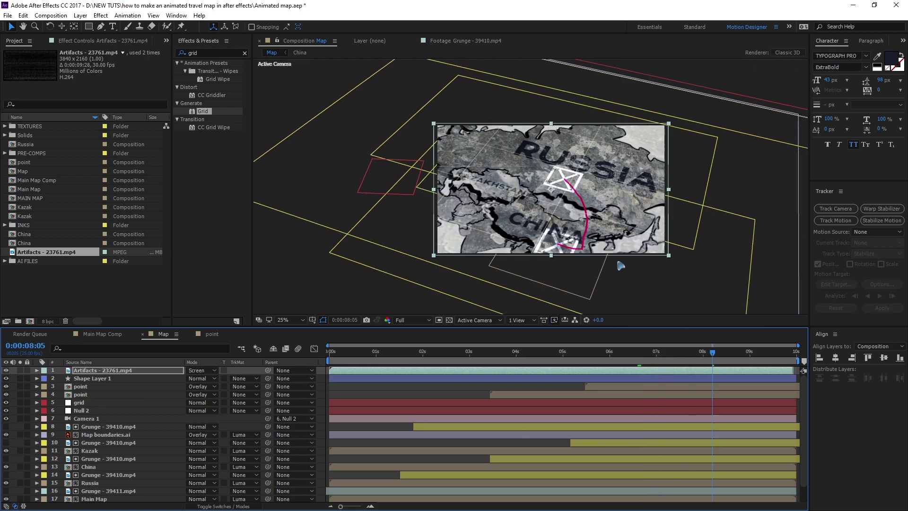
pyautogui.scroll(1, 618, 267)
pyautogui.moveTo(618, 267); pyautogui.dragTo(560, 263)
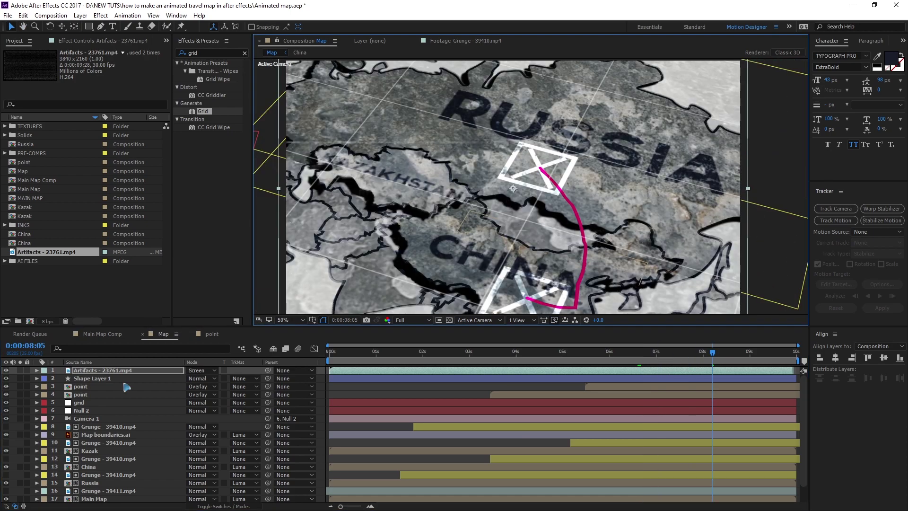
pyautogui.click(99, 419)
pyautogui.click(38, 419)
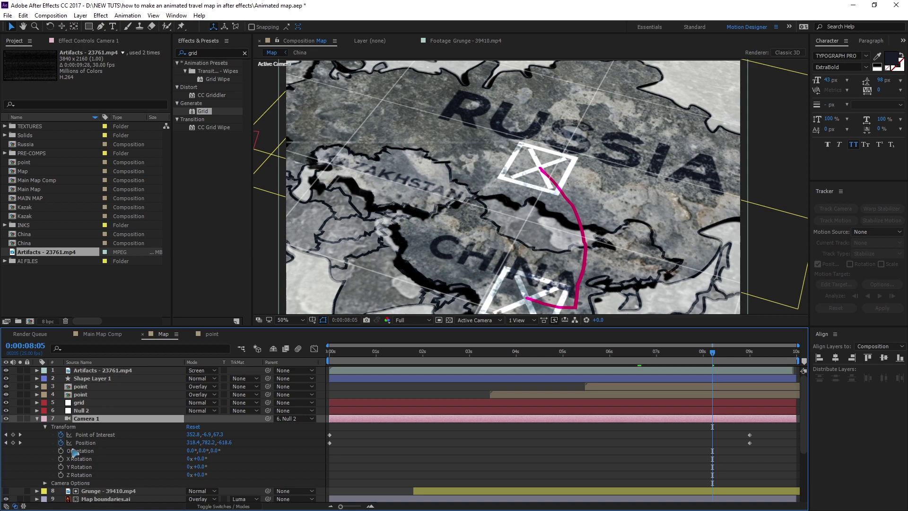
pyautogui.click(45, 428)
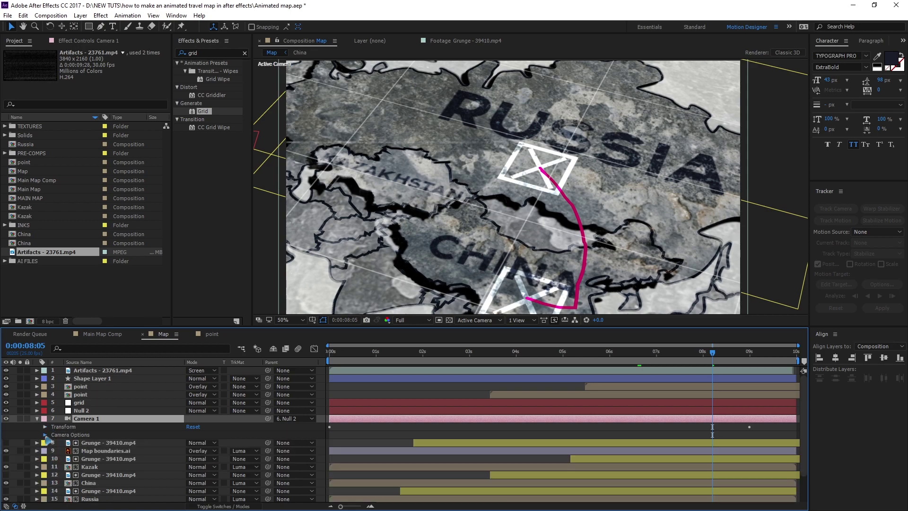
pyautogui.click(46, 435)
pyautogui.click(191, 409)
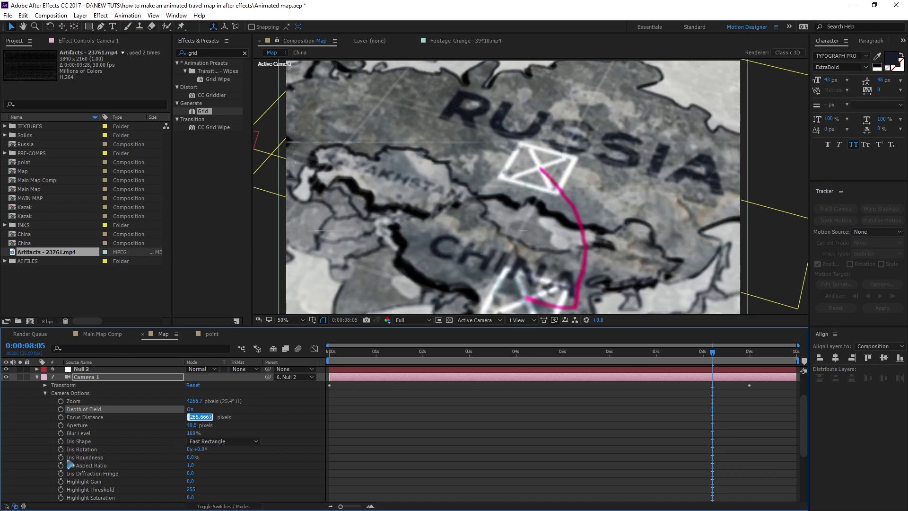
# - Set Camera 1's Focus Distance to 1200 pixels and its Aperture to 100 pixels
pyautogui.write('1200')
pyautogui.press('Return')
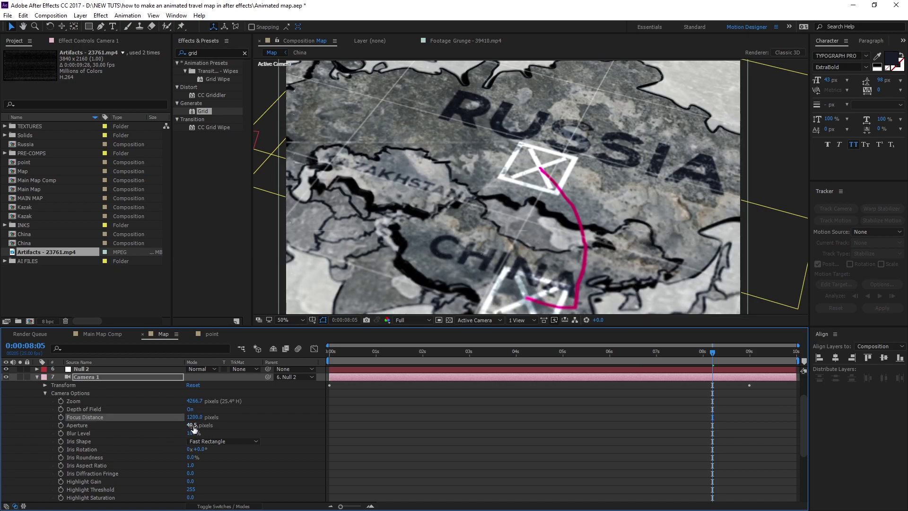
pyautogui.write('100')
pyautogui.press('Return')
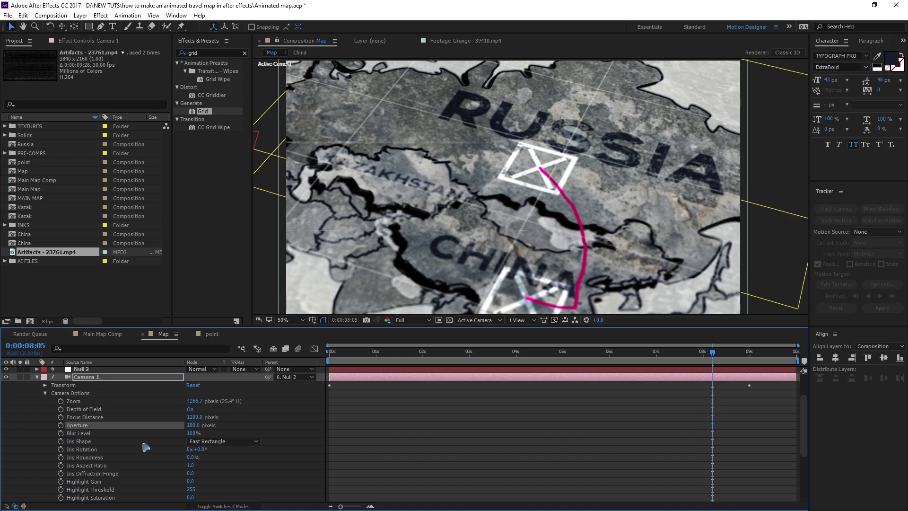